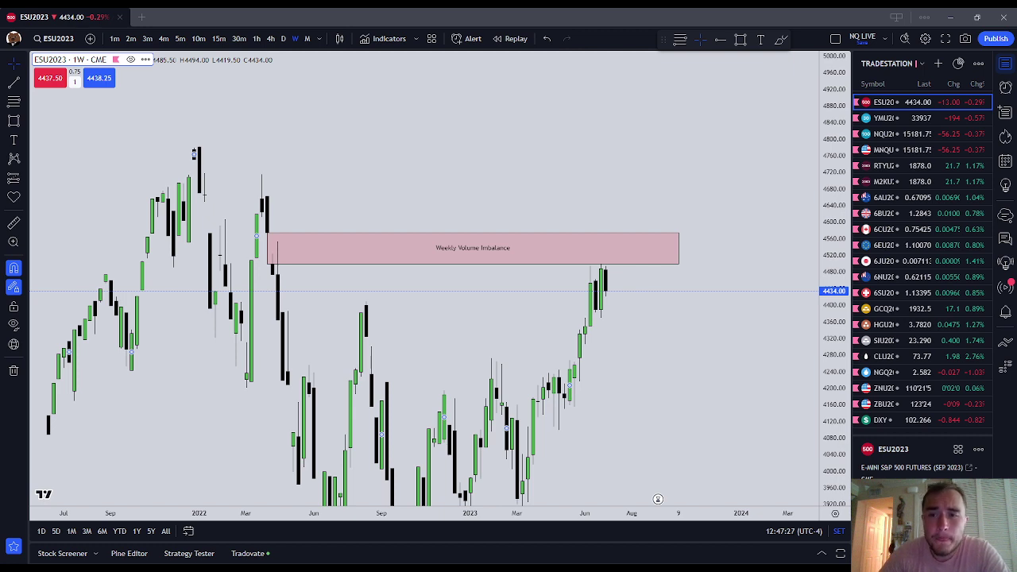
# - Circle the latest weekly highs just under the Weekly Volume Imbalance zone with the brush and magnet snapping off, and delete the circle
pyautogui.moveTo(577, 165); pyautogui.dragTo(546, 84)
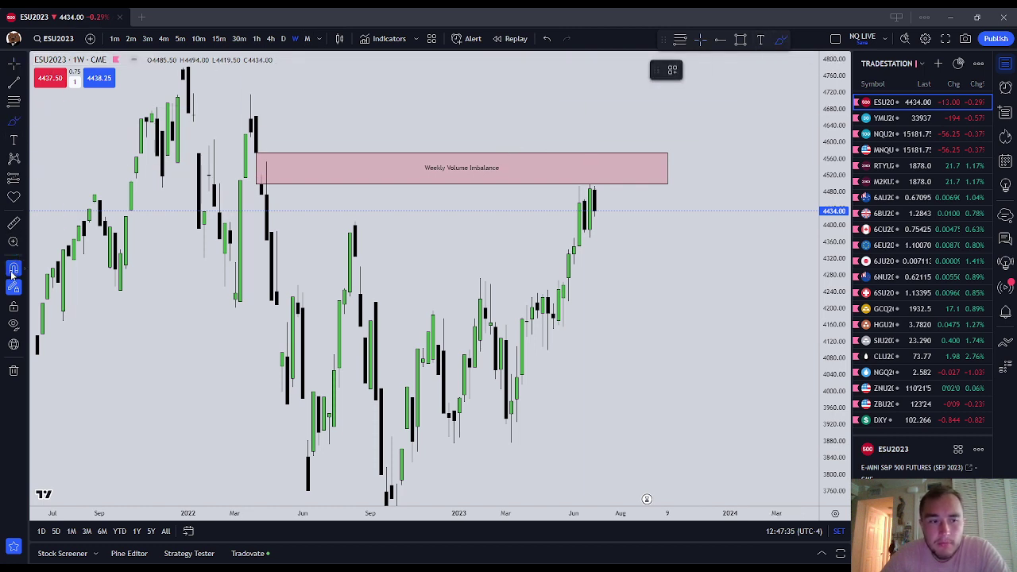
pyautogui.click(598, 183)
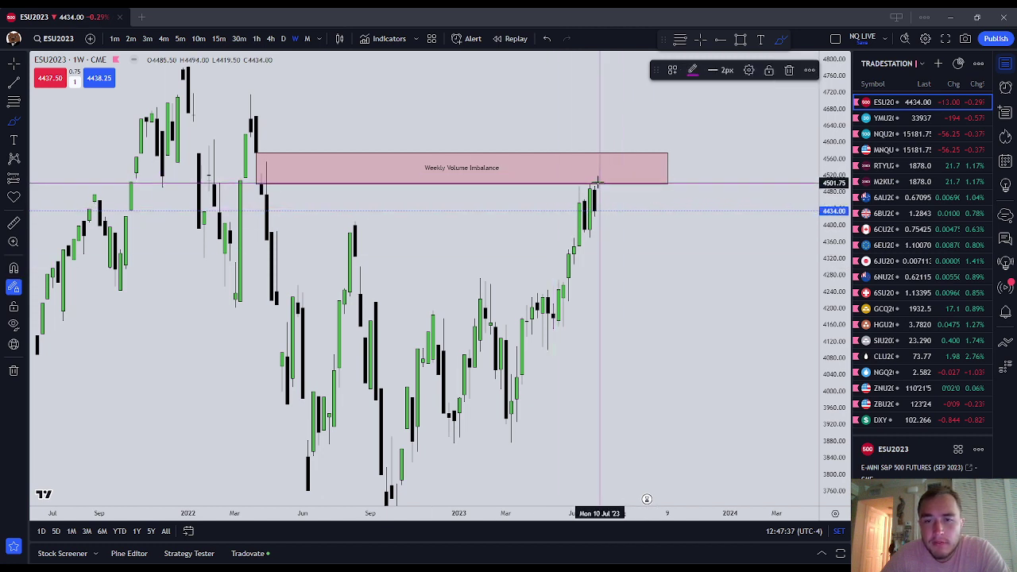
pyautogui.moveTo(597, 182)
pyautogui.mouseDown()
pyautogui.moveTo(574, 181)
pyautogui.moveTo(569, 191)
pyautogui.moveTo(611, 187)
pyautogui.moveTo(604, 184)
pyautogui.moveTo(612, 234)
pyautogui.moveTo(596, 183)
pyautogui.moveTo(601, 220)
pyautogui.mouseUp()
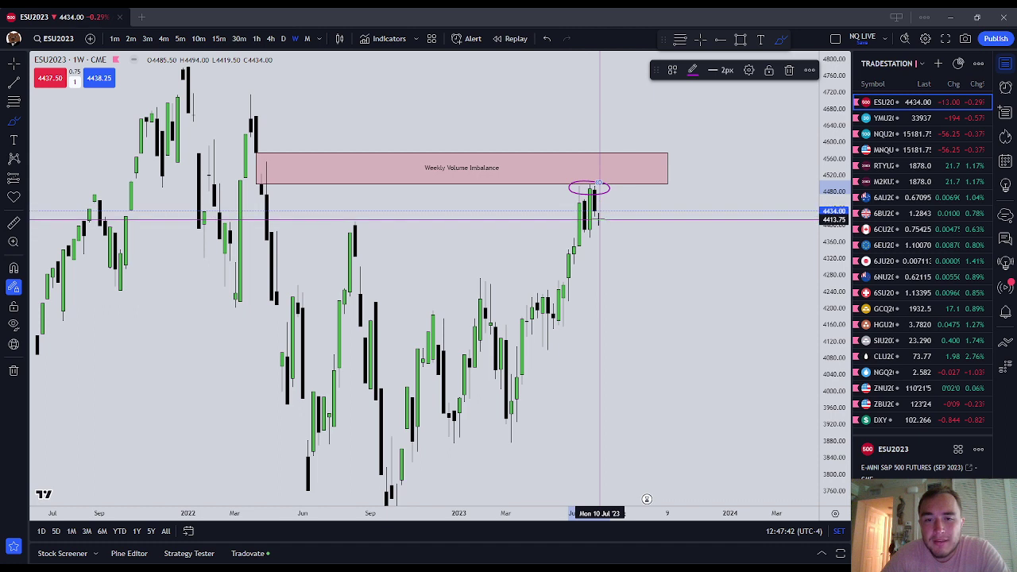
pyautogui.press('Escape')
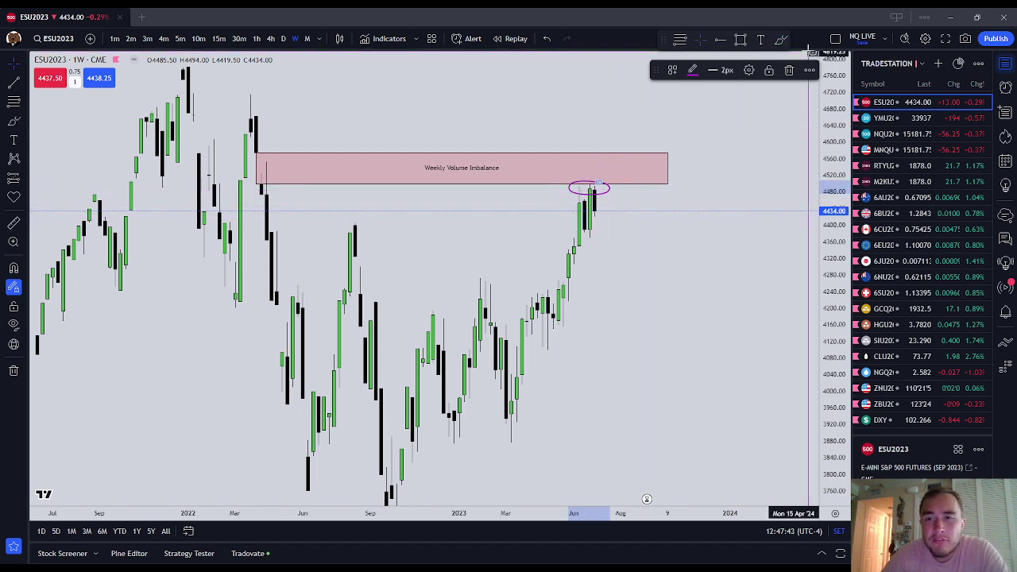
pyautogui.click(790, 70)
# - Brush a short horizontal line across the latest weekly candles at about 4434
pyautogui.click(782, 40)
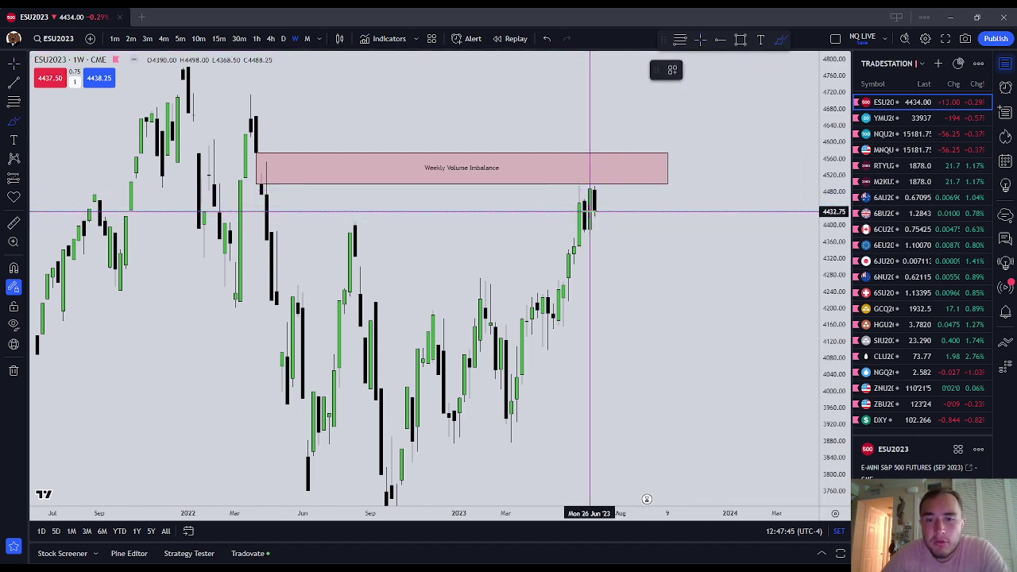
pyautogui.moveTo(580, 211); pyautogui.dragTo(610, 211)
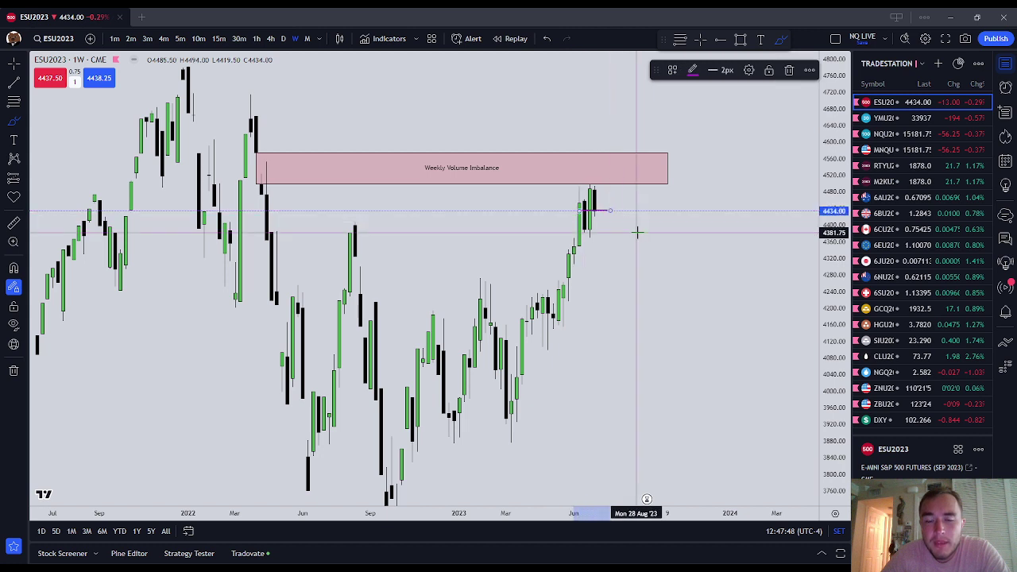
pyautogui.press('Escape')
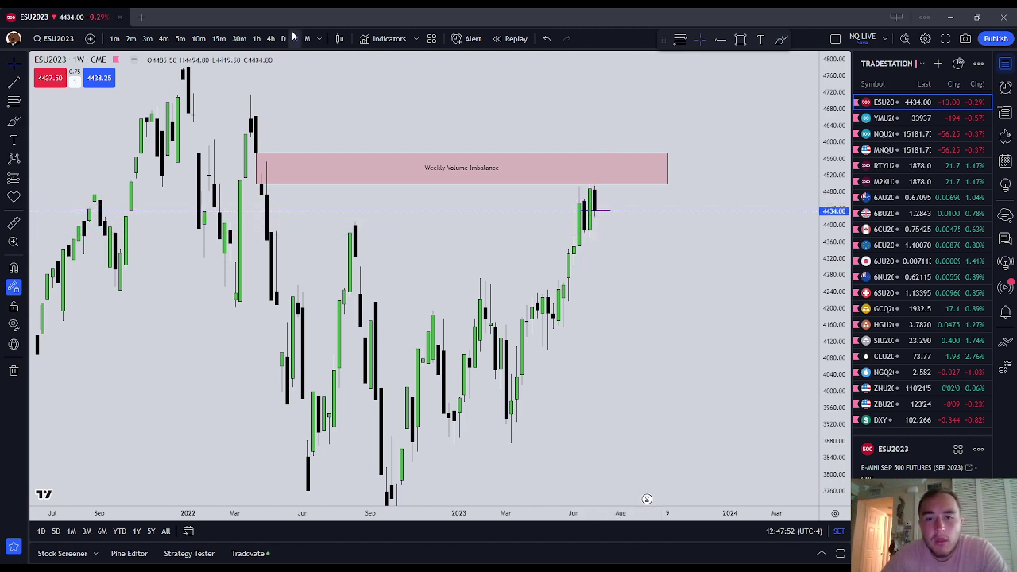
# - Brush an upward path from the current weekly close into the Weekly Volume Imbalance zone, ending at about 4530
pyautogui.click(14, 121)
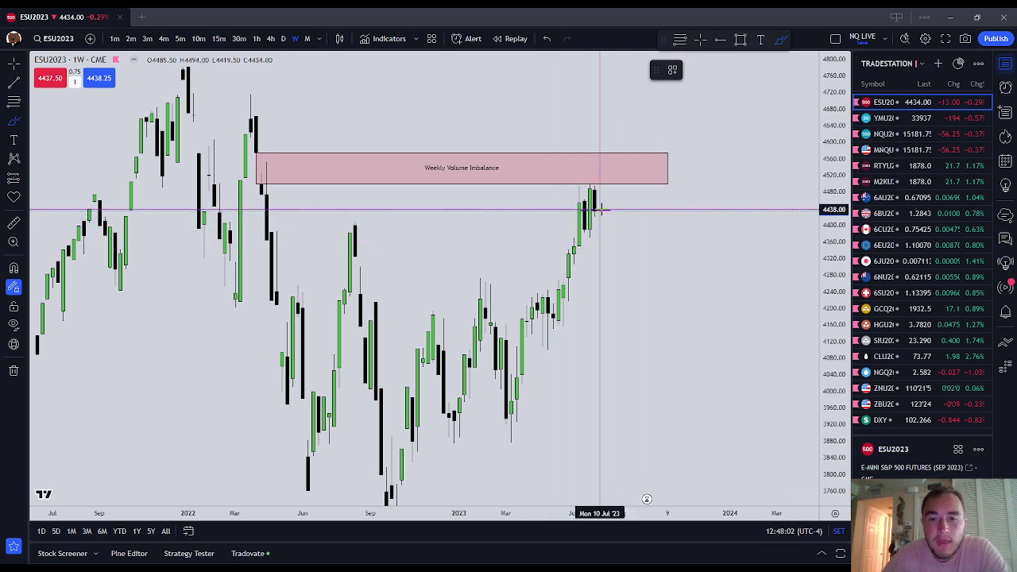
pyautogui.moveTo(602, 210); pyautogui.dragTo(622, 174)
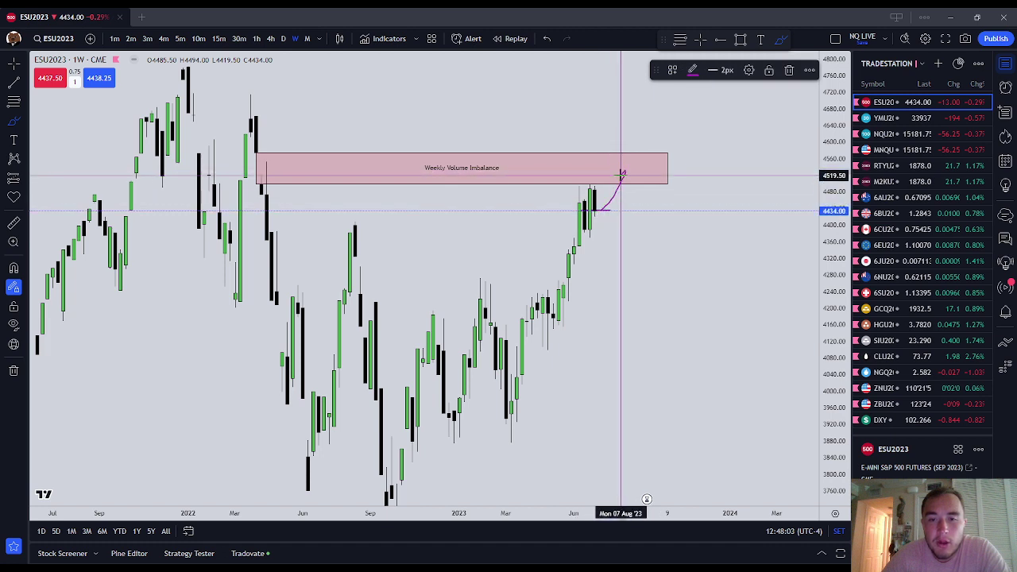
pyautogui.click(788, 71)
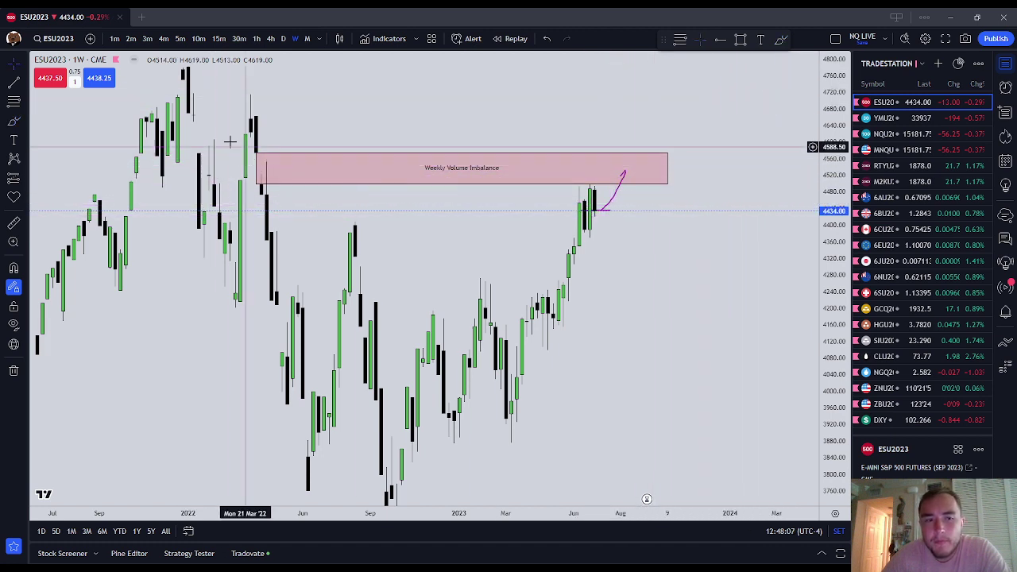
# - Outline the 2022 candles where the Weekly Volume Imbalance zone begins with a rounded brush loop
pyautogui.click(14, 121)
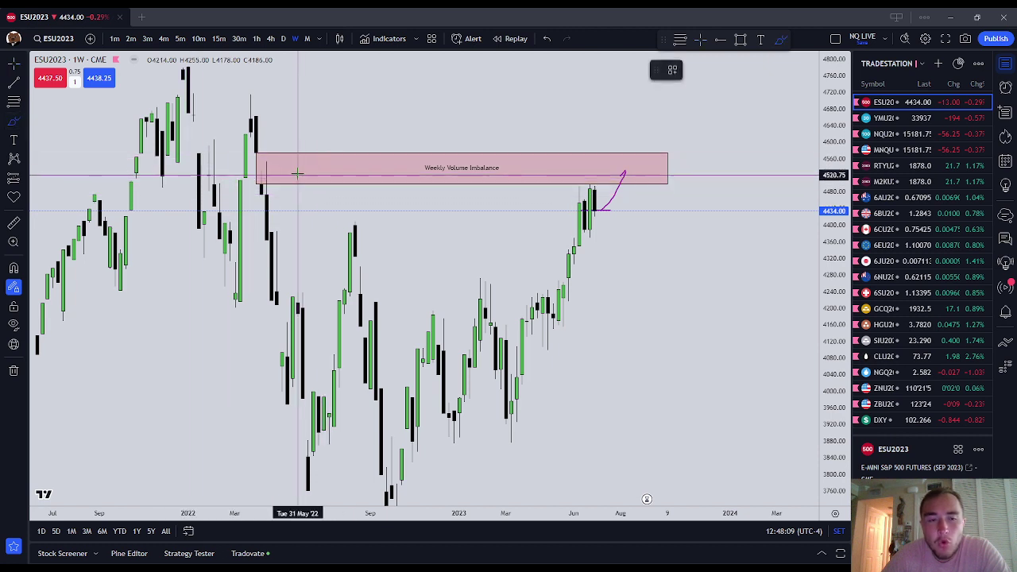
pyautogui.moveTo(273, 150)
pyautogui.mouseDown()
pyautogui.moveTo(245, 151)
pyautogui.moveTo(241, 187)
pyautogui.moveTo(307, 189)
pyautogui.moveTo(310, 155)
pyautogui.moveTo(274, 150)
pyautogui.mouseUp()
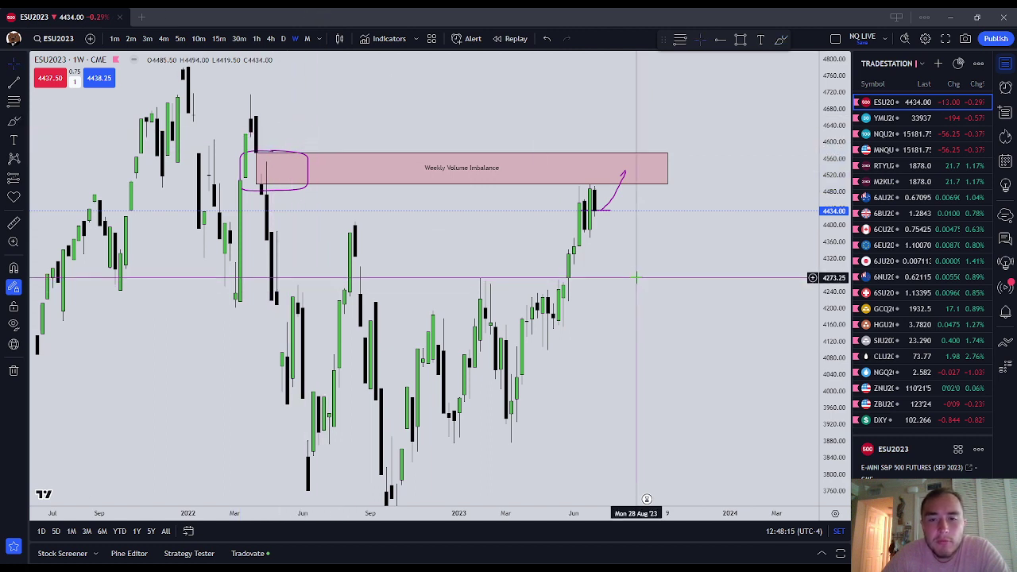
pyautogui.click(591, 213)
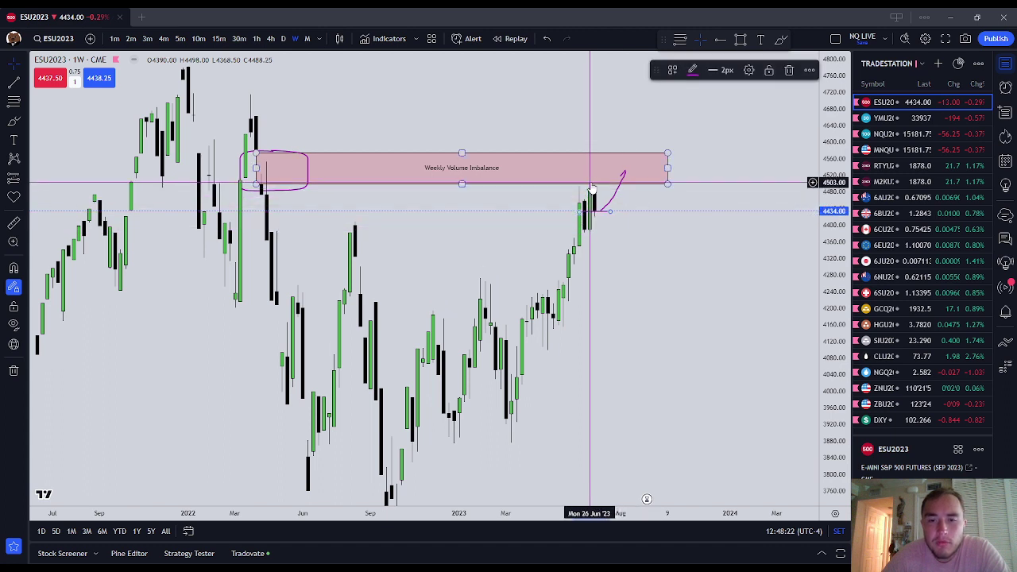
pyautogui.rightClick(651, 239)
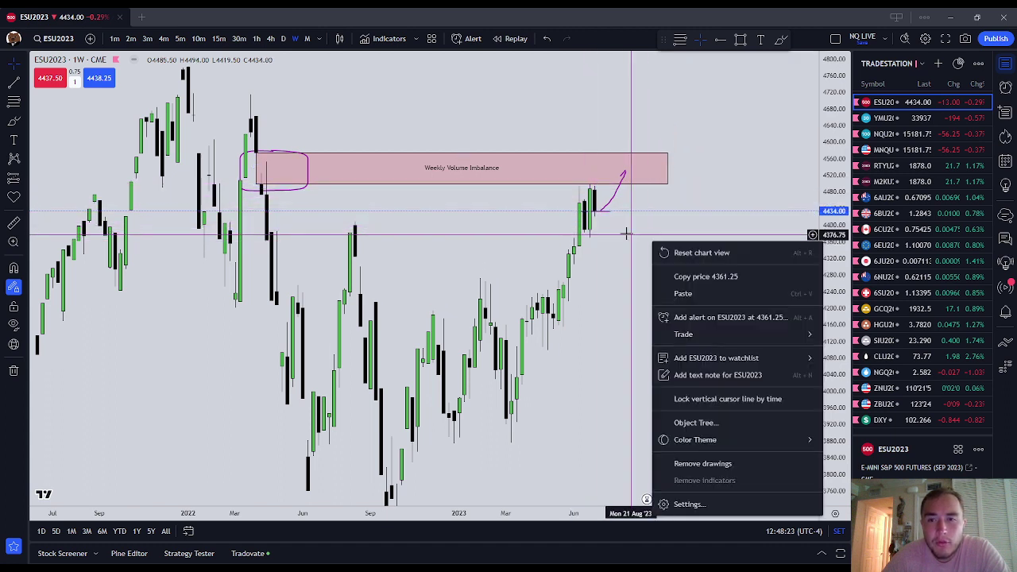
pyautogui.press('Escape')
# - Draw a Fib Retracement with the Measured Move Fib template from the 26 Jun '23 weekly low to its high, and set its first level to -0.5
pyautogui.click(13, 102)
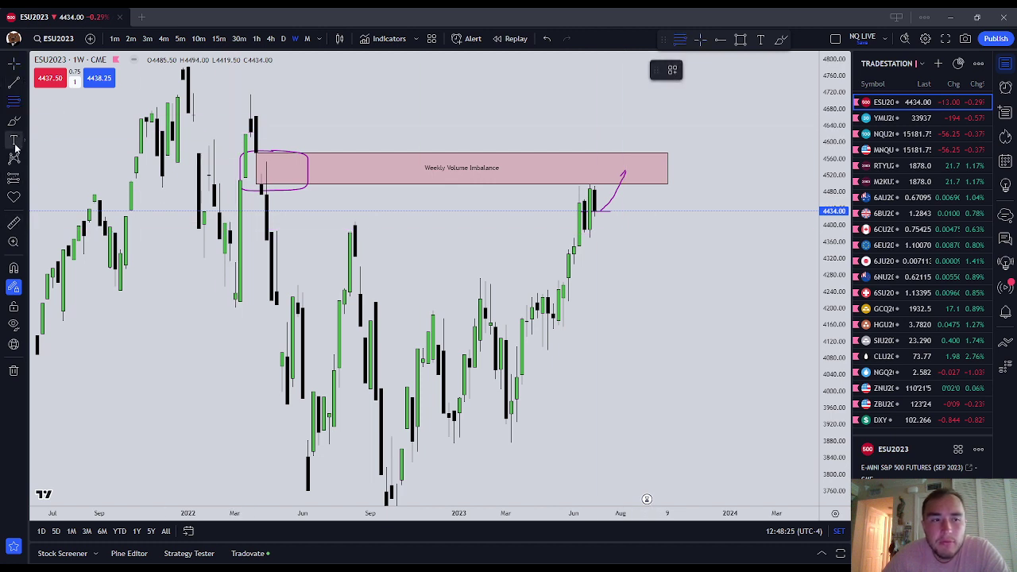
pyautogui.click(672, 69)
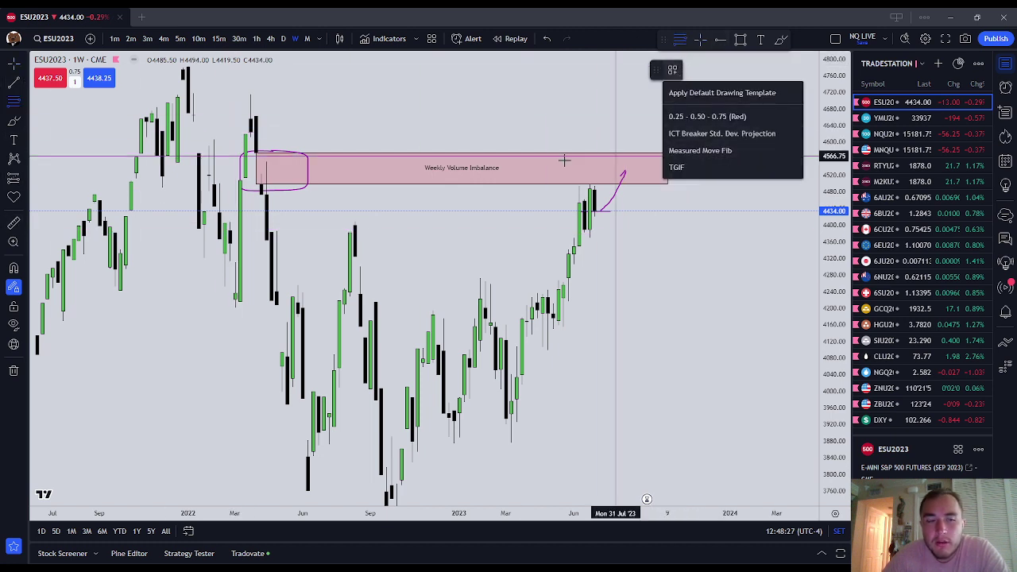
pyautogui.click(682, 150)
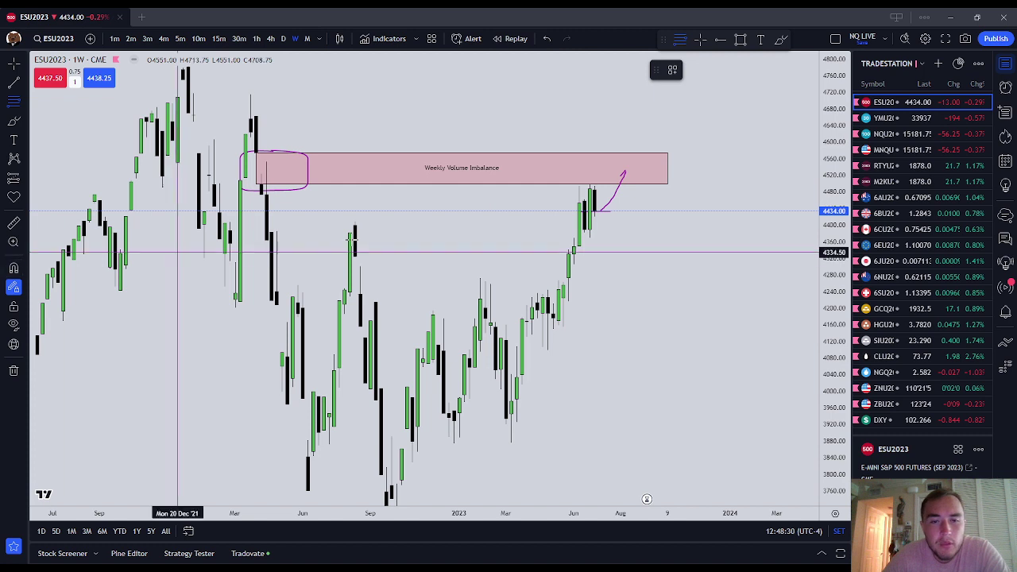
pyautogui.click(590, 237)
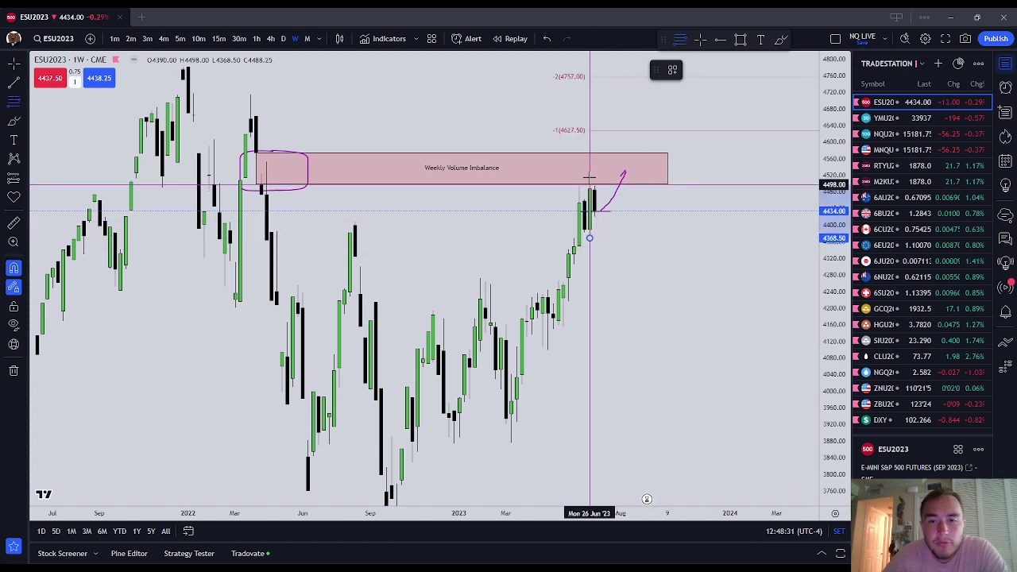
pyautogui.doubleClick(643, 133)
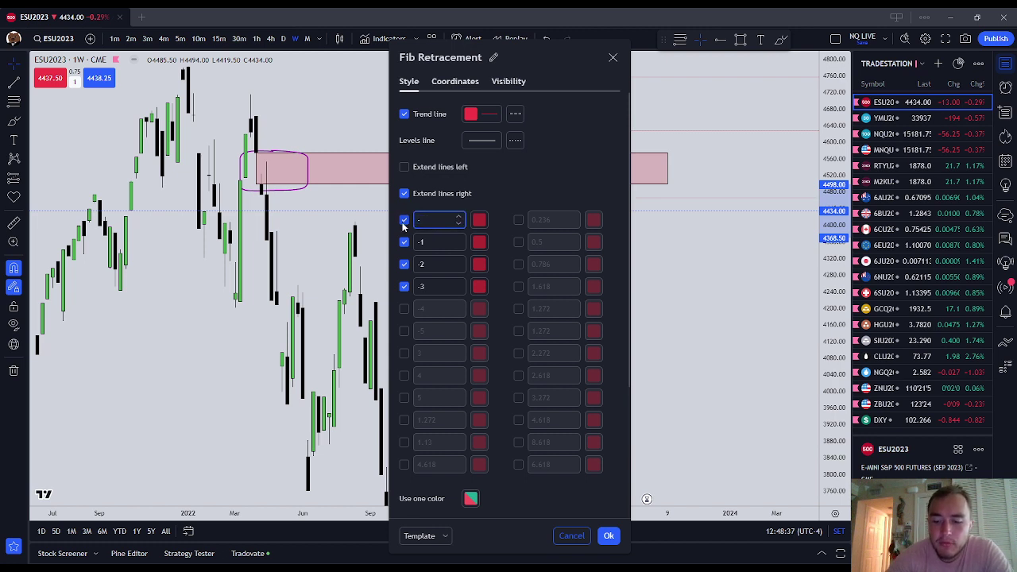
pyautogui.click(610, 537)
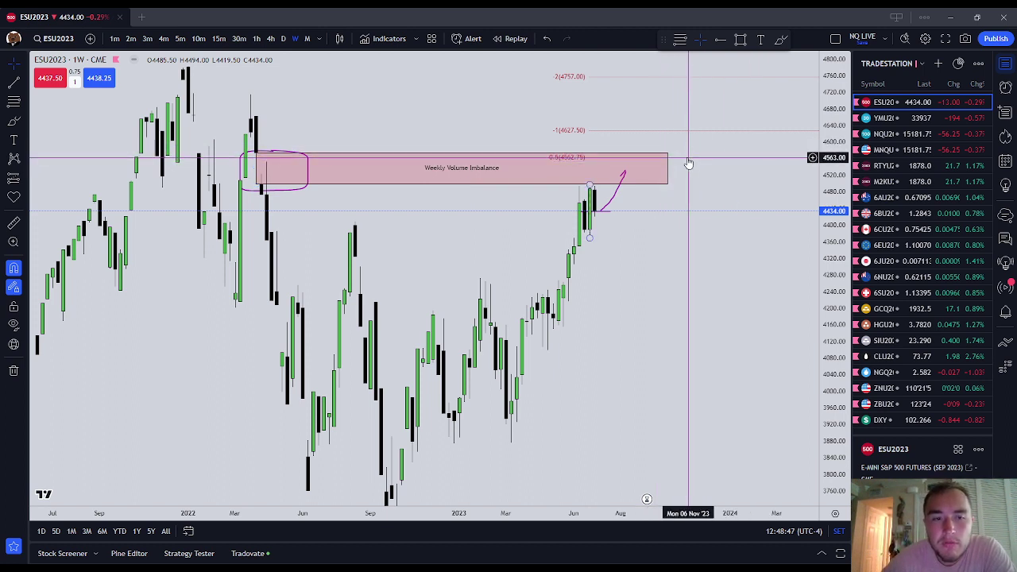
# - With magnet snapping off, circle the start of the imbalance zone at the -0.5 fib level and recolor the circle bluish purple
pyautogui.click(12, 118)
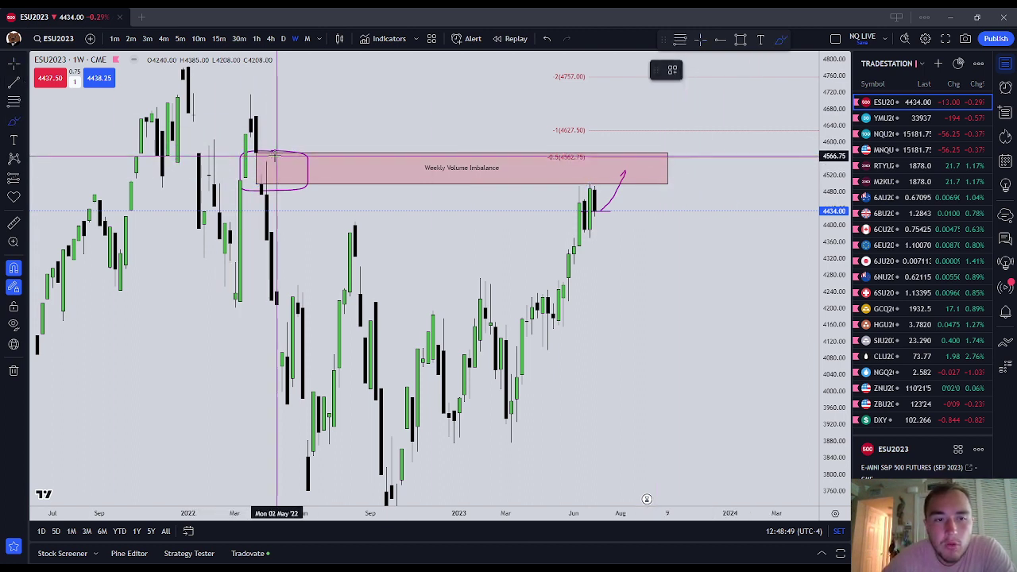
pyautogui.click(11, 271)
pyautogui.moveTo(267, 157)
pyautogui.mouseDown()
pyautogui.moveTo(252, 158)
pyautogui.moveTo(272, 157)
pyautogui.mouseUp()
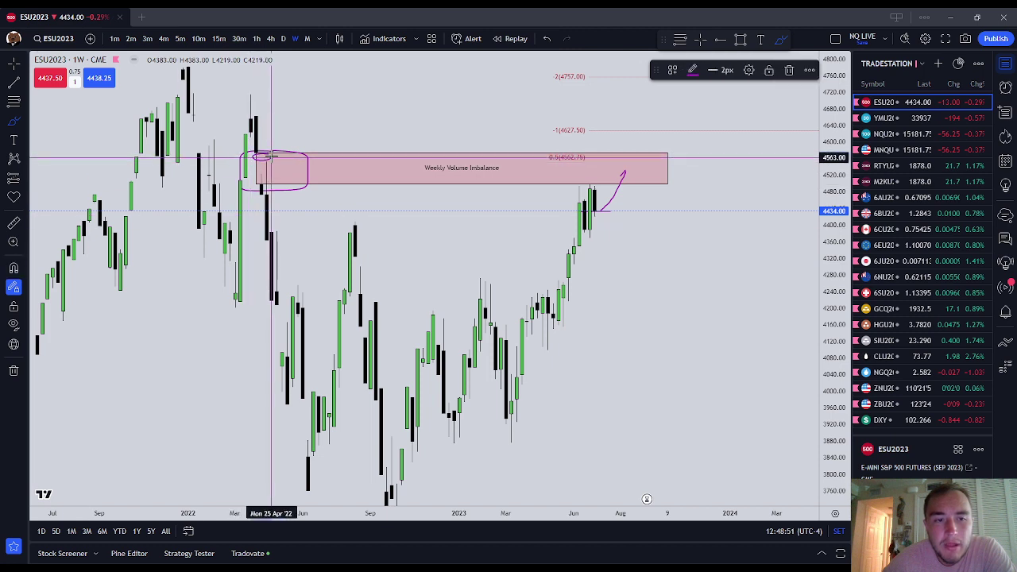
pyautogui.click(692, 70)
pyautogui.click(779, 107)
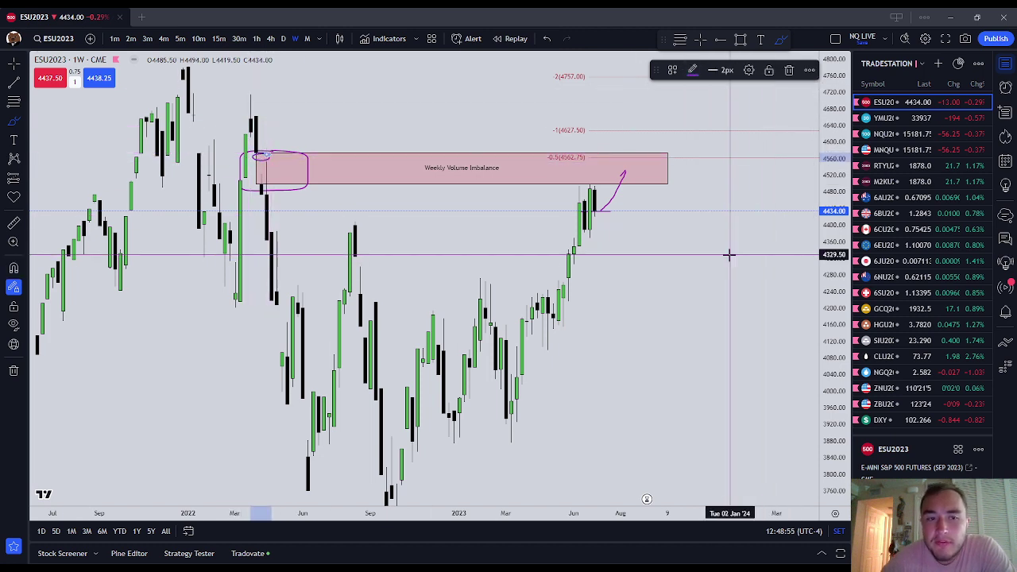
pyautogui.press('Escape')
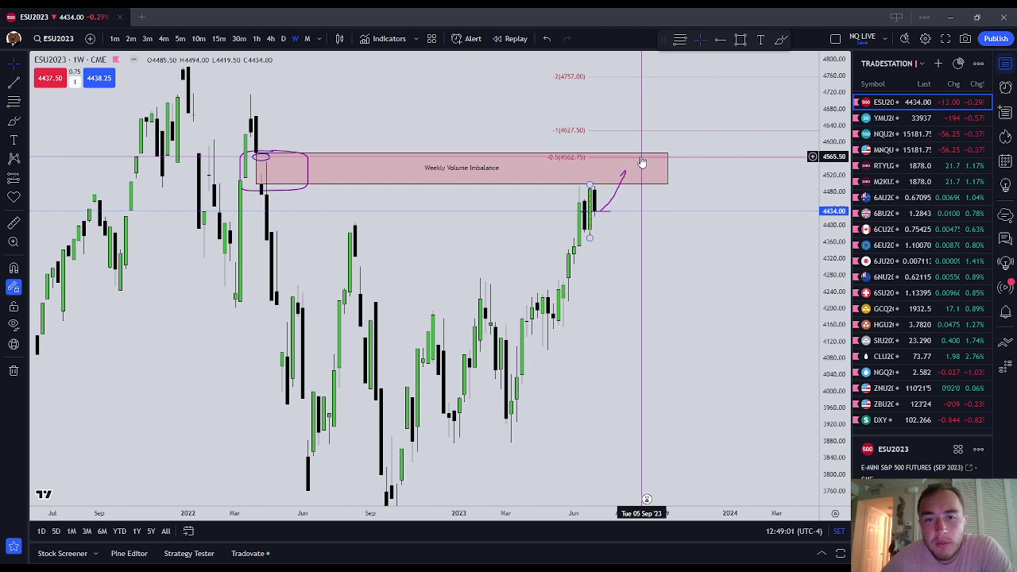
pyautogui.click(589, 186)
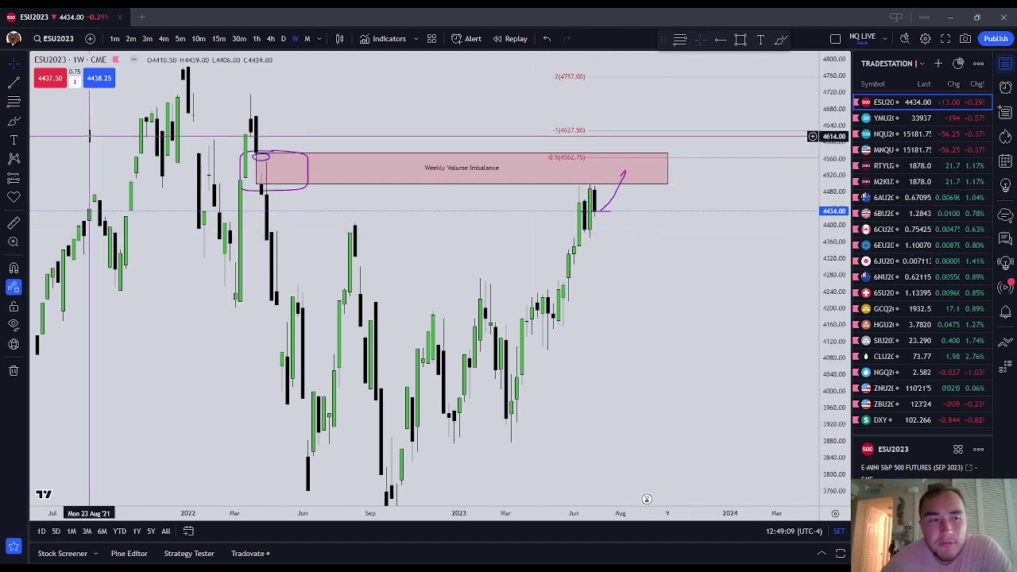
# - Brush two parallel horizontal lines around the recent weekly lows, at about 4380 and 4370
pyautogui.click(14, 121)
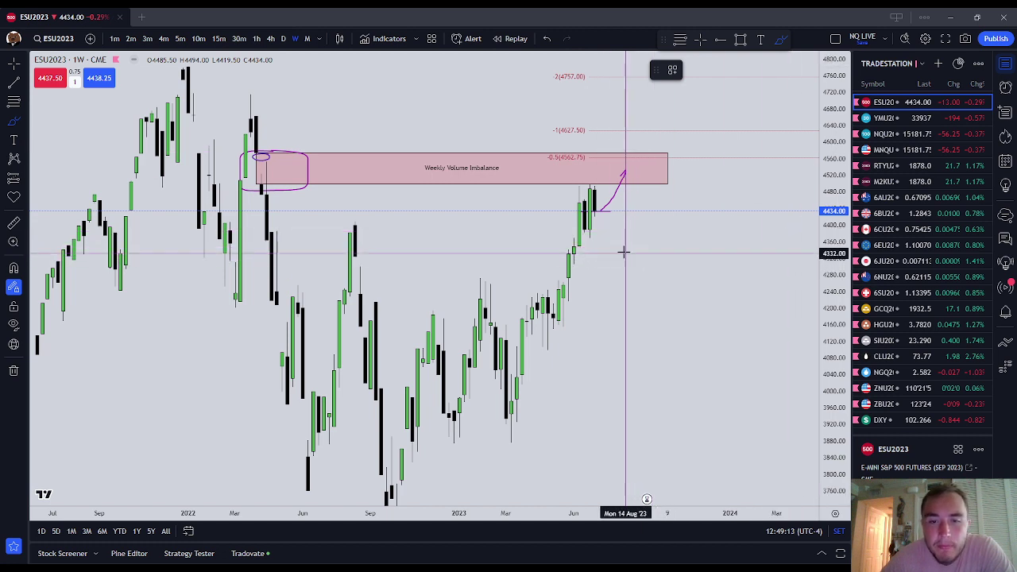
pyautogui.click(568, 233)
pyautogui.moveTo(568, 232); pyautogui.dragTo(616, 237)
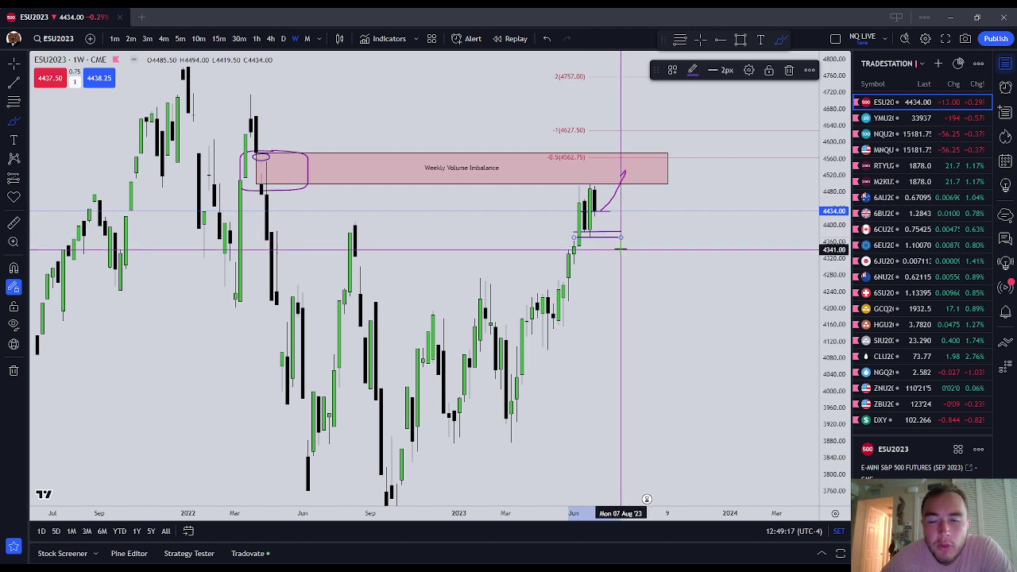
pyautogui.press('Escape')
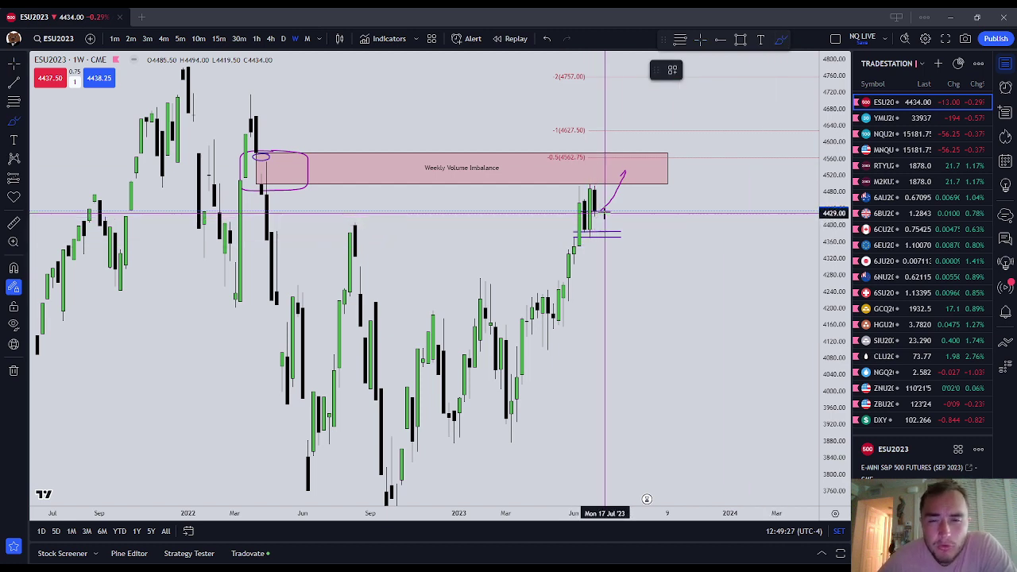
# - Complete the arrowhead on the upward path and brush a downward arrow from the current close to the two lower lines
pyautogui.click(625, 172)
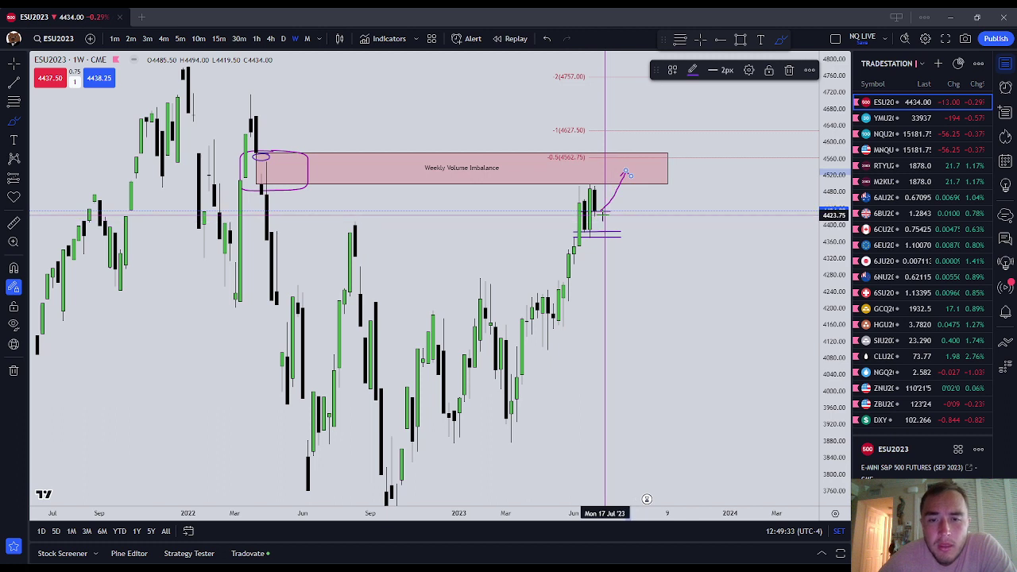
pyautogui.moveTo(599, 211); pyautogui.dragTo(605, 223)
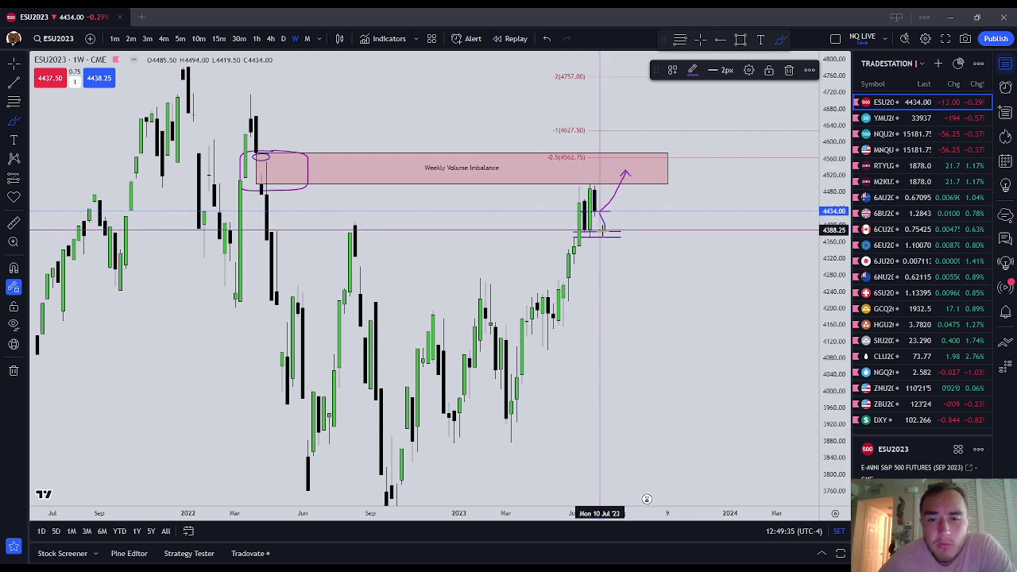
pyautogui.click(610, 224)
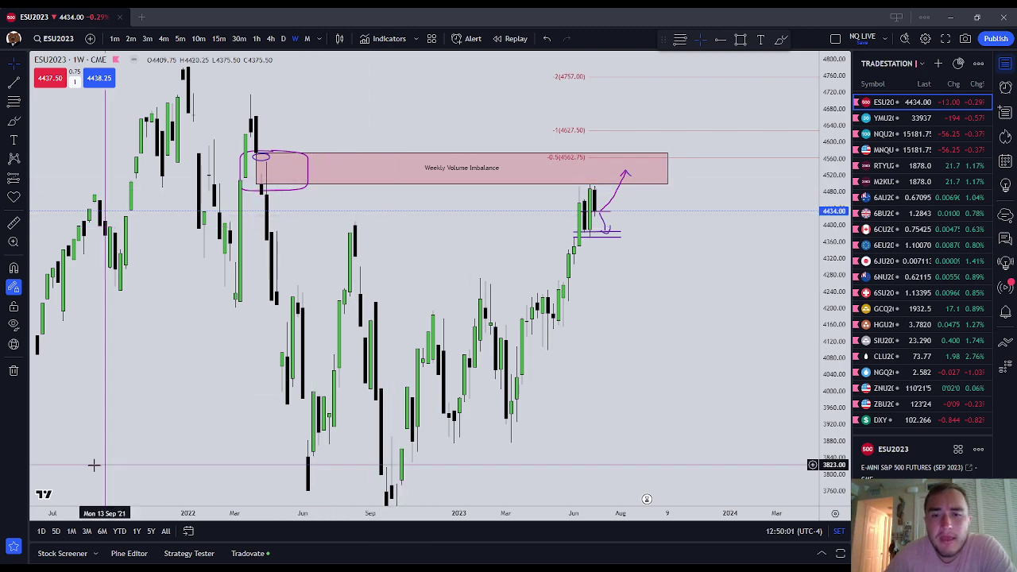
# - Switch the chart to the daily timeframe and delete the brushed projection arrows and short line, keeping the two long parallel lines
pyautogui.click(283, 38)
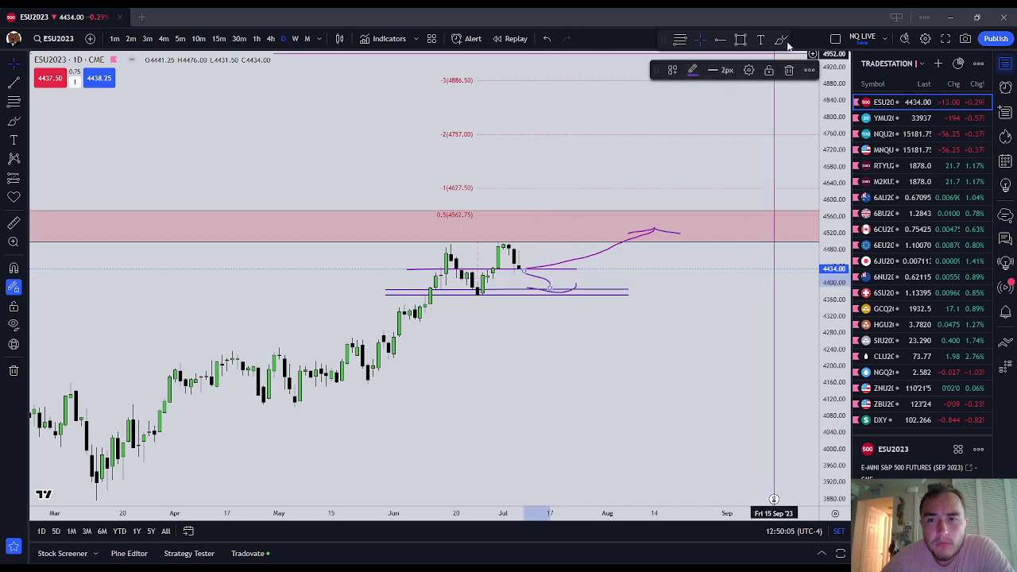
pyautogui.click(552, 269)
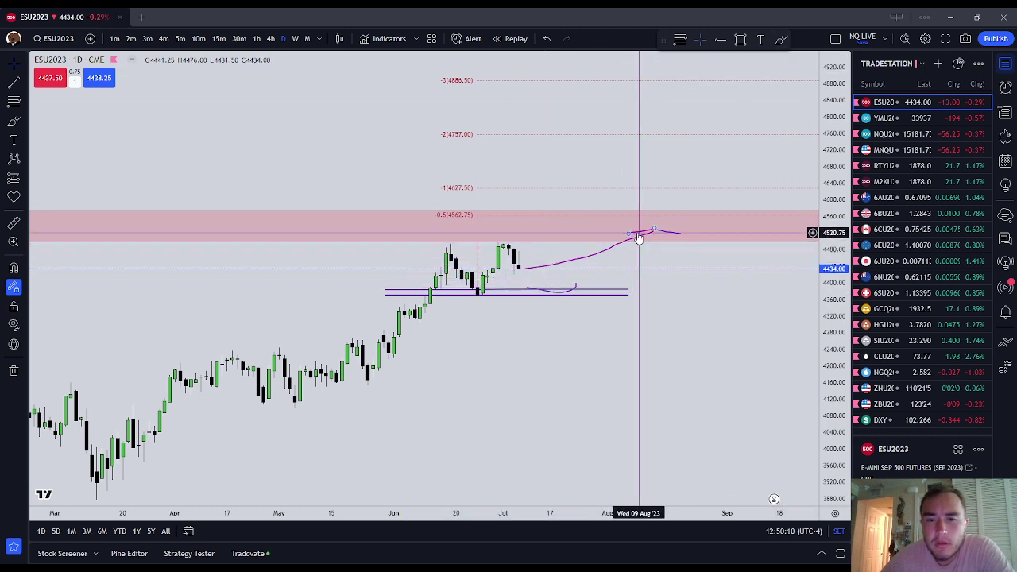
pyautogui.click(789, 70)
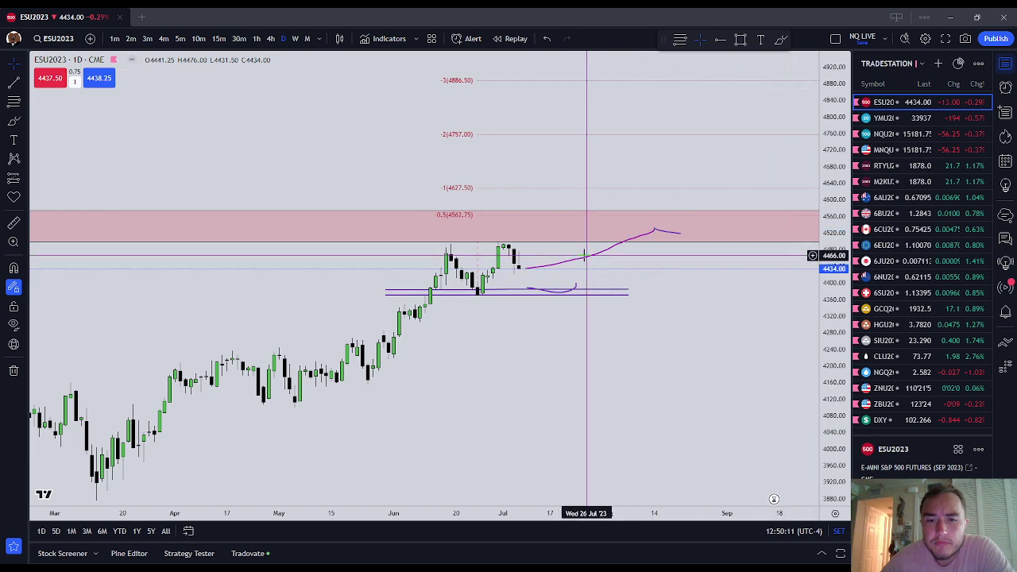
pyautogui.click(586, 252)
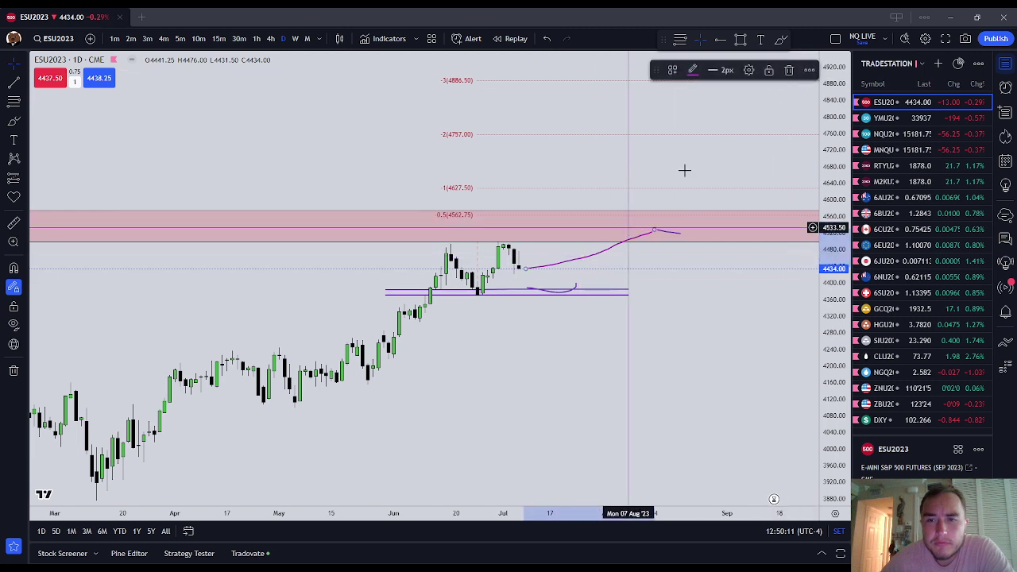
pyautogui.click(577, 290)
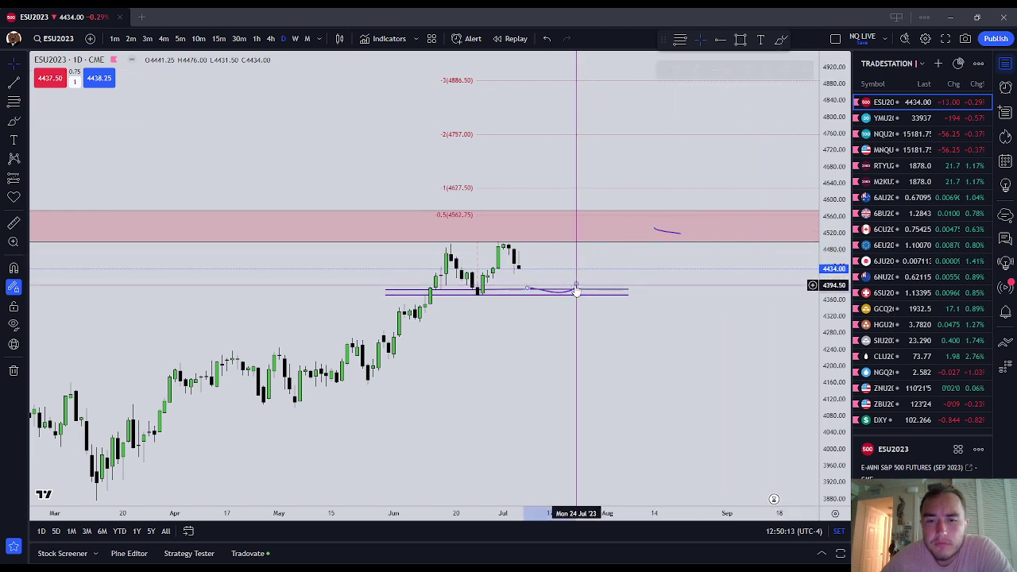
pyautogui.click(670, 234)
pyautogui.click(791, 71)
# - Delete the Fib Retracement projection from the daily chart
pyautogui.scroll(-4, 714, 290)
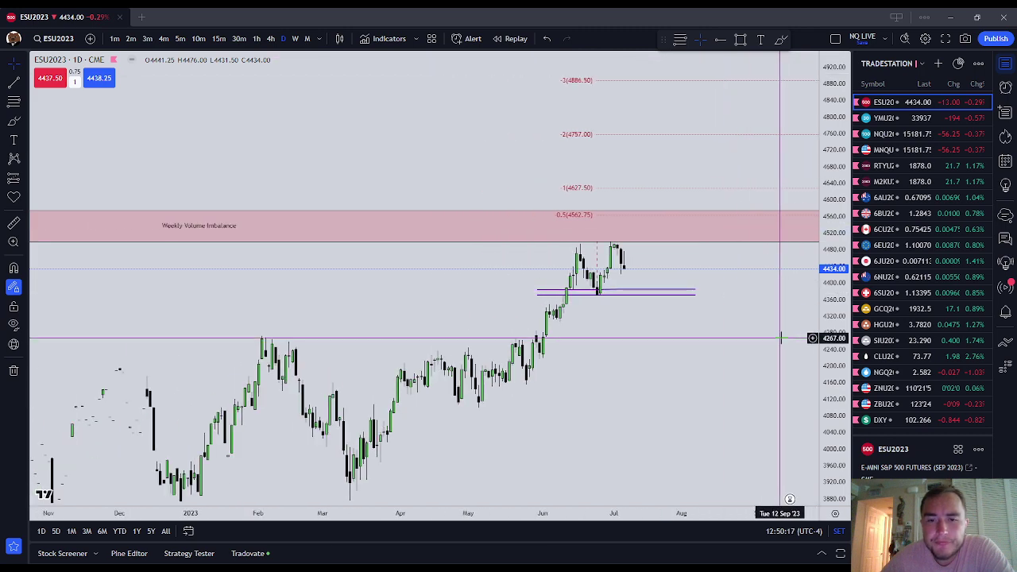
pyautogui.moveTo(831, 345); pyautogui.dragTo(831, 72)
pyautogui.scroll(3, 722, 277)
pyautogui.scroll(2, 722, 278)
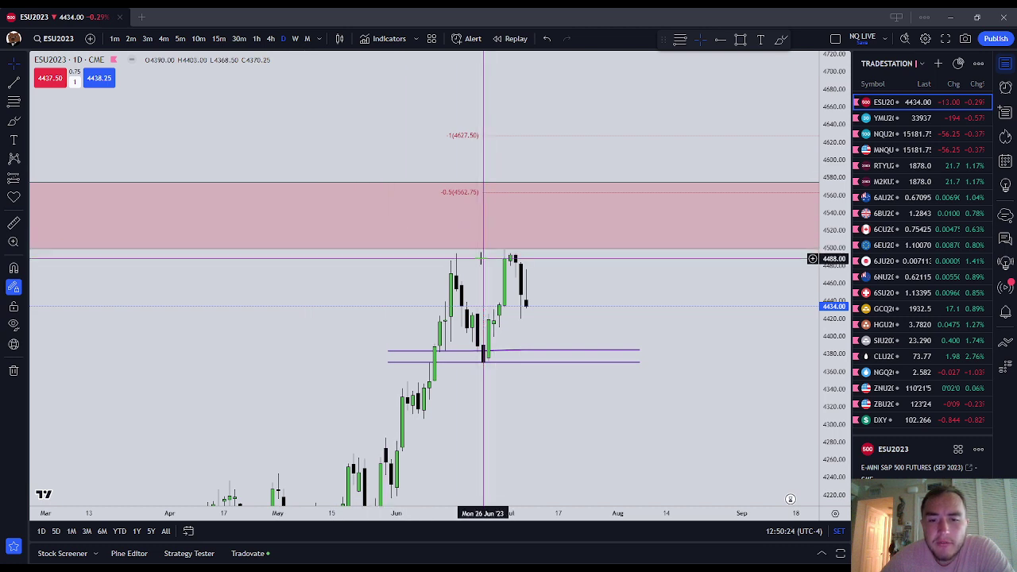
pyautogui.click(483, 264)
pyautogui.click(787, 71)
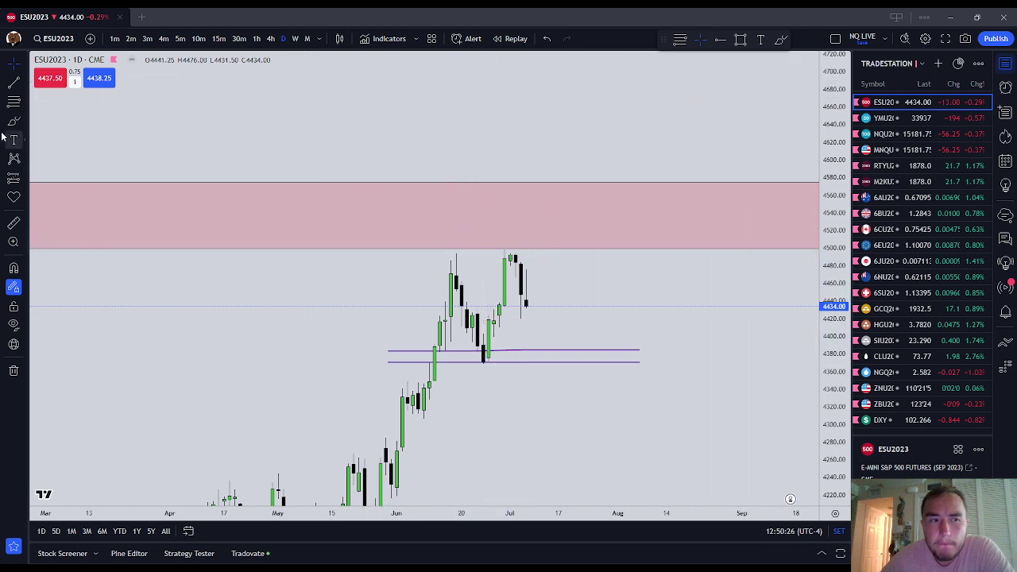
# - Brush temporary marks on the mid-June and early-July highs with a downward hook beside them, and delete them all
pyautogui.click(781, 39)
pyautogui.moveTo(451, 253)
pyautogui.mouseDown()
pyautogui.moveTo(523, 243)
pyautogui.moveTo(544, 297)
pyautogui.moveTo(553, 277)
pyautogui.mouseUp()
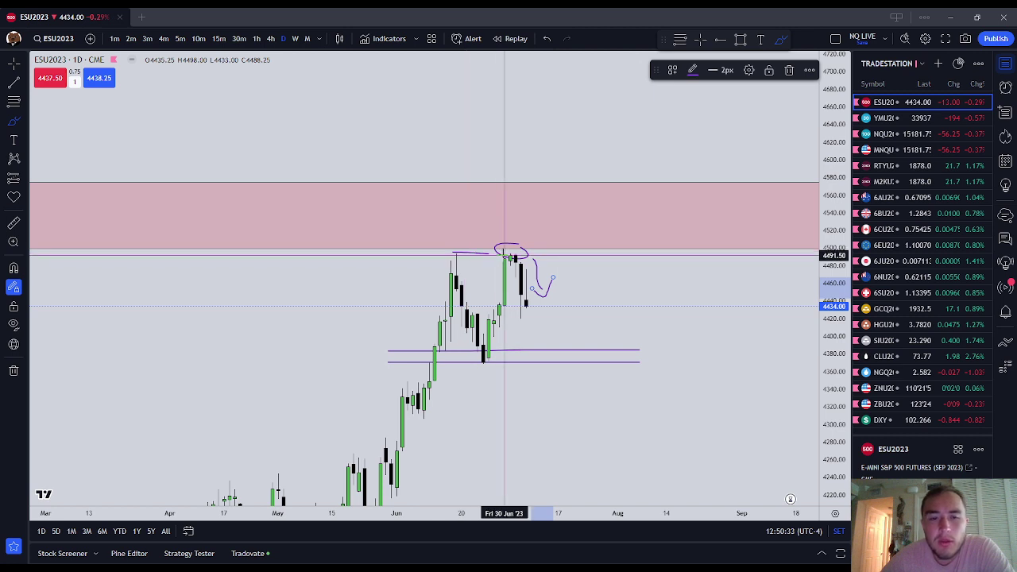
pyautogui.click(790, 71)
pyautogui.click(530, 272)
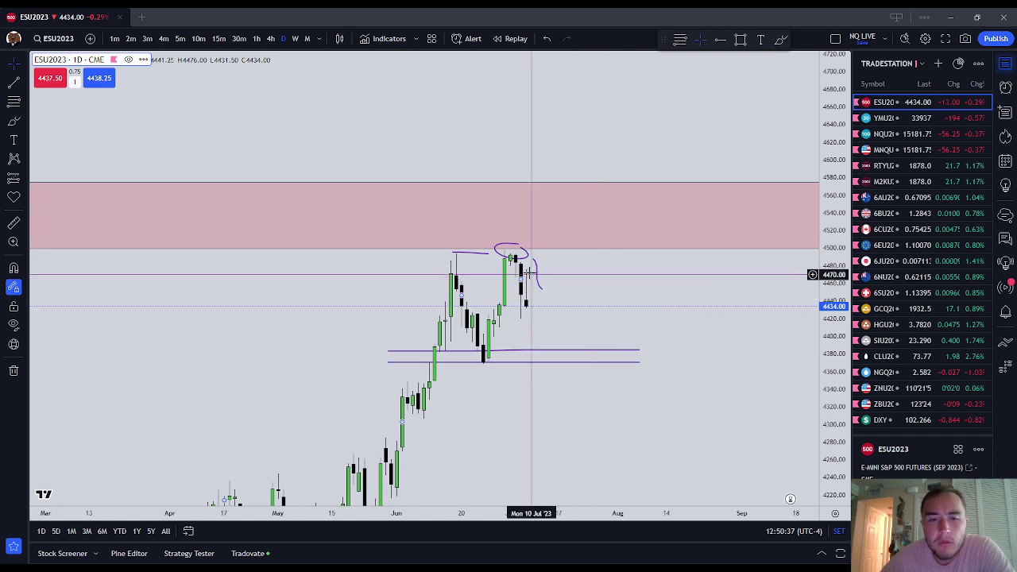
pyautogui.click(528, 258)
pyautogui.click(791, 71)
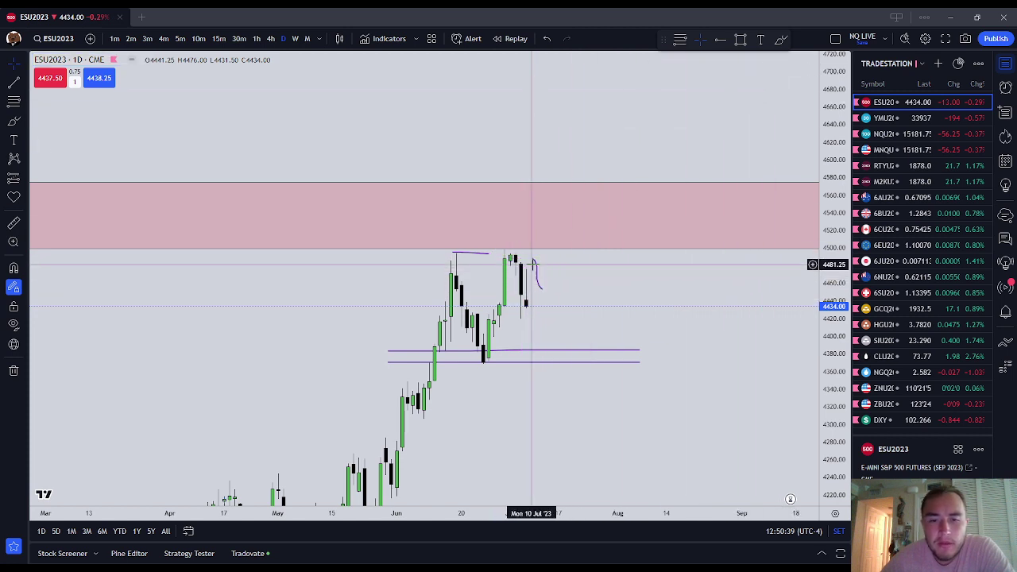
pyautogui.click(537, 270)
pyautogui.click(790, 70)
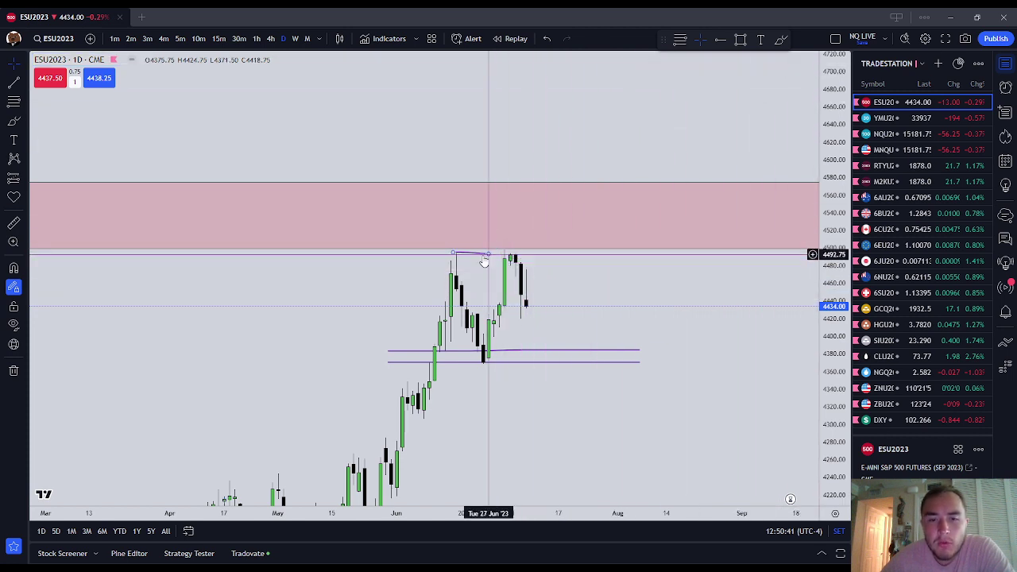
pyautogui.click(481, 253)
pyautogui.click(790, 70)
# - Brush a box inside the imbalance zone from about 4508 to 4560, and mark the mid-June and early-July highs
pyautogui.click(14, 121)
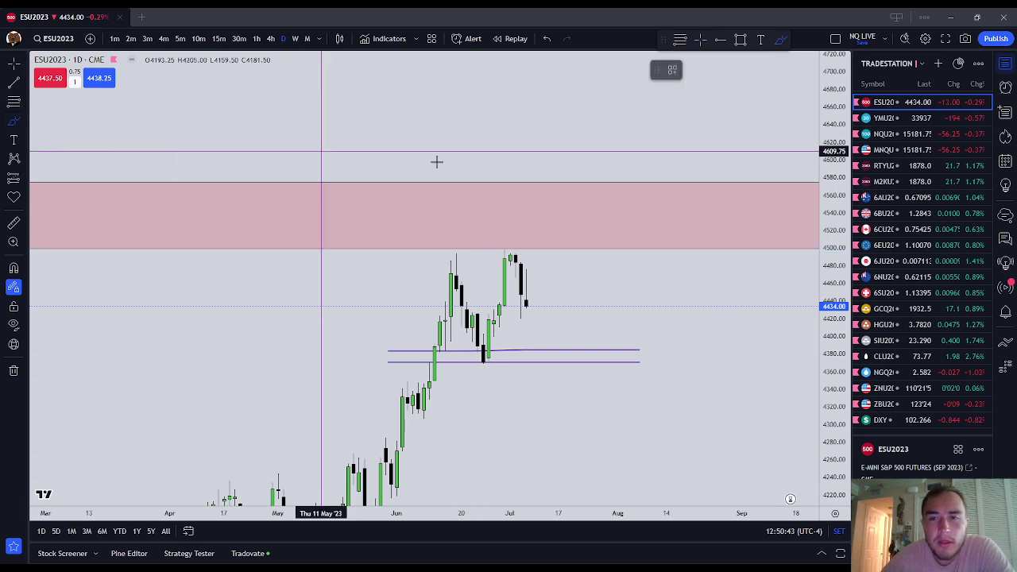
pyautogui.moveTo(515, 200)
pyautogui.mouseDown()
pyautogui.moveTo(511, 238)
pyautogui.moveTo(586, 233)
pyautogui.mouseUp()
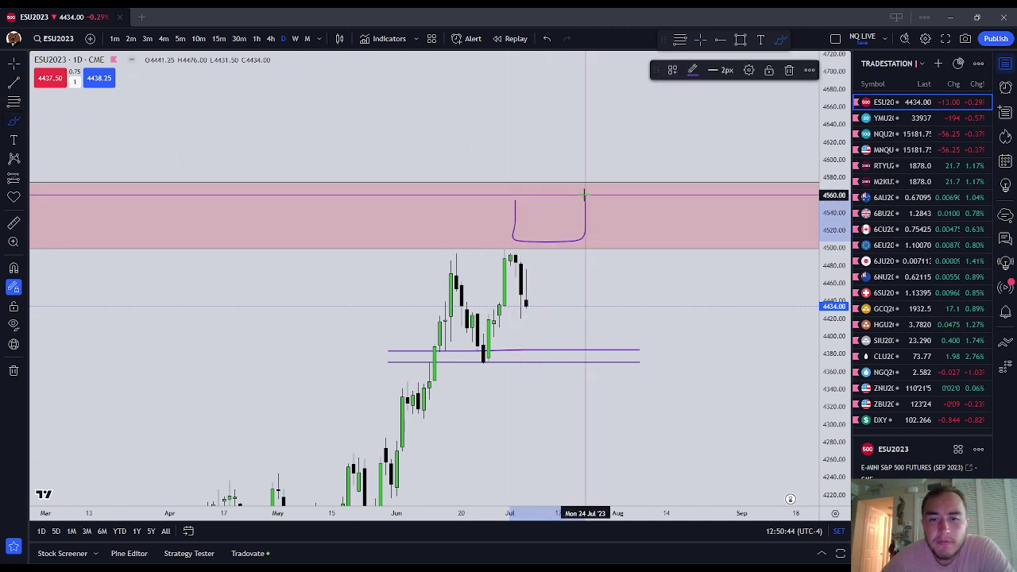
pyautogui.moveTo(585, 195); pyautogui.dragTo(526, 194)
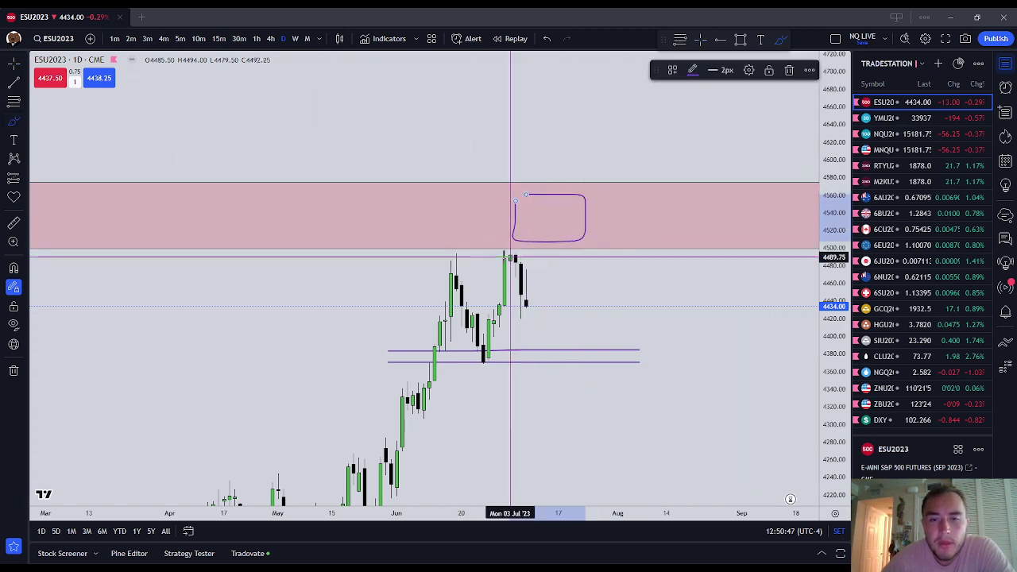
pyautogui.moveTo(452, 251); pyautogui.dragTo(511, 248)
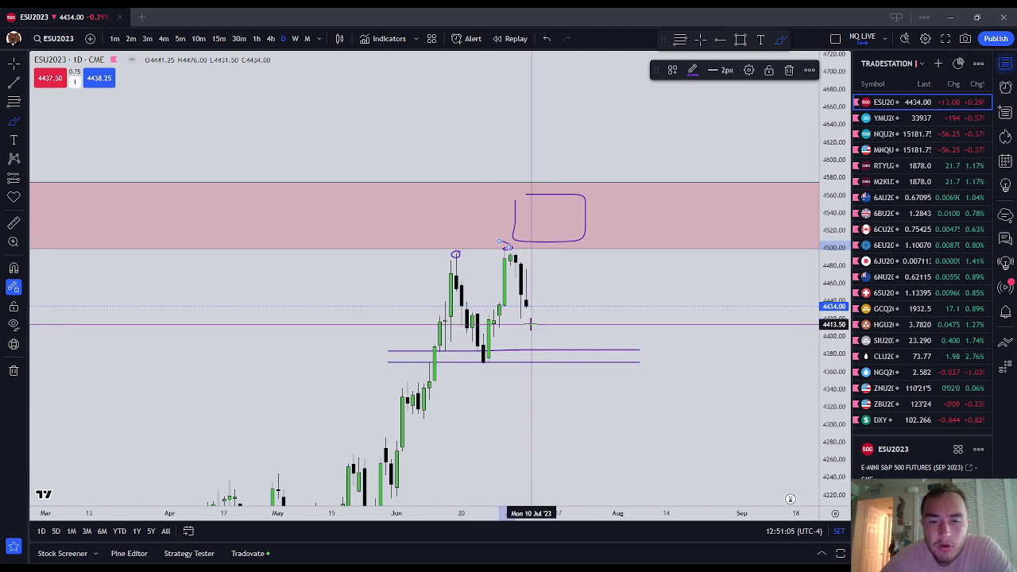
# - Brush short lines at the latest daily low near 4420 and 4425 with a downward stroke, and delete them again
pyautogui.moveTo(496, 315); pyautogui.dragTo(548, 319)
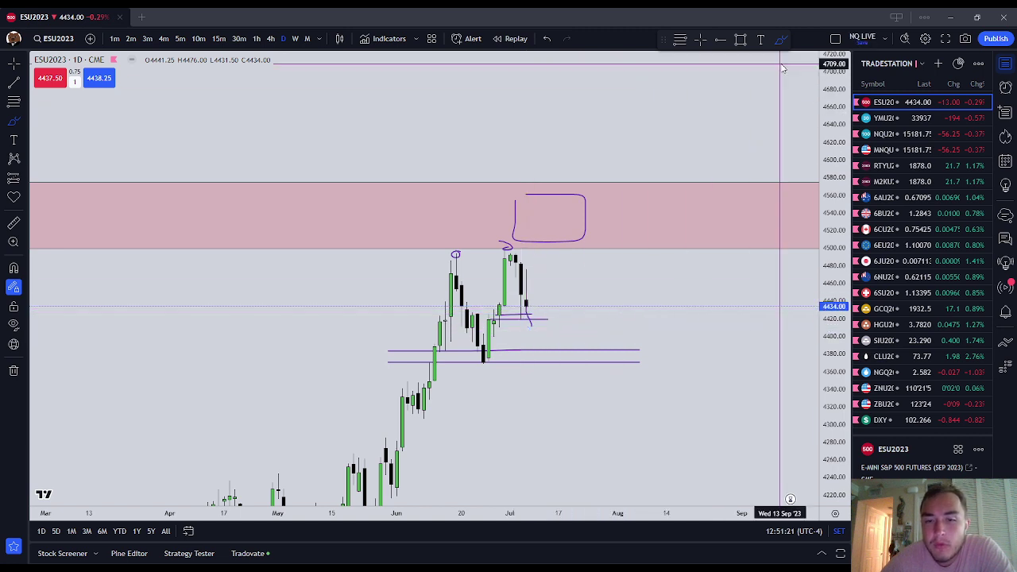
pyautogui.click(789, 70)
pyautogui.click(529, 313)
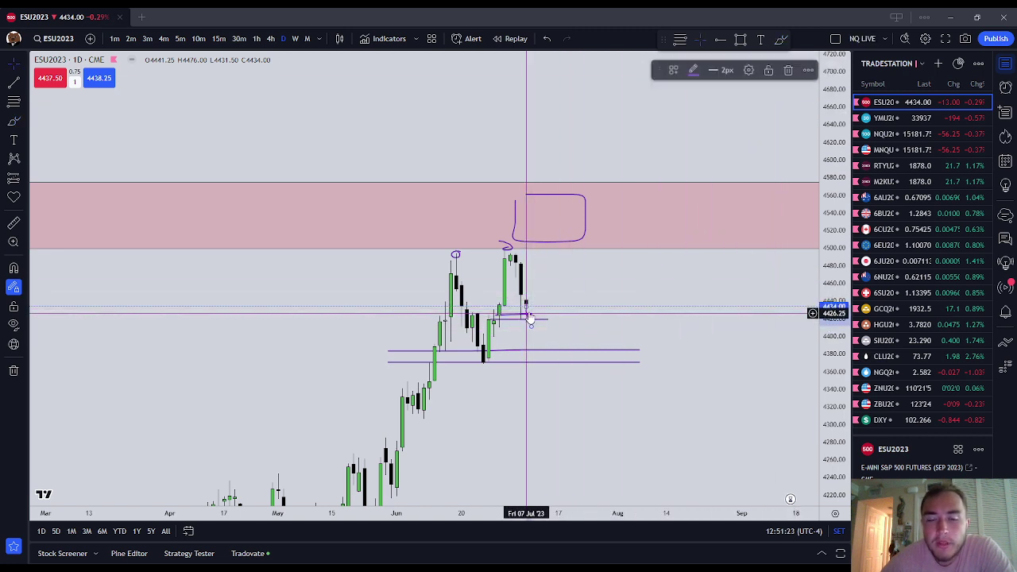
pyautogui.click(806, 70)
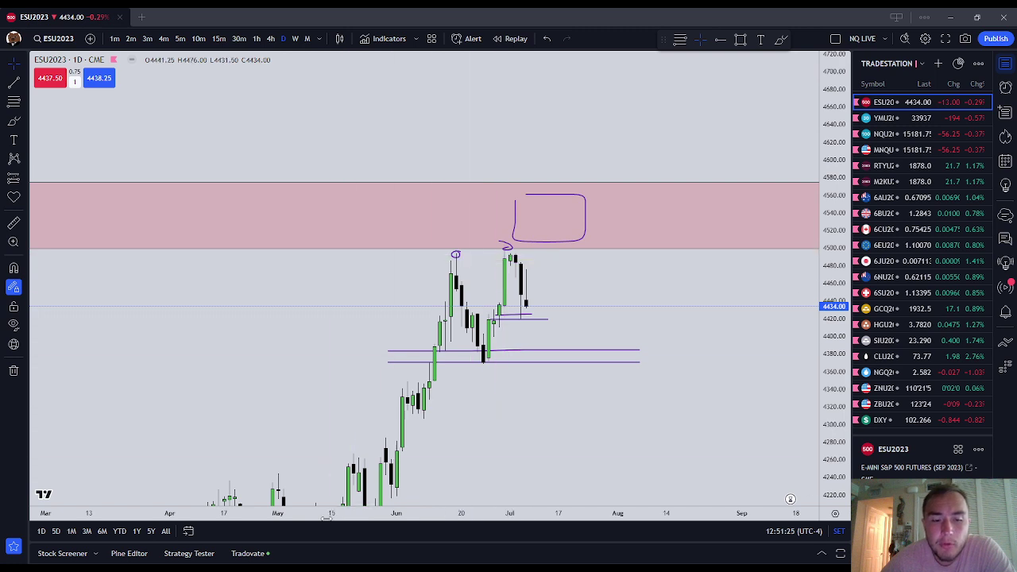
pyautogui.click(530, 317)
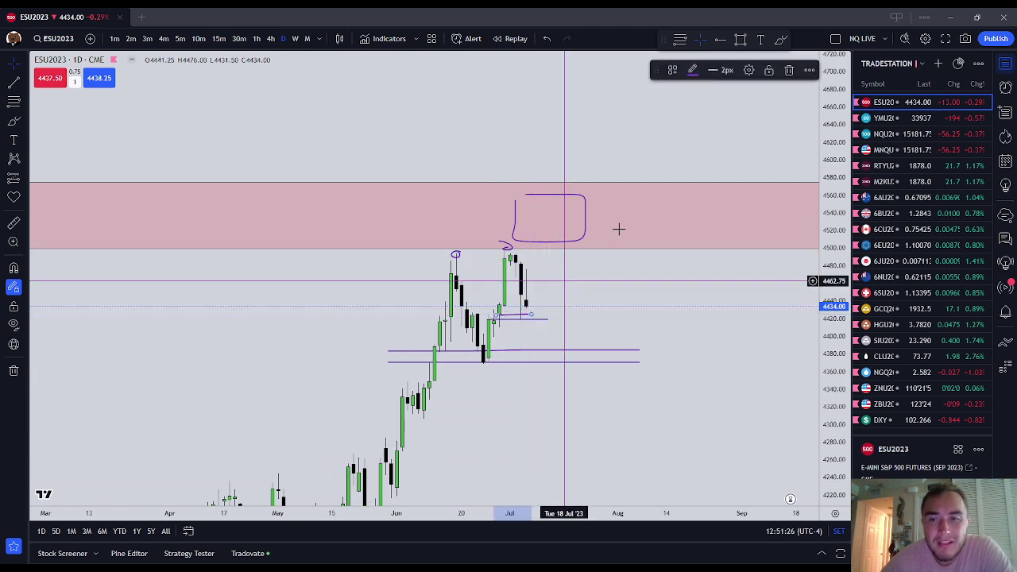
pyautogui.click(791, 70)
pyautogui.click(546, 319)
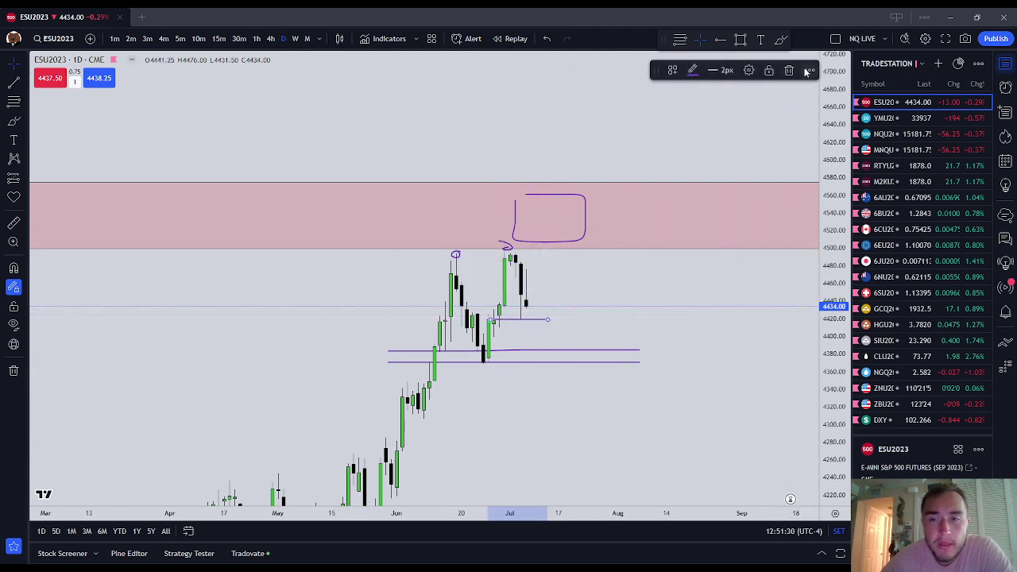
pyautogui.click(796, 70)
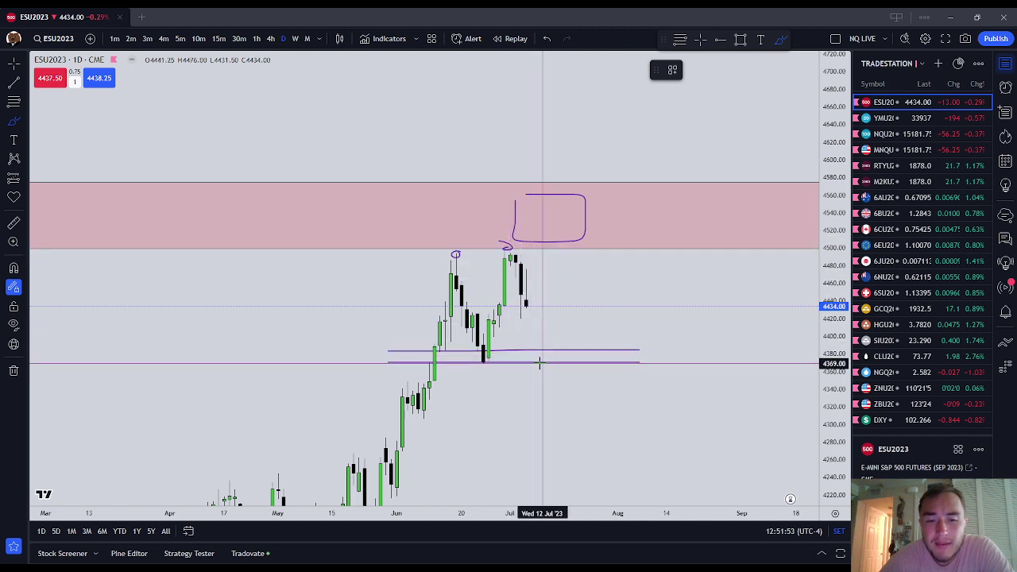
# - Brush a circle around the June candles where they cross the two parallel lines, and recolor it red
pyautogui.click(430, 349)
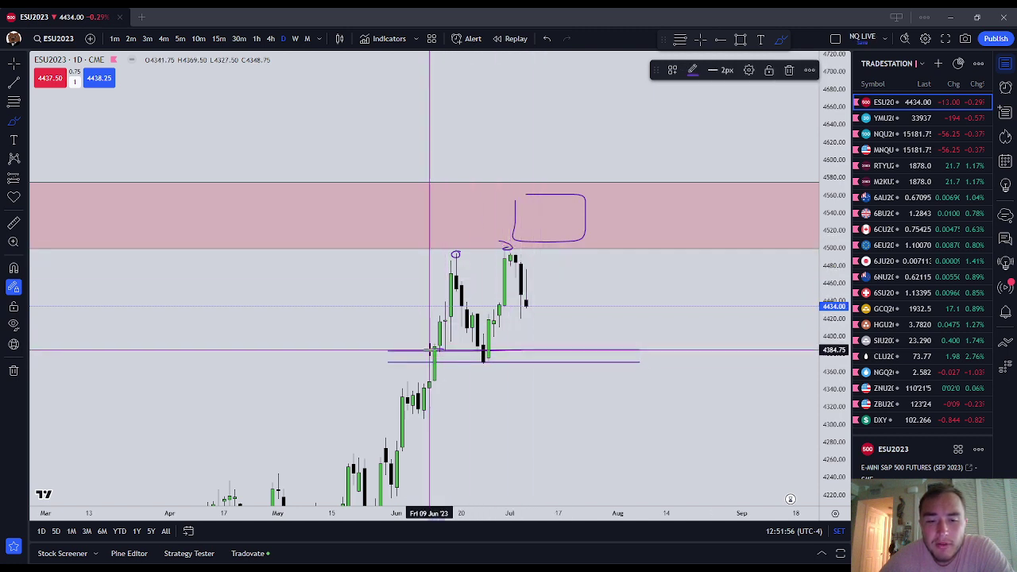
pyautogui.moveTo(430, 349)
pyautogui.mouseDown()
pyautogui.moveTo(423, 361)
pyautogui.moveTo(434, 366)
pyautogui.moveTo(449, 350)
pyautogui.mouseUp()
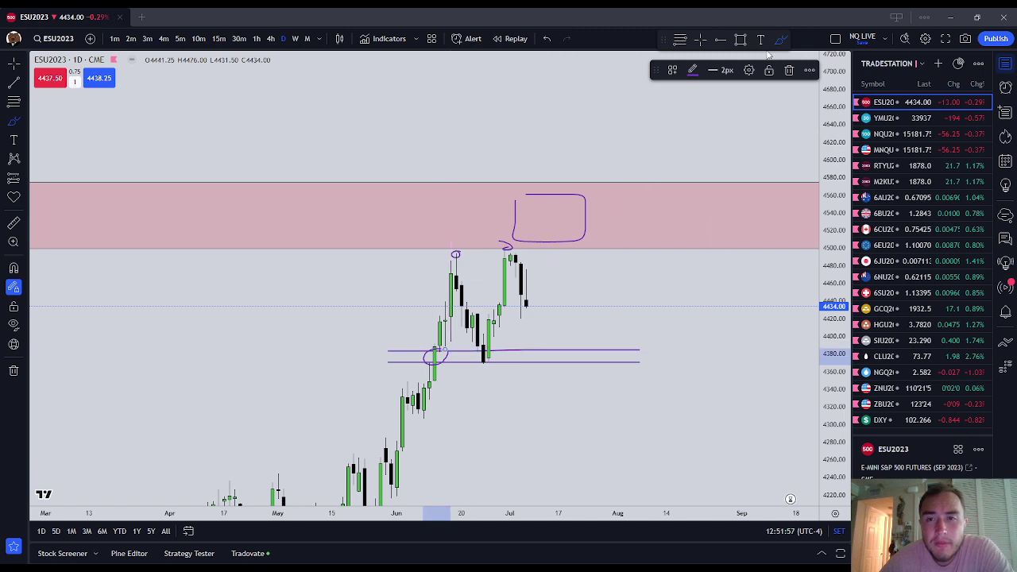
pyautogui.click(694, 71)
pyautogui.click(695, 107)
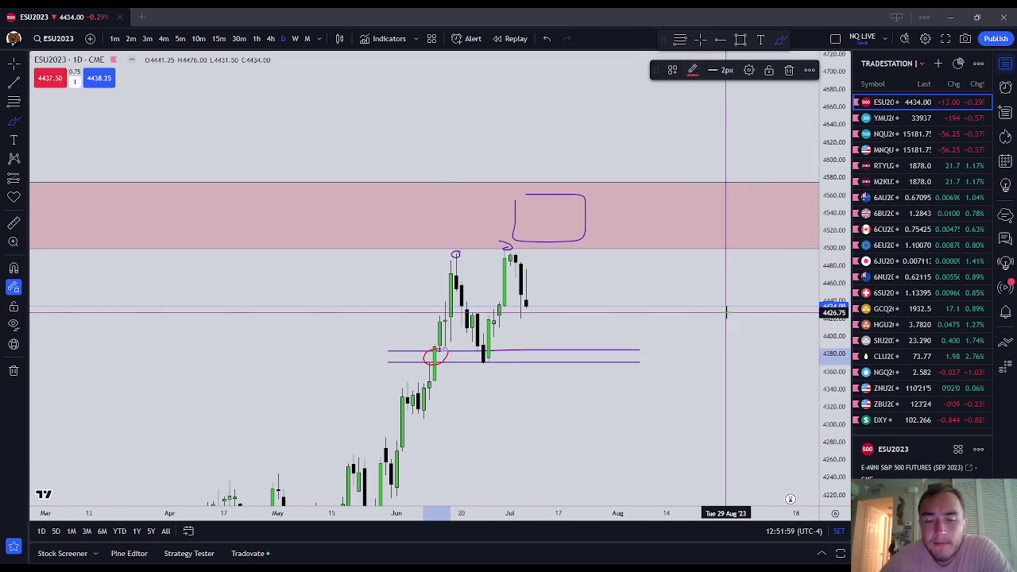
# - Brush three short red horizontal lines below the June rally, at about 4310, 4290 and 4260
pyautogui.moveTo(677, 294); pyautogui.dragTo(674, 231)
pyautogui.click(10, 121)
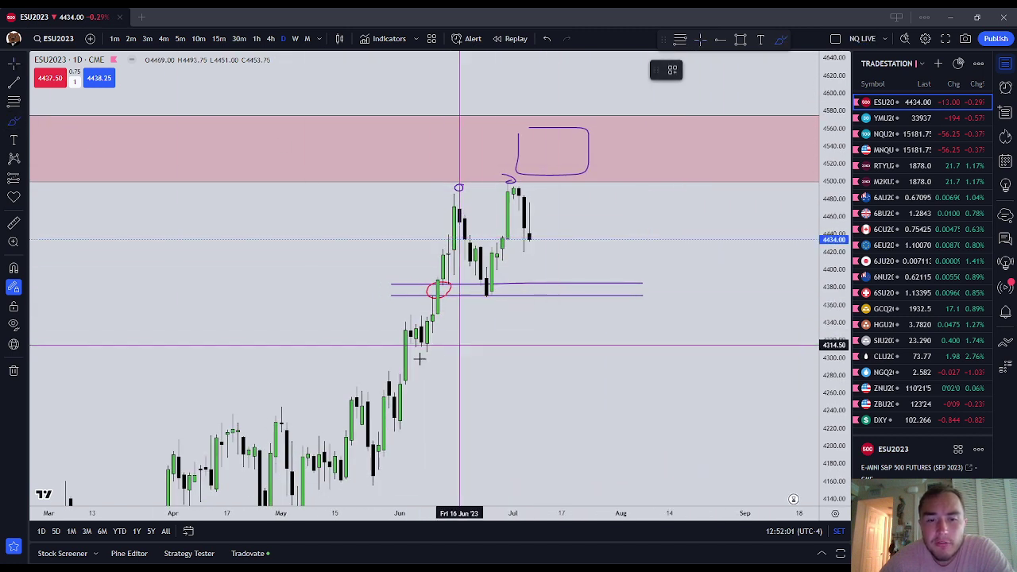
pyautogui.moveTo(440, 350); pyautogui.dragTo(438, 366)
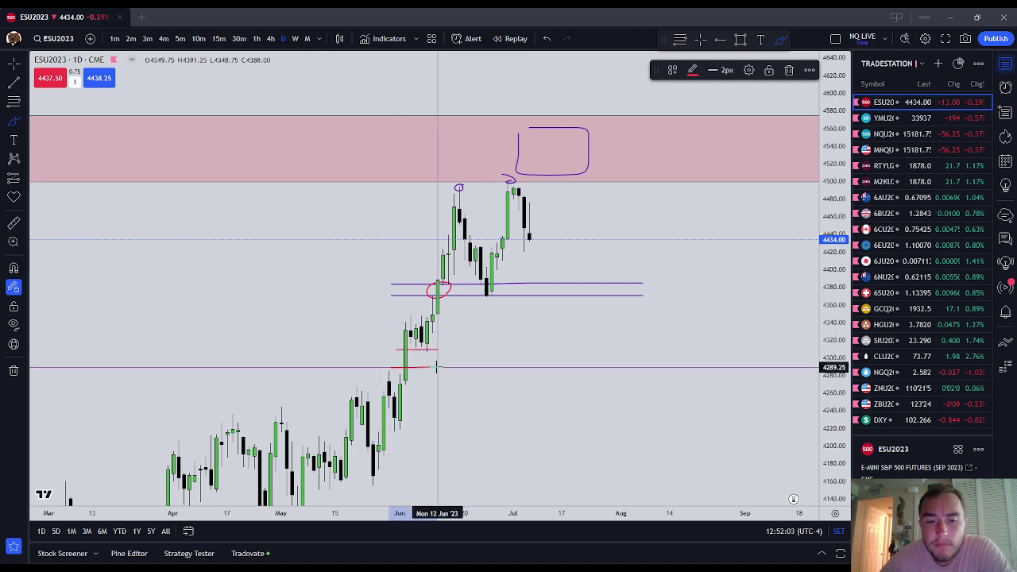
pyautogui.press('Escape')
pyautogui.moveTo(514, 356); pyautogui.dragTo(504, 294)
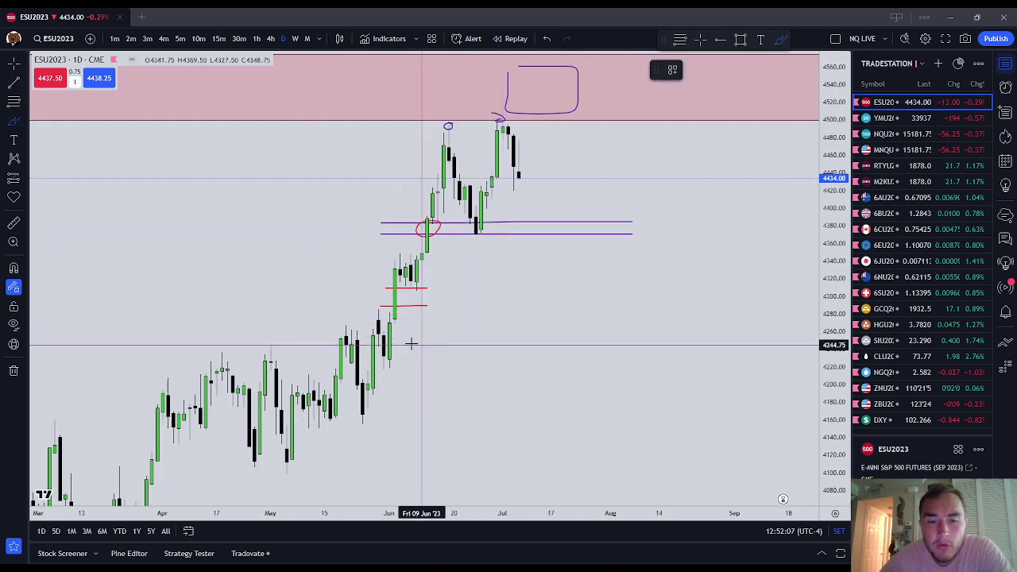
pyautogui.moveTo(368, 334); pyautogui.dragTo(432, 333)
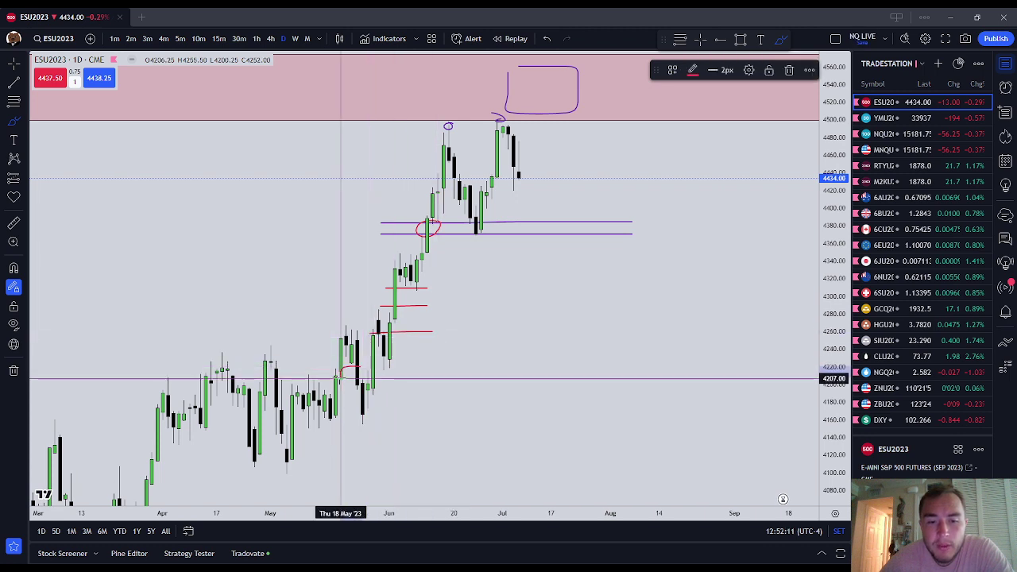
# - Brush a red circle around the late-May candles at about 4215 and shift it slightly later in time
pyautogui.moveTo(342, 378)
pyautogui.mouseDown()
pyautogui.moveTo(357, 377)
pyautogui.moveTo(357, 363)
pyautogui.moveTo(344, 369)
pyautogui.moveTo(386, 375)
pyautogui.mouseUp()
pyautogui.press('Escape')
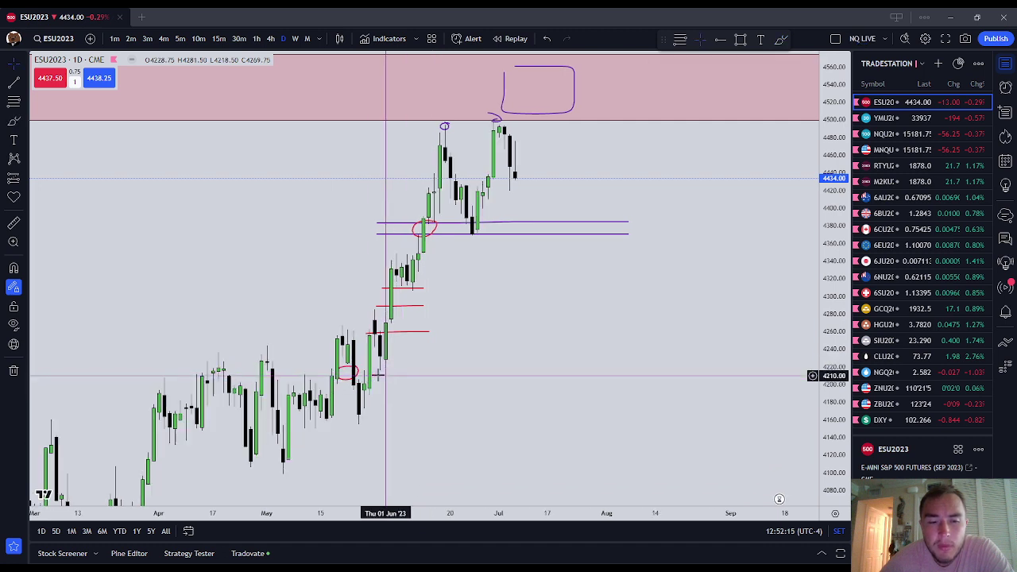
pyautogui.click(362, 371)
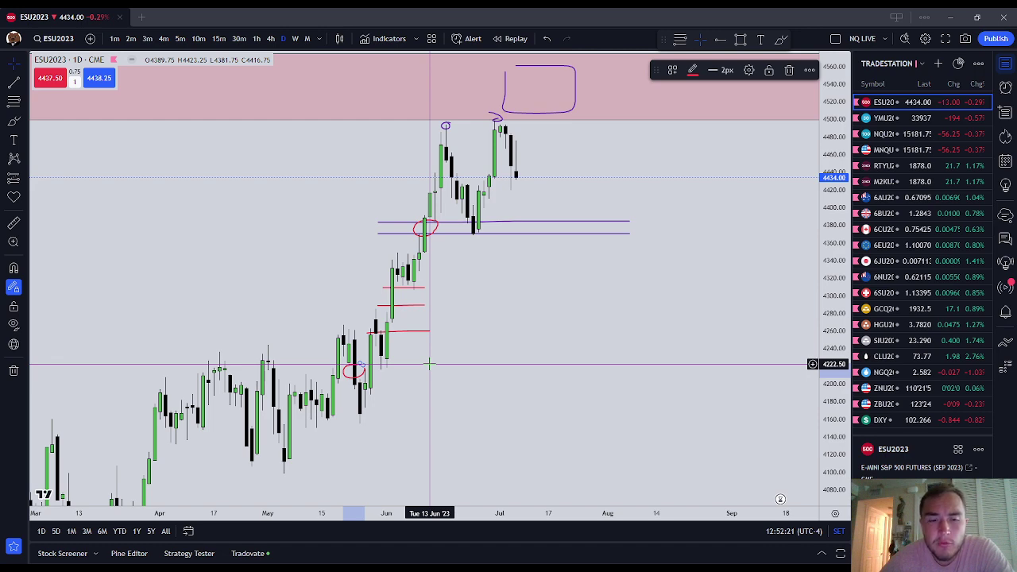
pyautogui.moveTo(430, 364); pyautogui.dragTo(429, 338)
pyautogui.moveTo(428, 190); pyautogui.dragTo(423, 257)
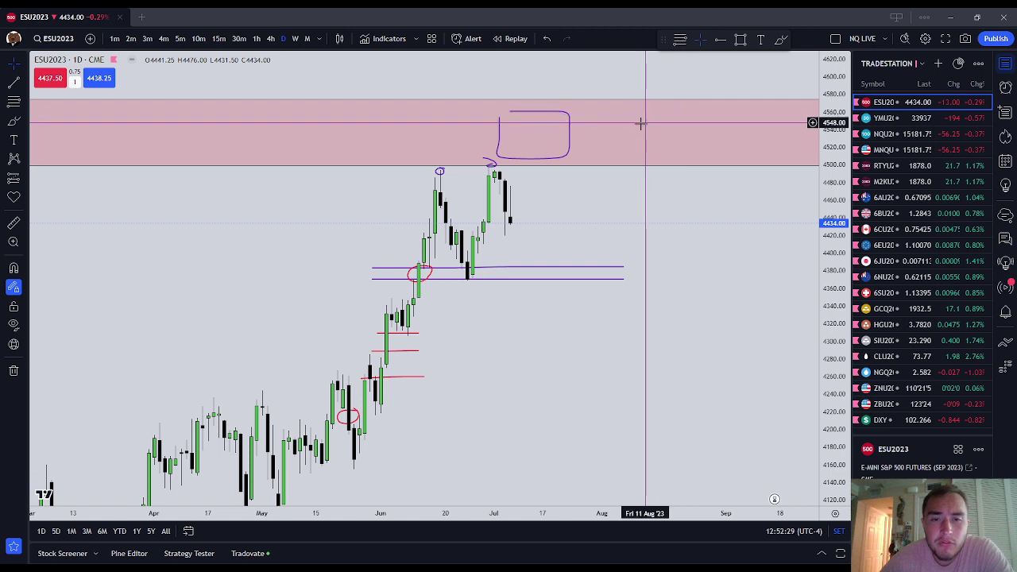
# - Brush a long red loop around the 4420 to 4440 area from mid-June to July, and delete it
pyautogui.click(16, 123)
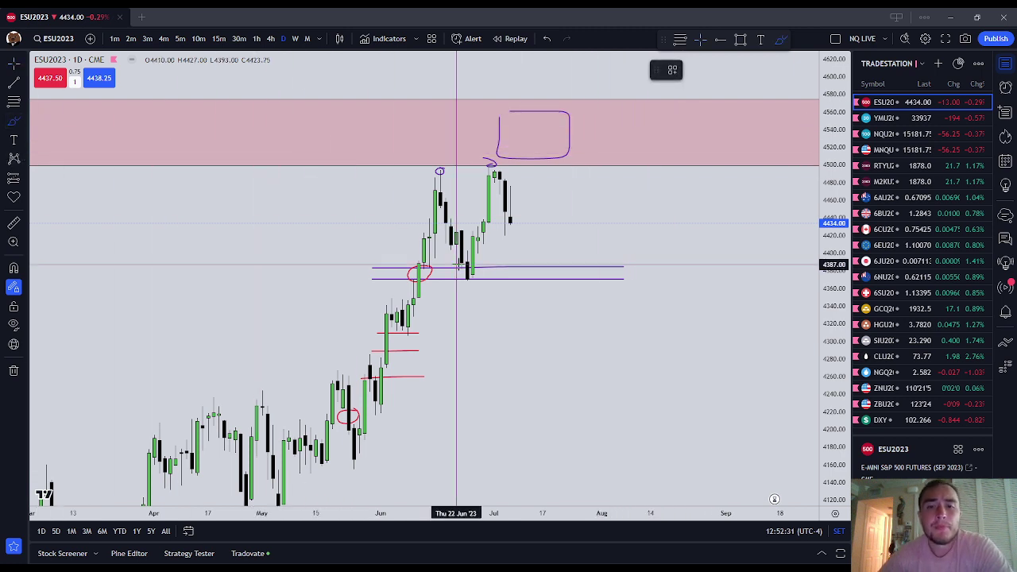
pyautogui.moveTo(525, 219)
pyautogui.mouseDown()
pyautogui.moveTo(423, 226)
pyautogui.moveTo(521, 234)
pyautogui.moveTo(524, 216)
pyautogui.mouseUp()
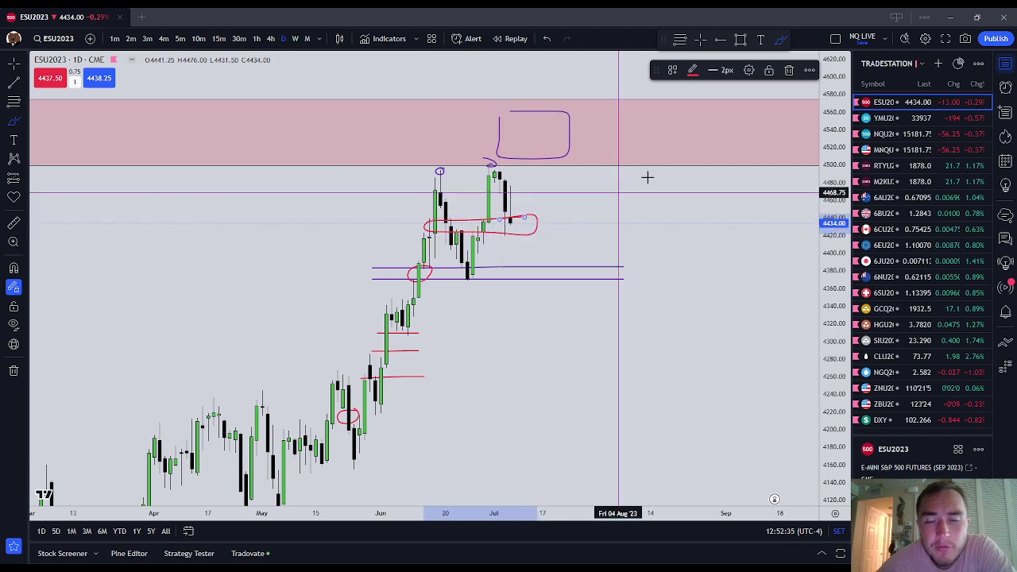
pyautogui.click(788, 70)
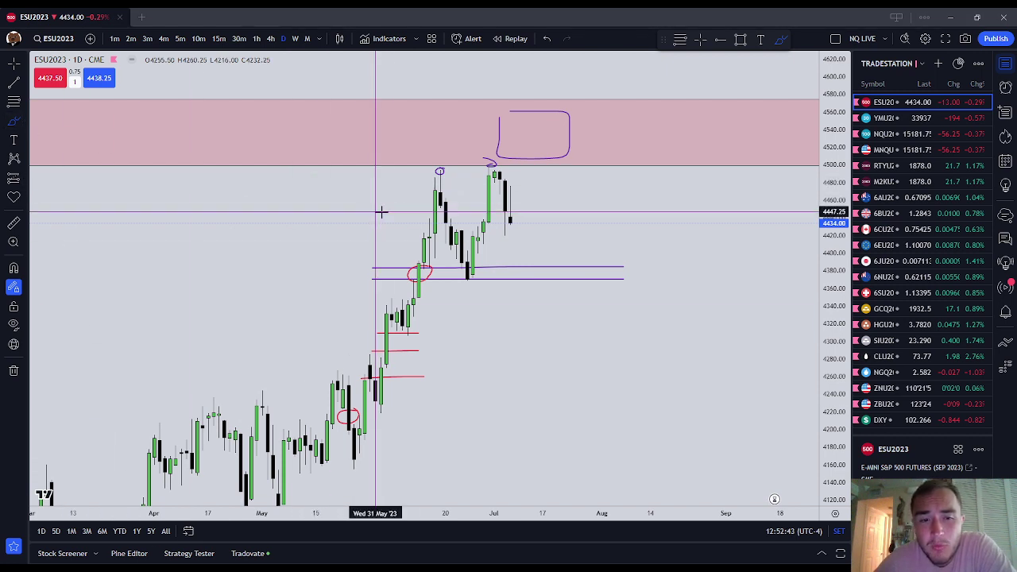
# - Brush a red line at about 4440, a loop around 4410 to 4440 and a rising path from the last candle, and delete them
pyautogui.moveTo(419, 223)
pyautogui.mouseDown()
pyautogui.moveTo(418, 240)
pyautogui.moveTo(552, 222)
pyautogui.moveTo(445, 220)
pyautogui.mouseUp()
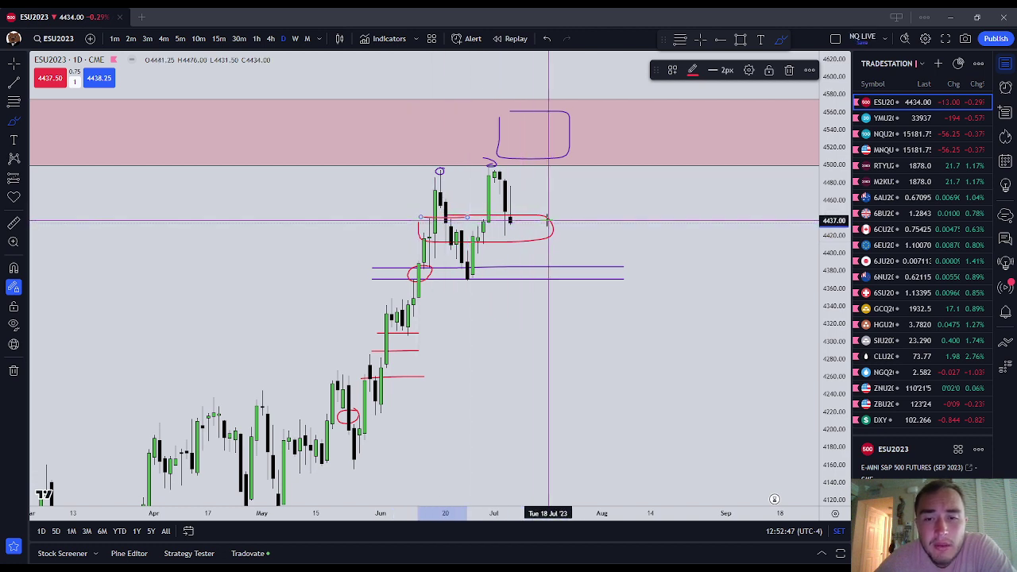
pyautogui.moveTo(511, 222)
pyautogui.mouseDown()
pyautogui.moveTo(523, 235)
pyautogui.moveTo(559, 177)
pyautogui.mouseUp()
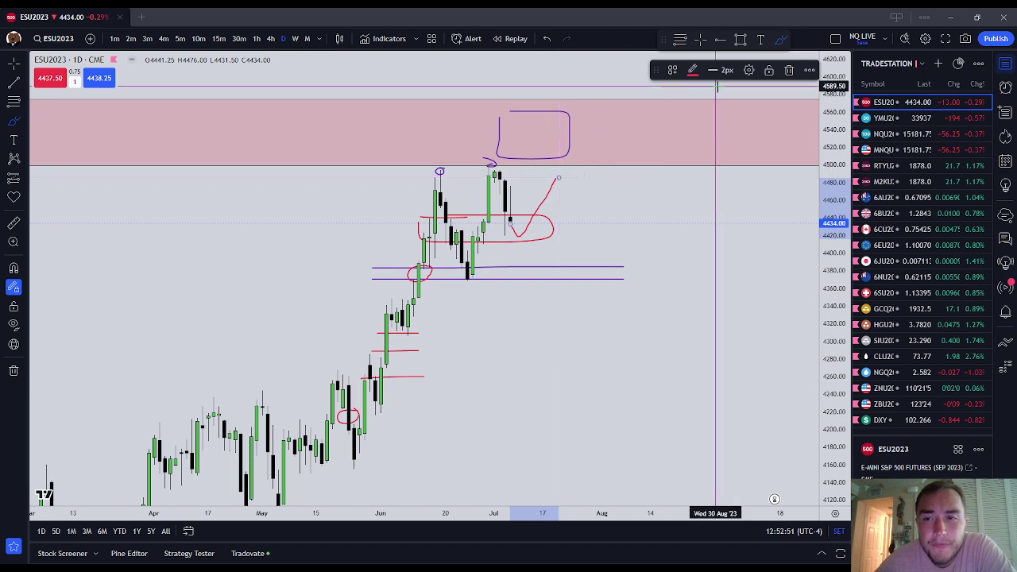
pyautogui.click(789, 71)
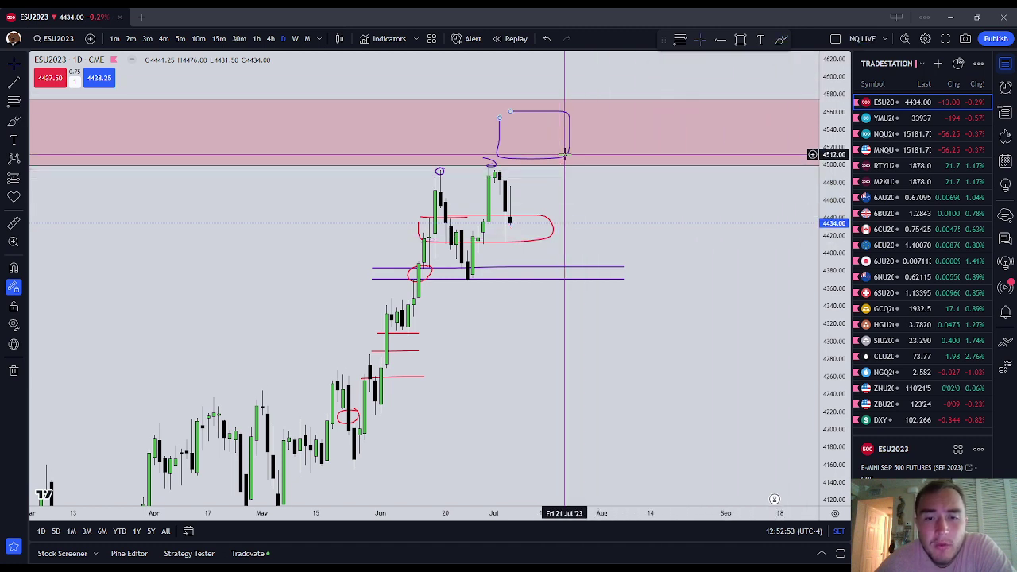
pyautogui.click(553, 228)
pyautogui.click(789, 71)
pyautogui.click(441, 219)
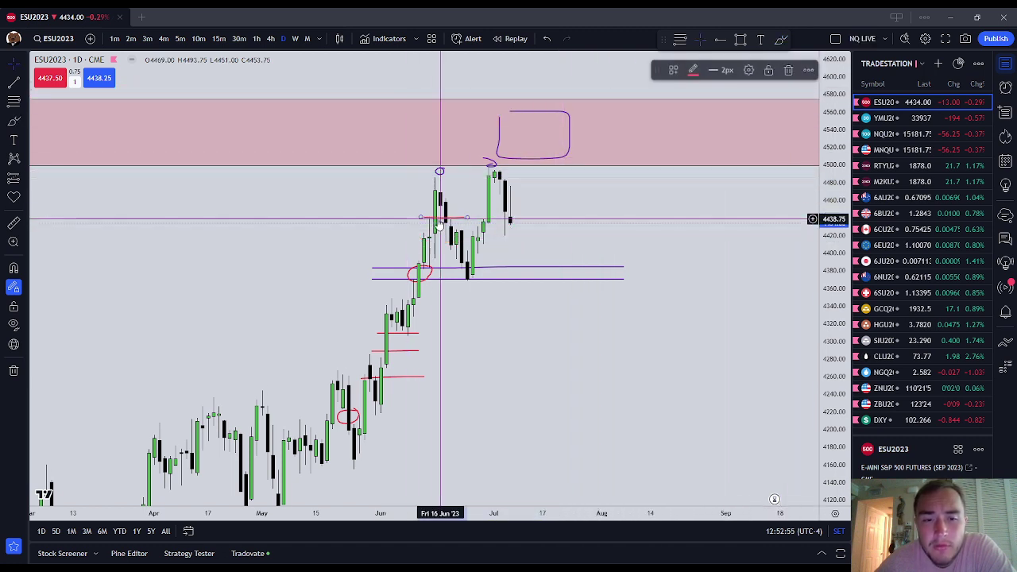
pyautogui.click(789, 71)
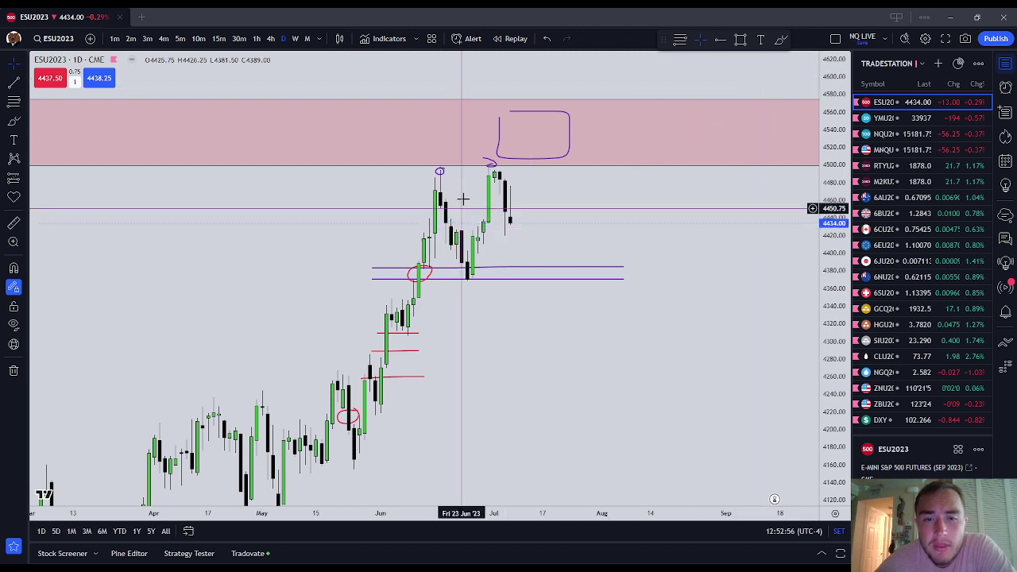
# - Delete the purple mark above the early-July high, the red late-May circle and the red line at about 4290
pyautogui.click(490, 163)
pyautogui.click(786, 72)
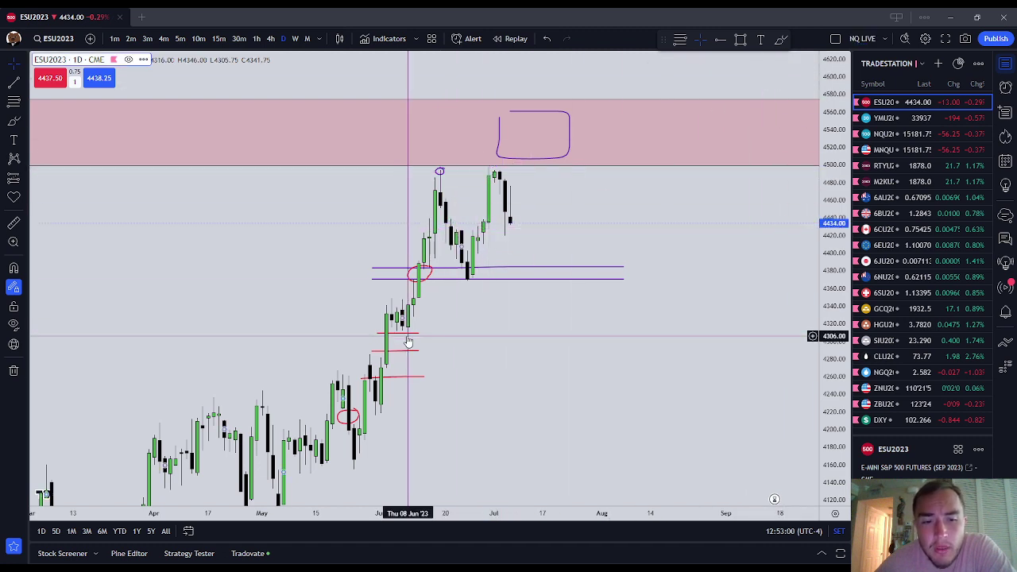
pyautogui.moveTo(419, 333); pyautogui.dragTo(399, 333)
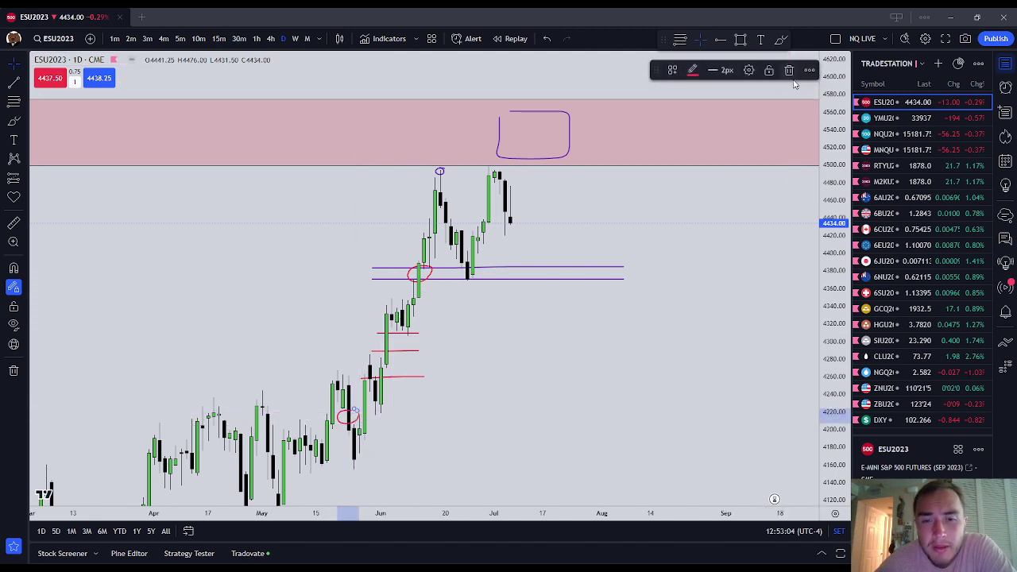
pyautogui.click(785, 72)
pyautogui.click(419, 350)
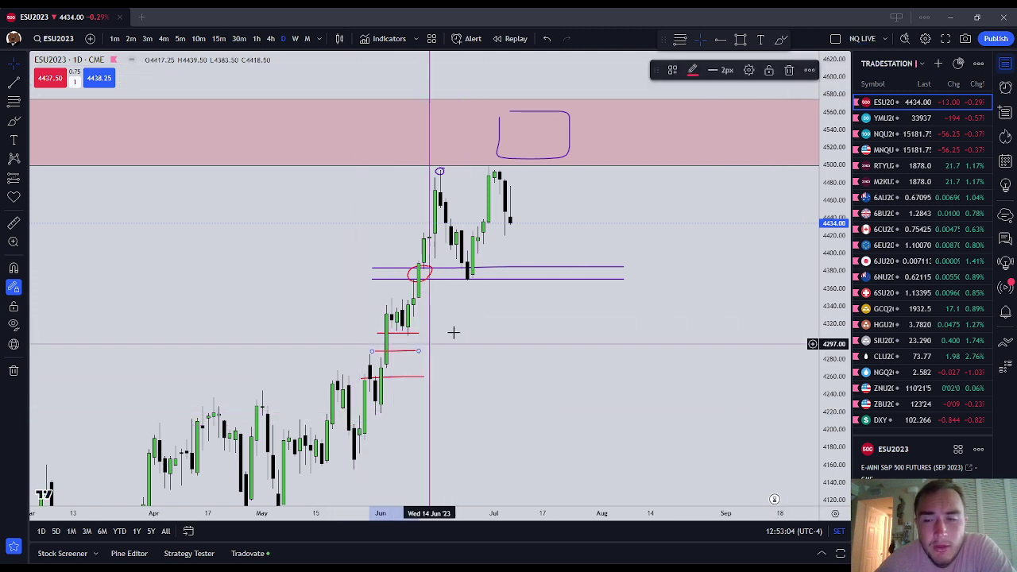
pyautogui.click(785, 71)
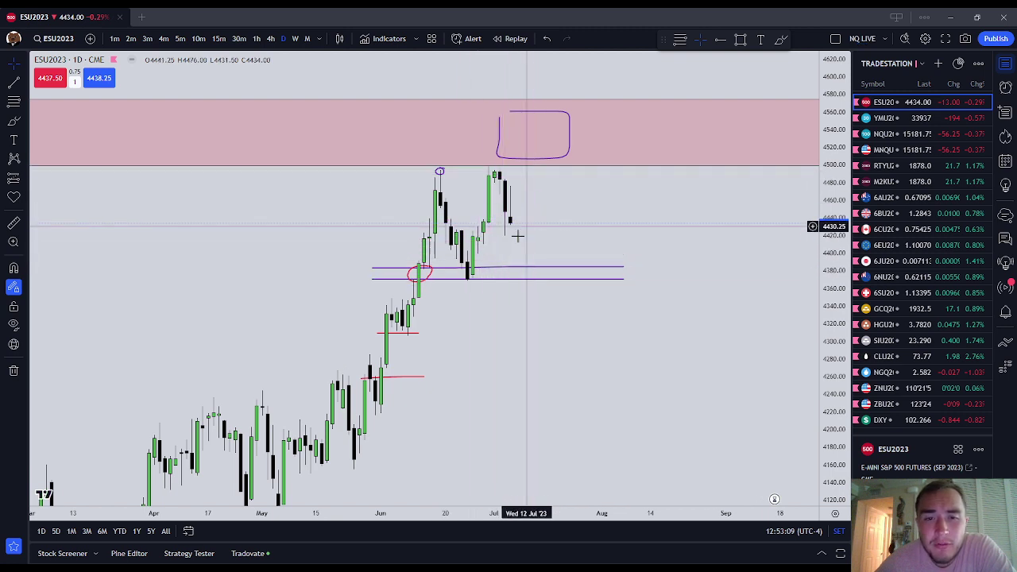
# - Delete the red circle on the two parallel lines and the red lines at about 4310 and 4260
pyautogui.click(434, 278)
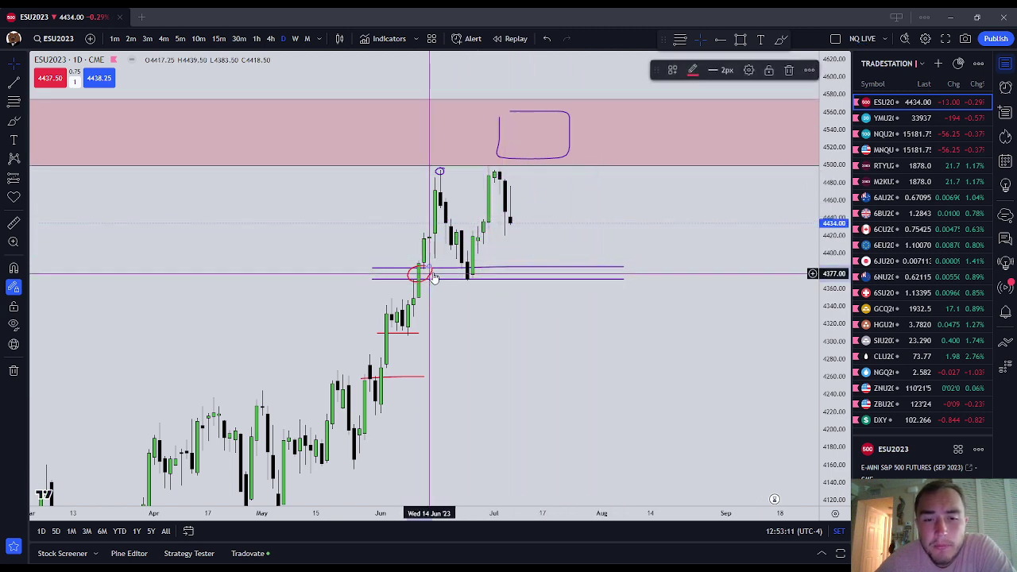
pyautogui.click(790, 70)
pyautogui.click(407, 333)
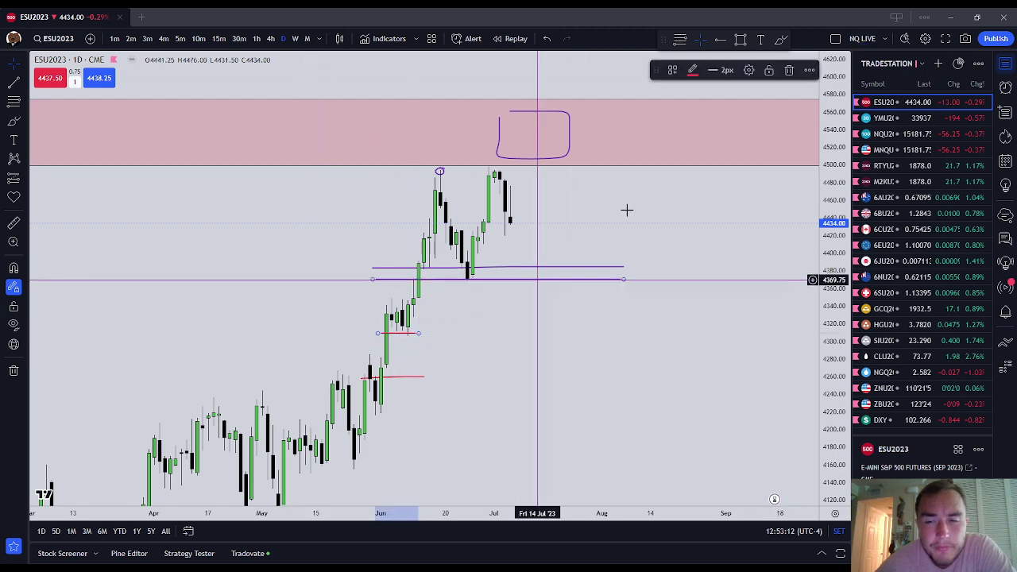
pyautogui.click(791, 70)
pyautogui.click(419, 377)
pyautogui.click(791, 71)
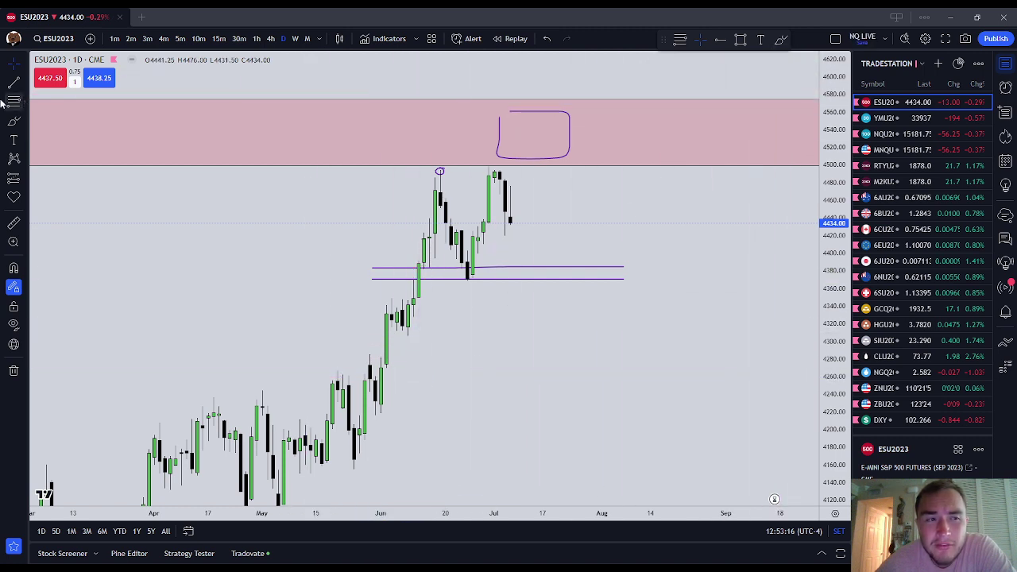
# - Brush a red loop around the 4420 to 4440 area from June to July, and delete it
pyautogui.click(15, 120)
pyautogui.moveTo(429, 221)
pyautogui.mouseDown()
pyautogui.moveTo(435, 236)
pyautogui.moveTo(456, 216)
pyautogui.moveTo(382, 217)
pyautogui.mouseUp()
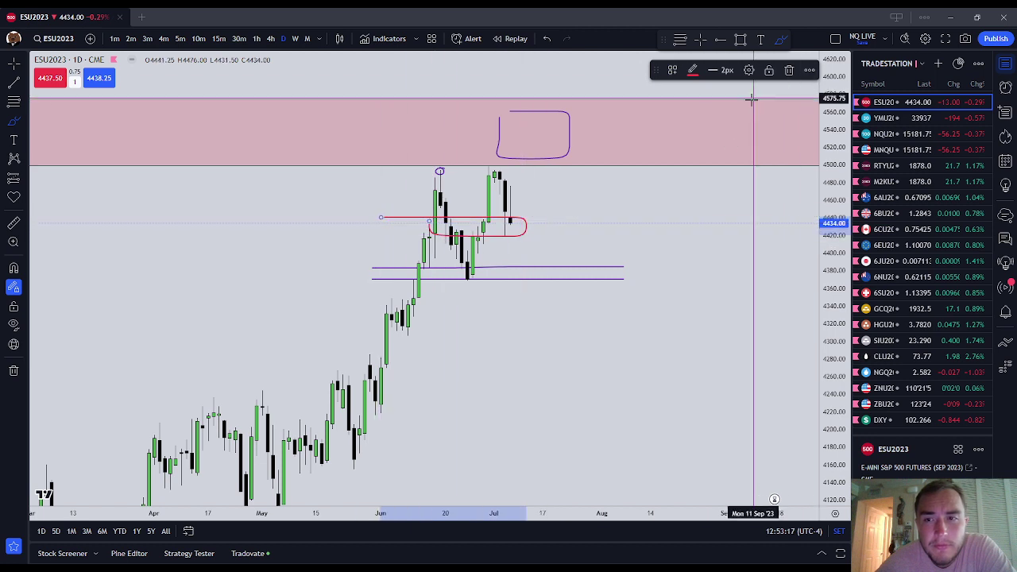
pyautogui.click(789, 71)
# - Brush a red loop below the two parallel lines and another just above 4500, and delete both
pyautogui.moveTo(430, 288)
pyautogui.mouseDown()
pyautogui.moveTo(516, 286)
pyautogui.moveTo(374, 279)
pyautogui.mouseUp()
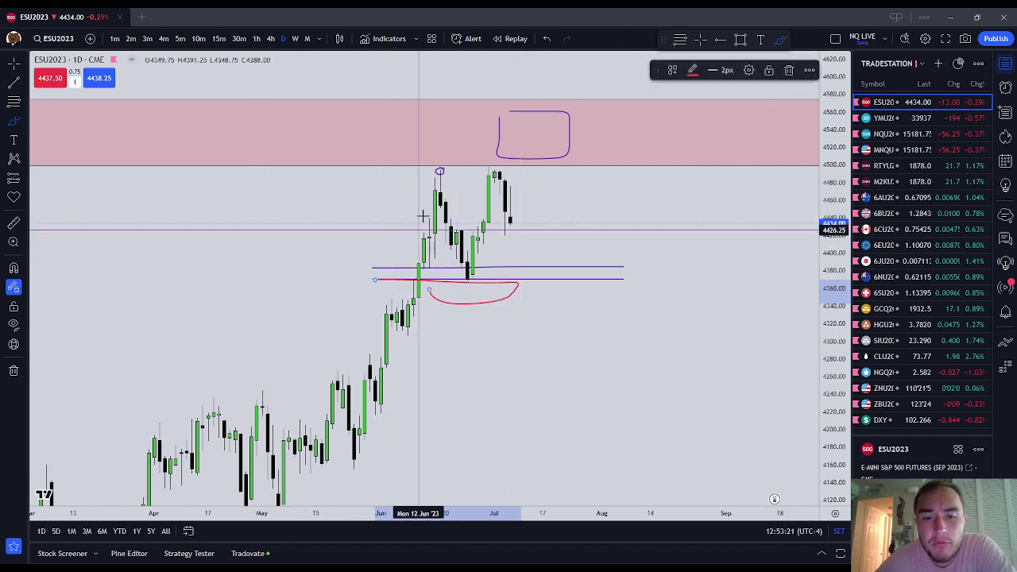
pyautogui.moveTo(435, 153)
pyautogui.mouseDown()
pyautogui.moveTo(445, 163)
pyautogui.moveTo(531, 162)
pyautogui.mouseUp()
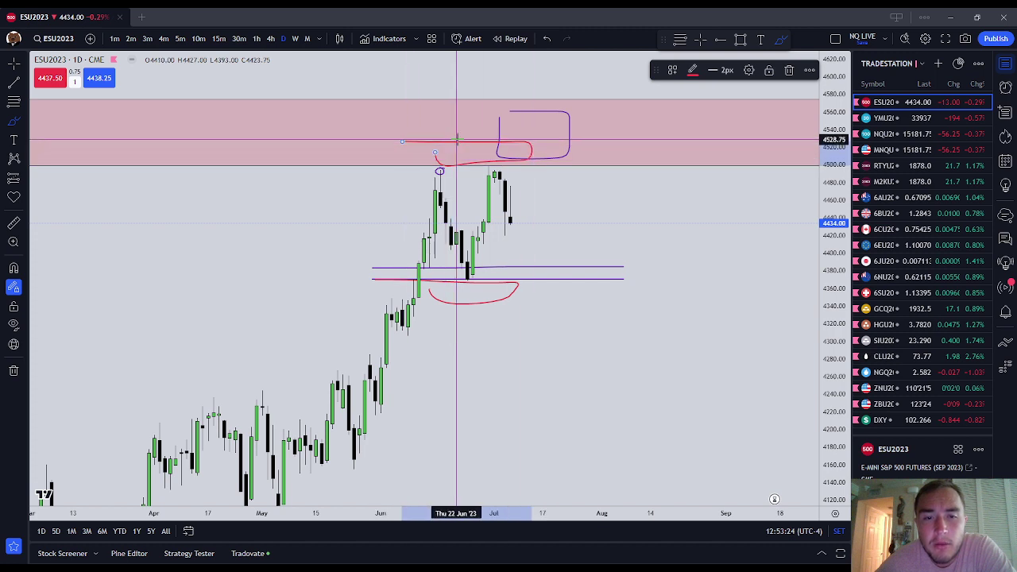
pyautogui.press('Delete')
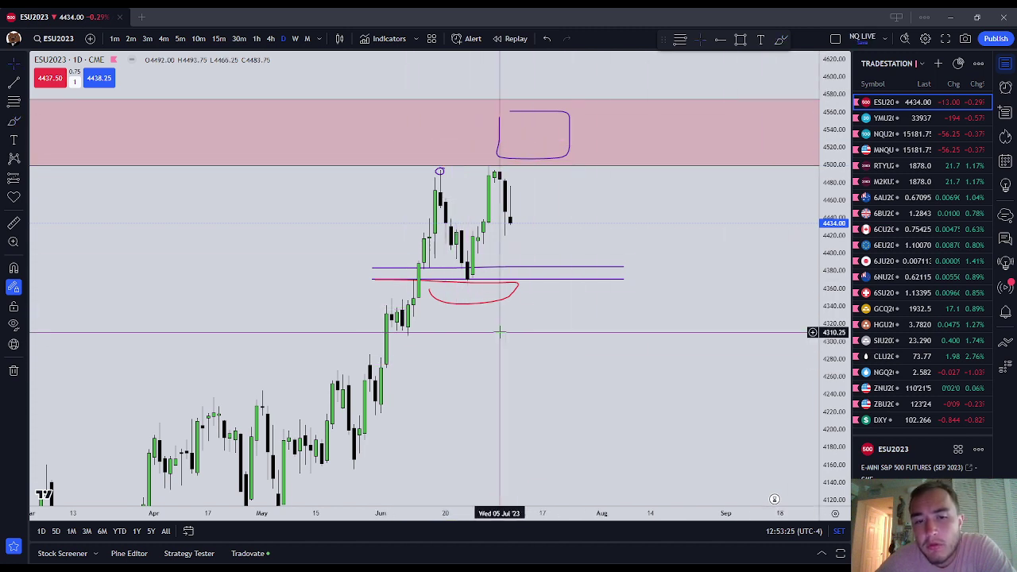
pyautogui.click(504, 299)
pyautogui.click(787, 81)
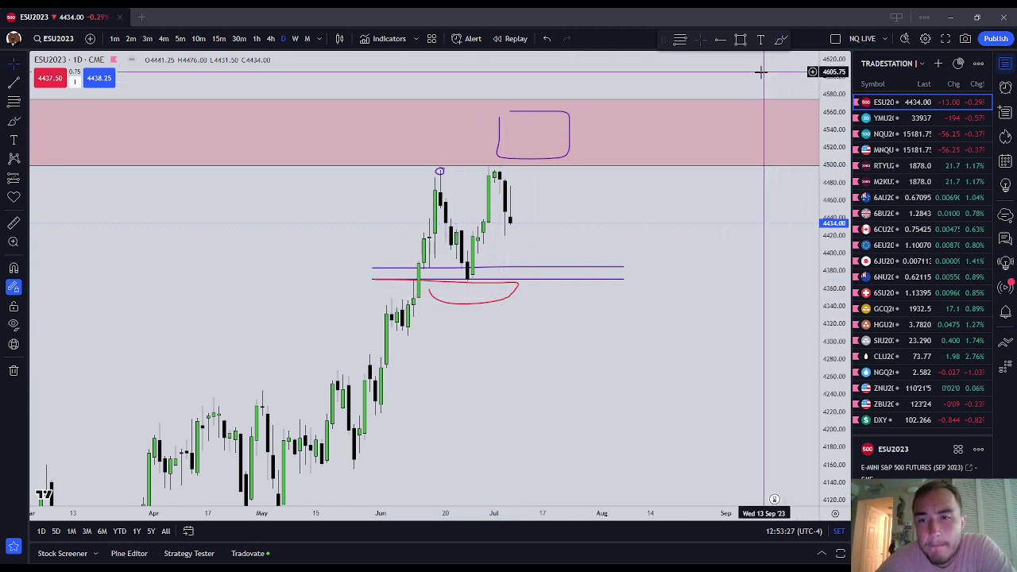
pyautogui.click(518, 287)
pyautogui.click(790, 70)
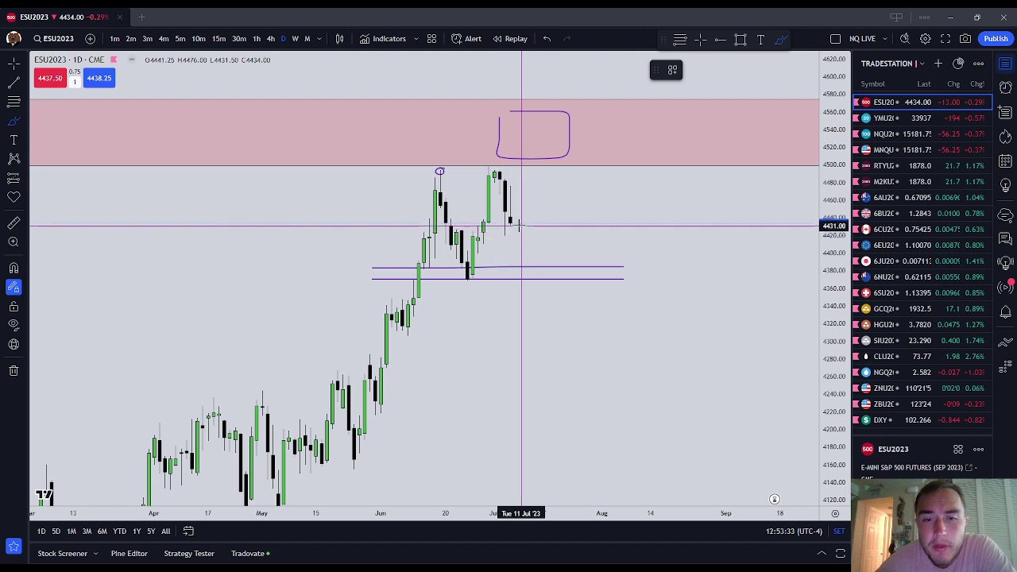
# - Brush a projected red path from the last candle up to the purple box and a dashed decline from it, and delete all strokes
pyautogui.moveTo(523, 227)
pyautogui.mouseDown()
pyautogui.moveTo(566, 149)
pyautogui.moveTo(597, 224)
pyautogui.mouseUp()
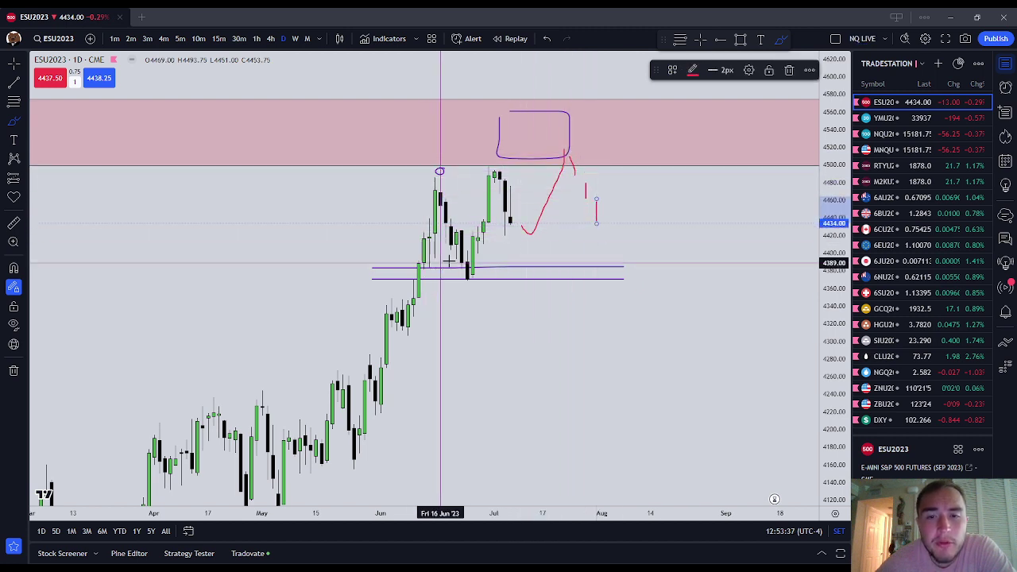
pyautogui.press('Delete')
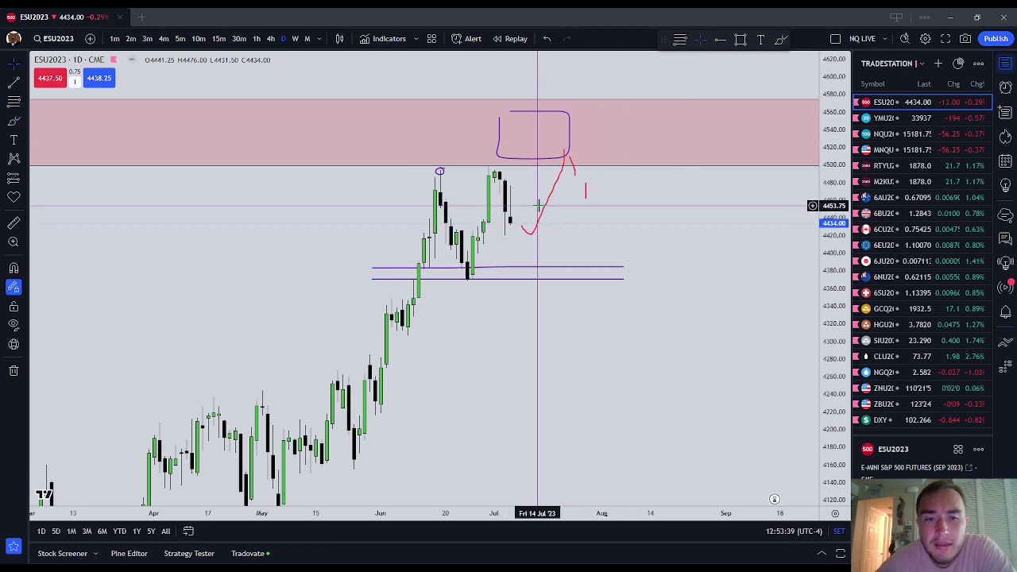
pyautogui.click(538, 205)
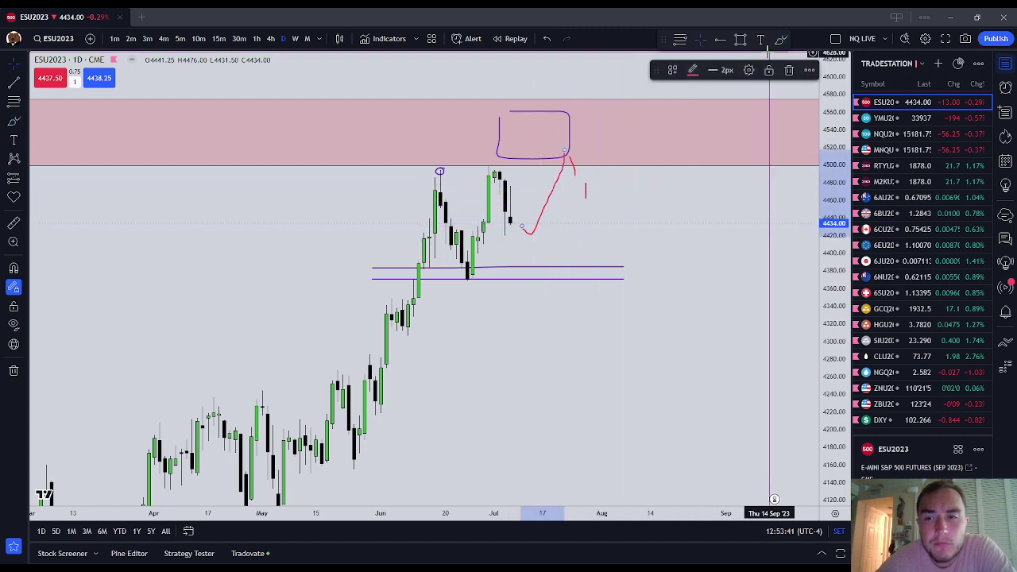
pyautogui.press('Delete')
pyautogui.click(574, 169)
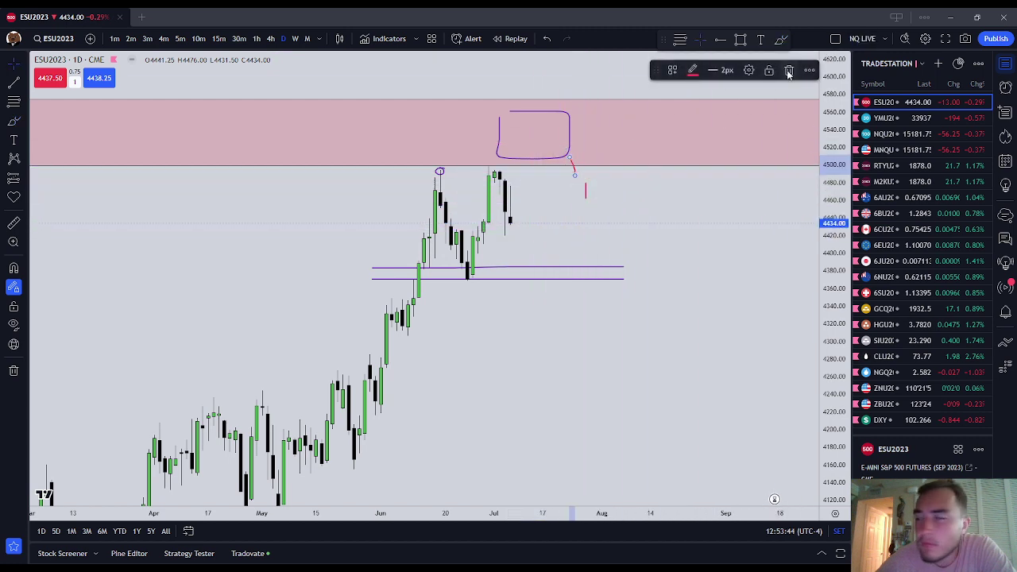
pyautogui.click(789, 73)
pyautogui.click(586, 191)
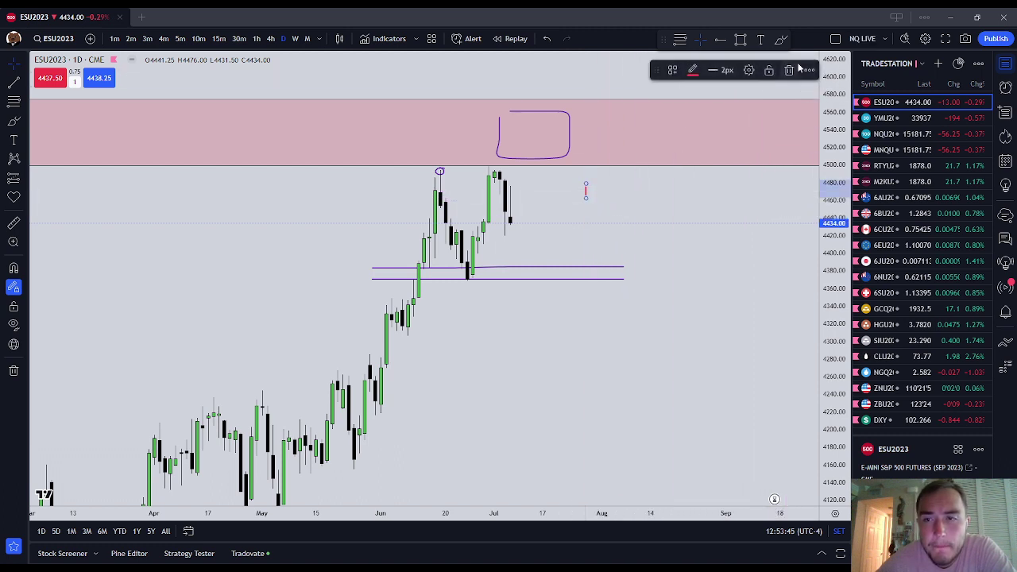
pyautogui.click(790, 70)
# - Delete the purple box drawn inside the Weekly Volume Imbalance zone
pyautogui.click(570, 120)
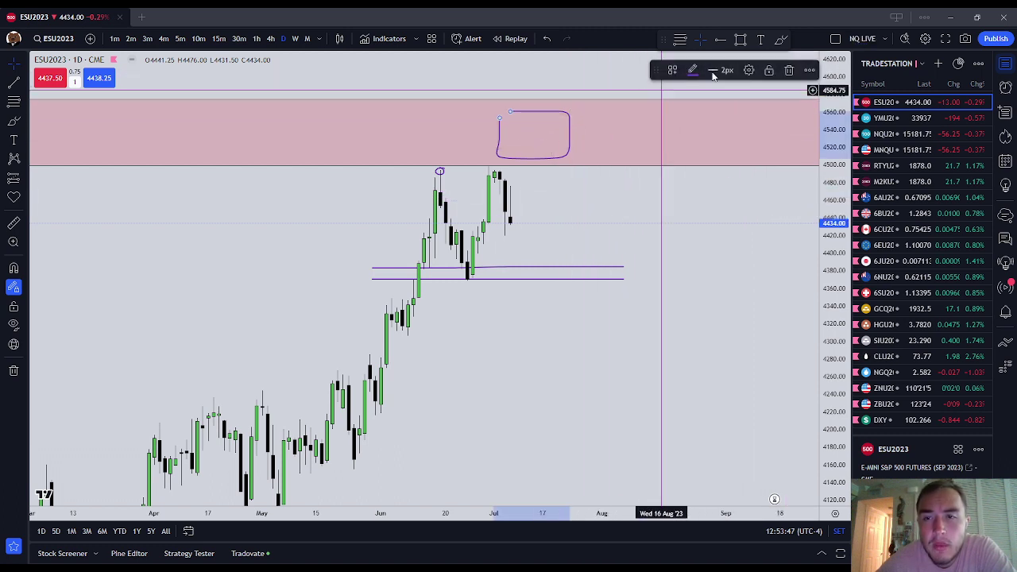
pyautogui.click(790, 70)
pyautogui.scroll(-2, 626, 206)
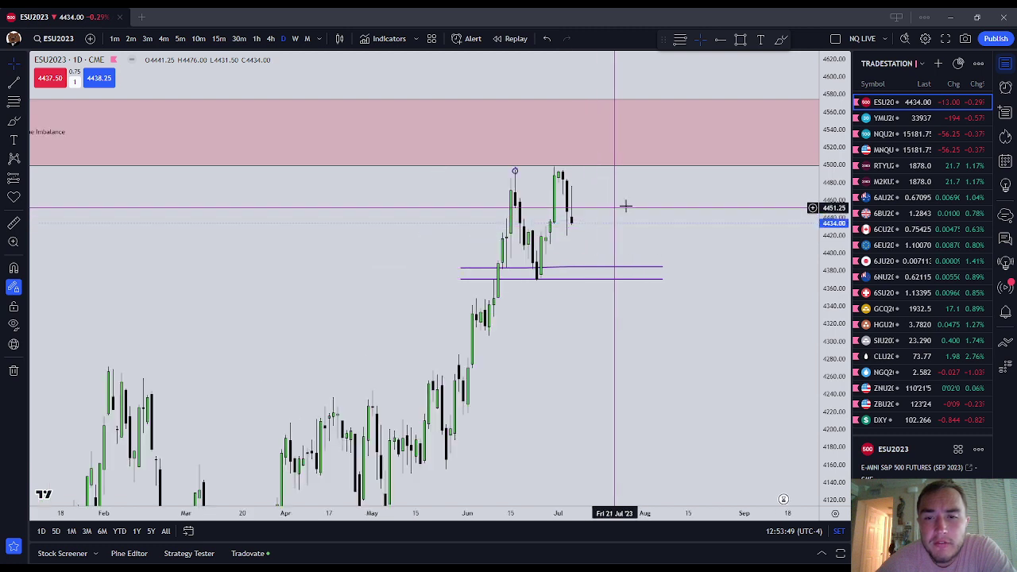
# - Open the NQU2023 chart on the weekly timeframe
pyautogui.click(886, 133)
pyautogui.click(295, 38)
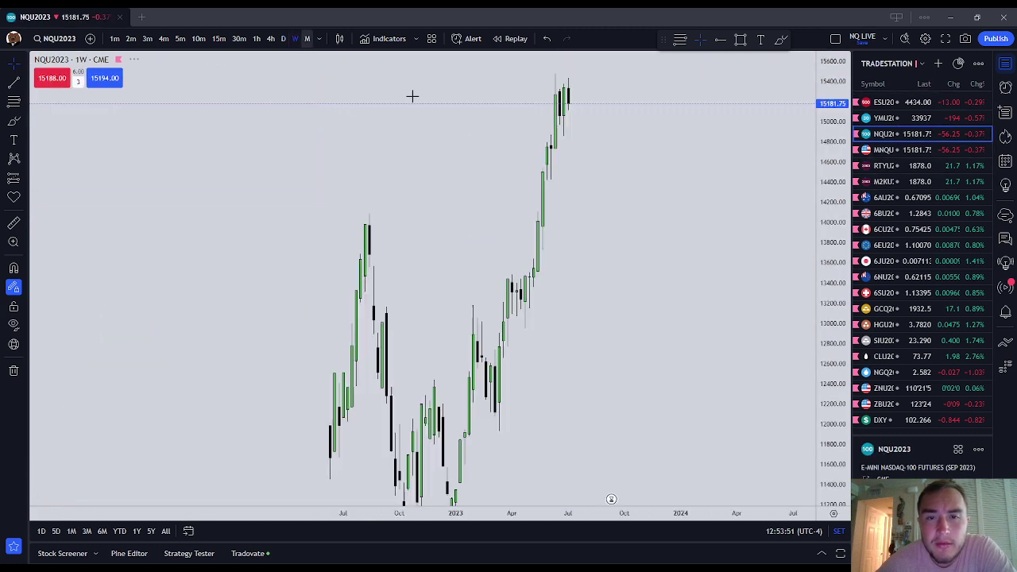
pyautogui.moveTo(667, 165); pyautogui.dragTo(697, 281)
pyautogui.scroll(1, 700, 286)
pyautogui.moveTo(823, 343); pyautogui.dragTo(822, 135)
pyautogui.scroll(2, 716, 194)
pyautogui.moveTo(634, 228); pyautogui.dragTo(632, 284)
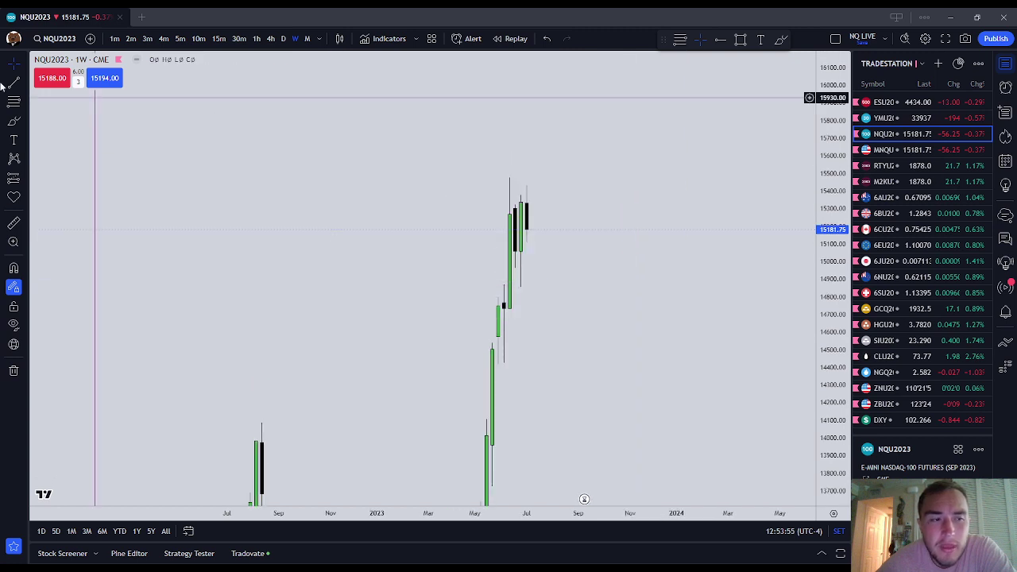
# - Brush a short red horizontal line at the latest weekly candle's close, at about 15180
pyautogui.click(13, 121)
pyautogui.moveTo(513, 229); pyautogui.dragTo(543, 229)
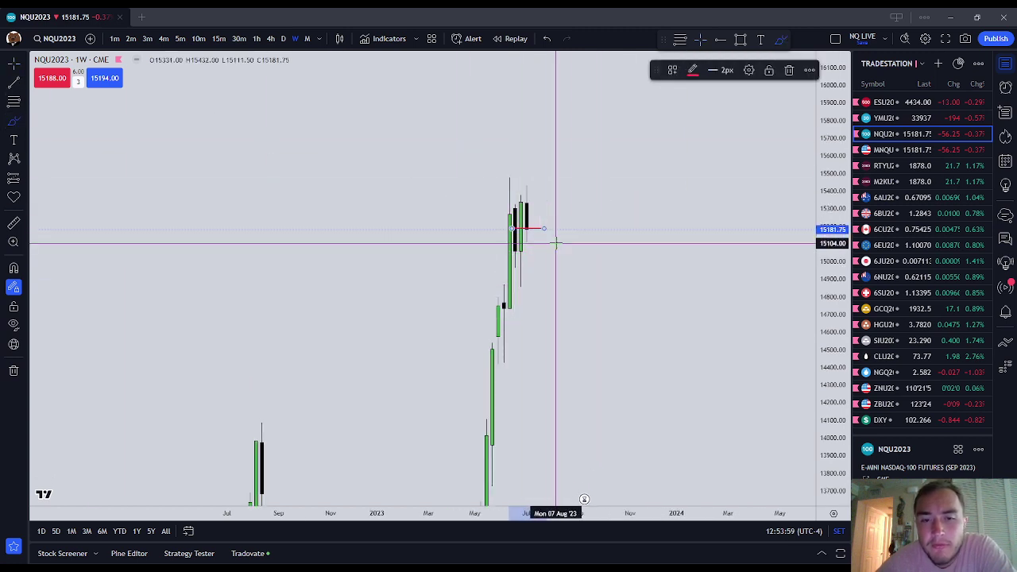
pyautogui.press('Escape')
pyautogui.moveTo(532, 228); pyautogui.dragTo(532, 232)
pyautogui.click(535, 233)
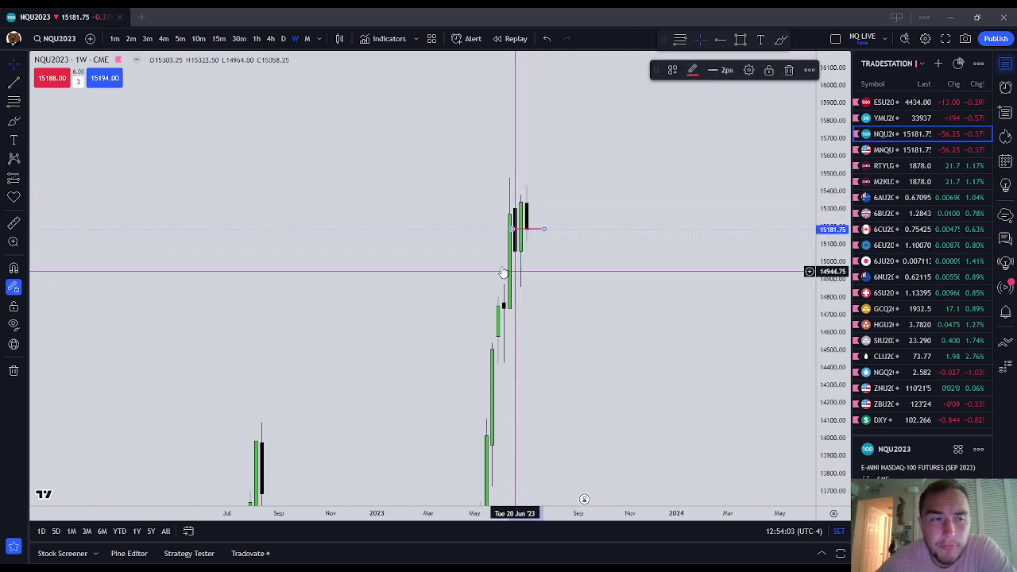
# - Turn on magnet mode and place a Fib retracement from the low to the high of the weekly candle before the latest one
pyautogui.click(12, 102)
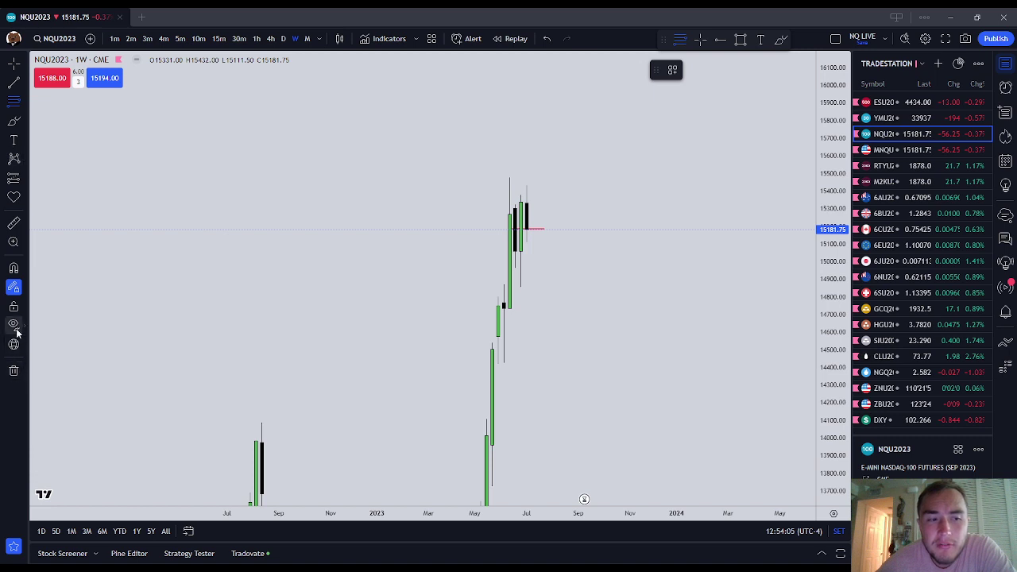
pyautogui.click(12, 269)
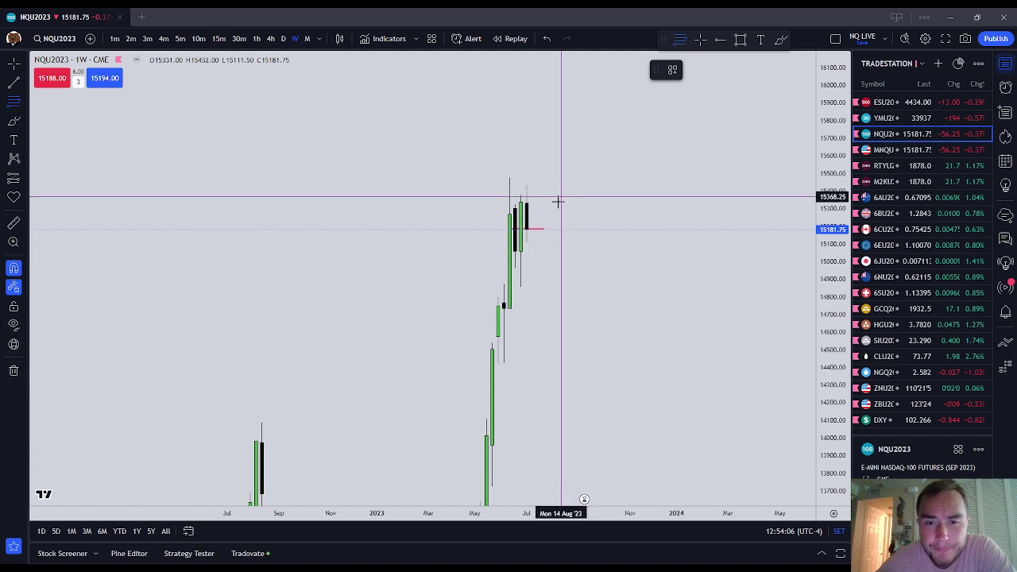
pyautogui.click(521, 287)
pyautogui.click(522, 195)
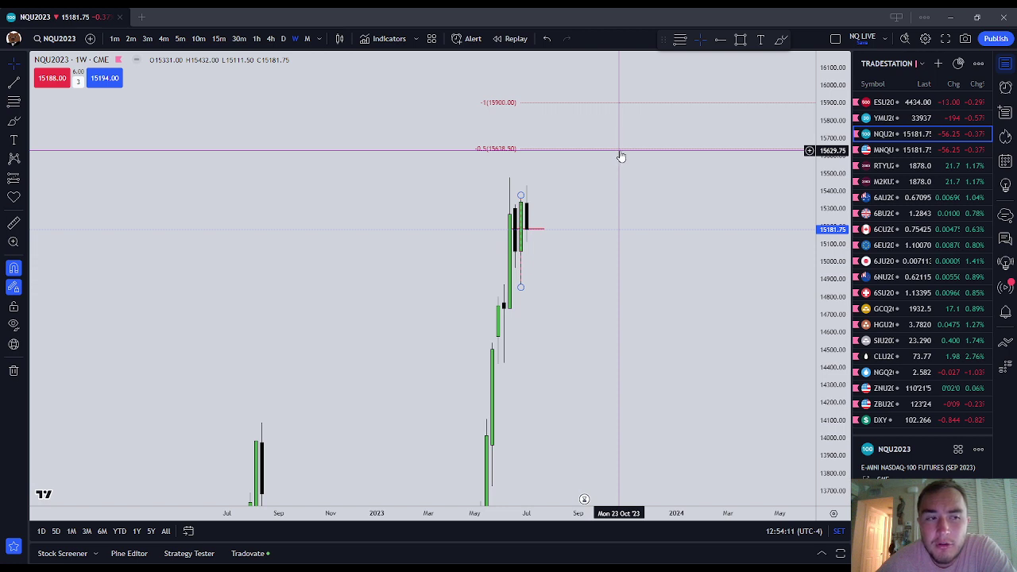
# - Brush a projected red path from the latest candle up to the -0.5 Fib level and back down, and underline its peak at that level
pyautogui.click(13, 124)
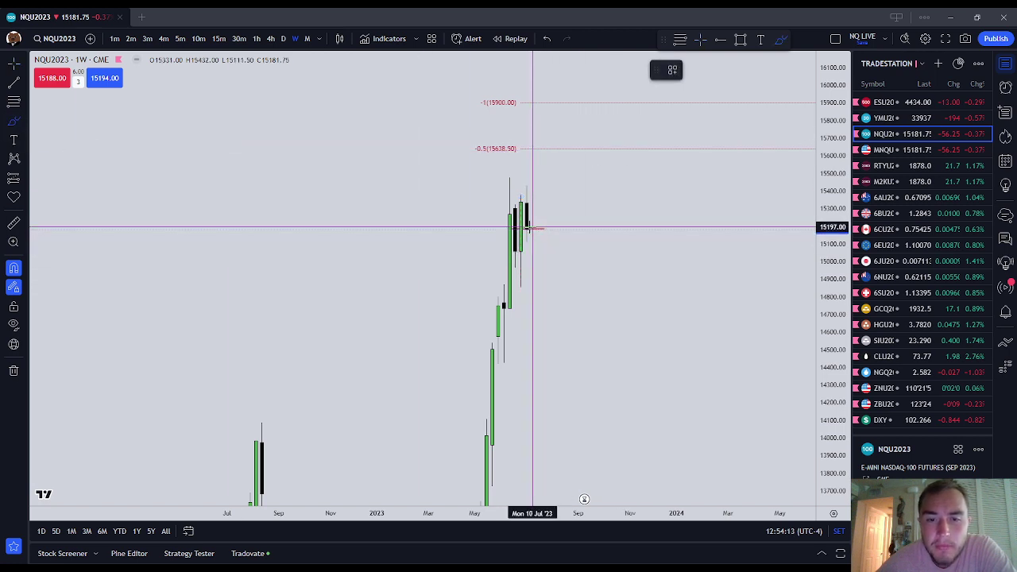
pyautogui.moveTo(543, 229)
pyautogui.mouseDown()
pyautogui.moveTo(580, 150)
pyautogui.moveTo(609, 231)
pyautogui.moveTo(618, 204)
pyautogui.mouseUp()
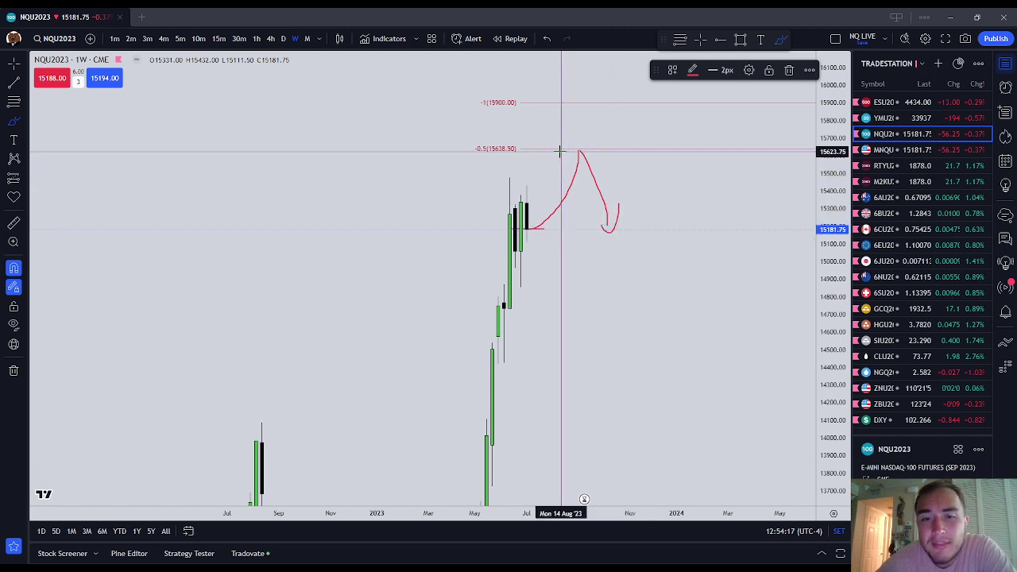
pyautogui.moveTo(562, 150); pyautogui.dragTo(607, 151)
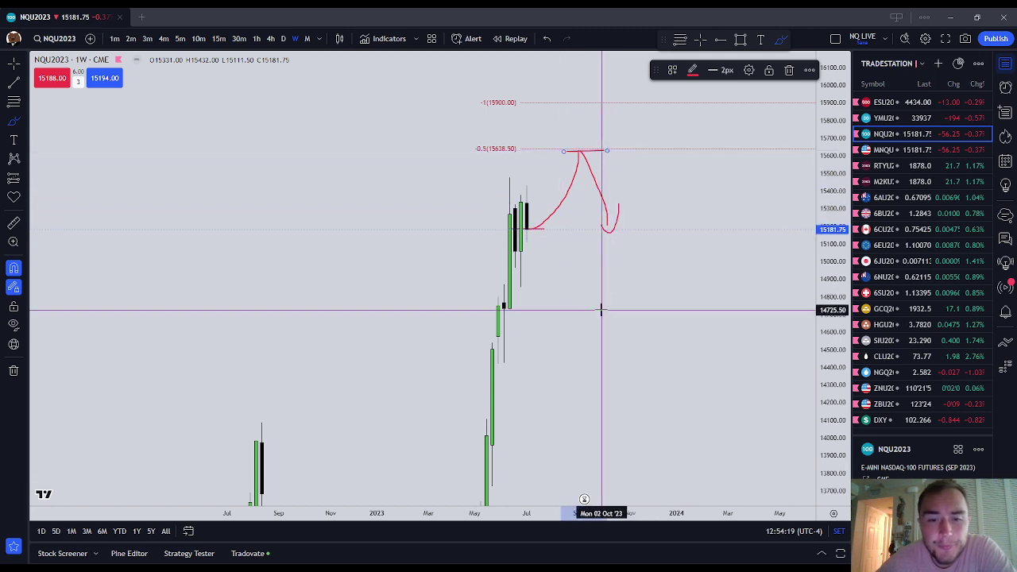
# - Switch the NQU2023 chart to the daily timeframe and bring the latest candles and projected path into view
pyautogui.click(284, 39)
pyautogui.press('Escape')
pyautogui.moveTo(715, 338); pyautogui.dragTo(575, 345)
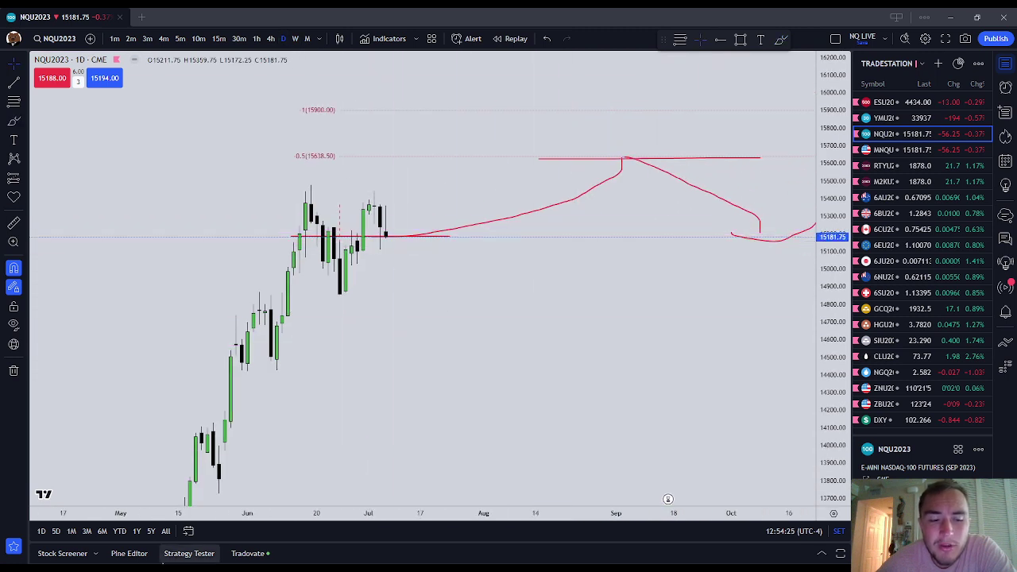
pyautogui.scroll(-3, 755, 357)
pyautogui.moveTo(754, 357); pyautogui.dragTo(693, 377)
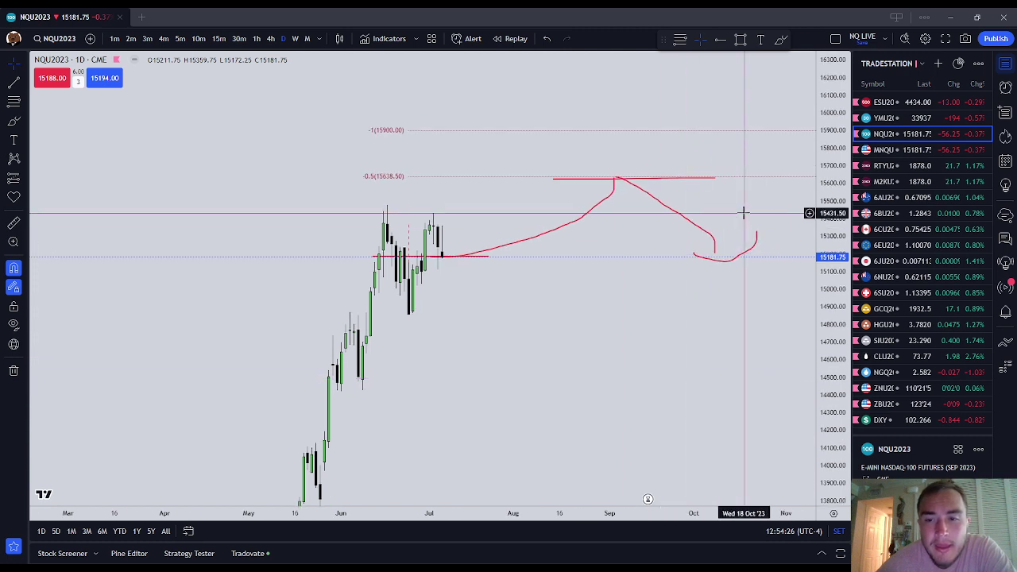
# - Delete the red brush strokes of the weekly projection, its peak underline and the line at the latest close, keeping the Fib retracement
pyautogui.click(688, 222)
pyautogui.click(788, 70)
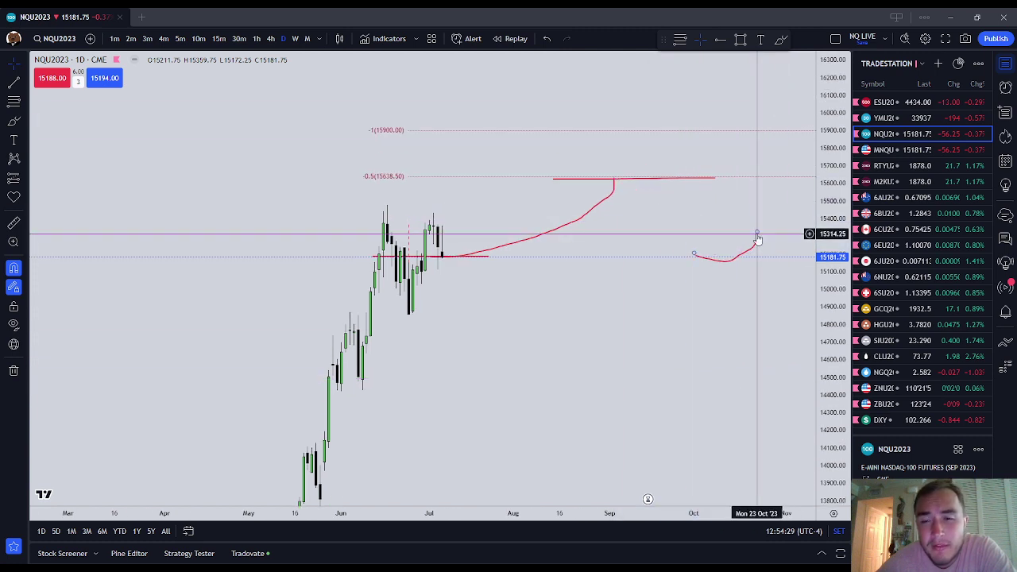
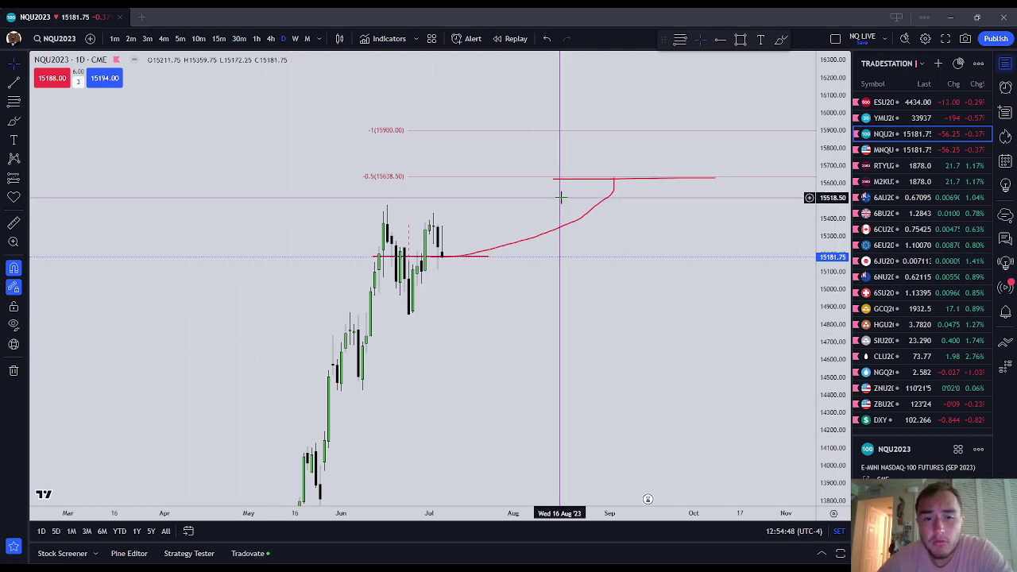
pyautogui.click(586, 216)
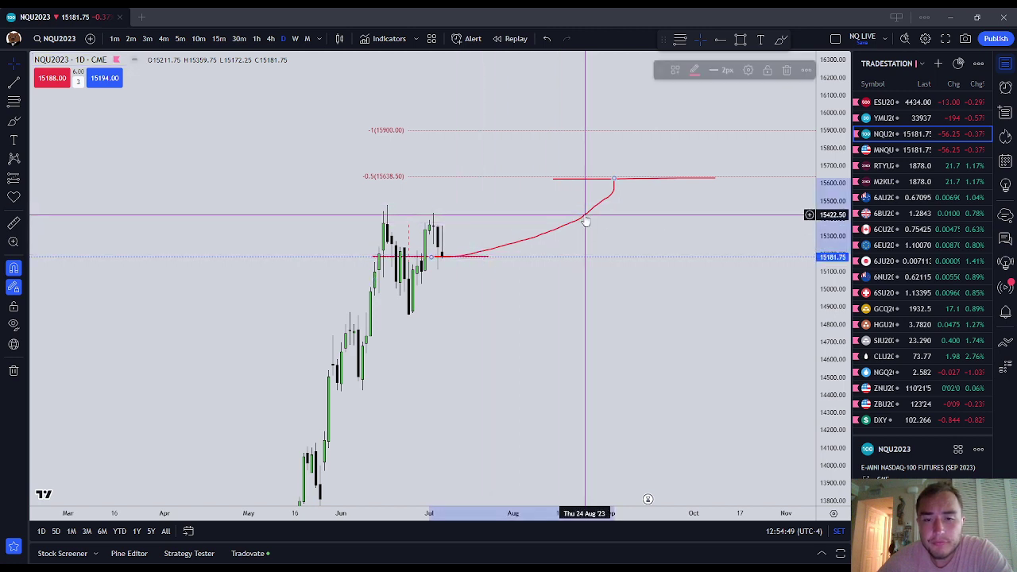
pyautogui.click(789, 70)
pyautogui.click(663, 178)
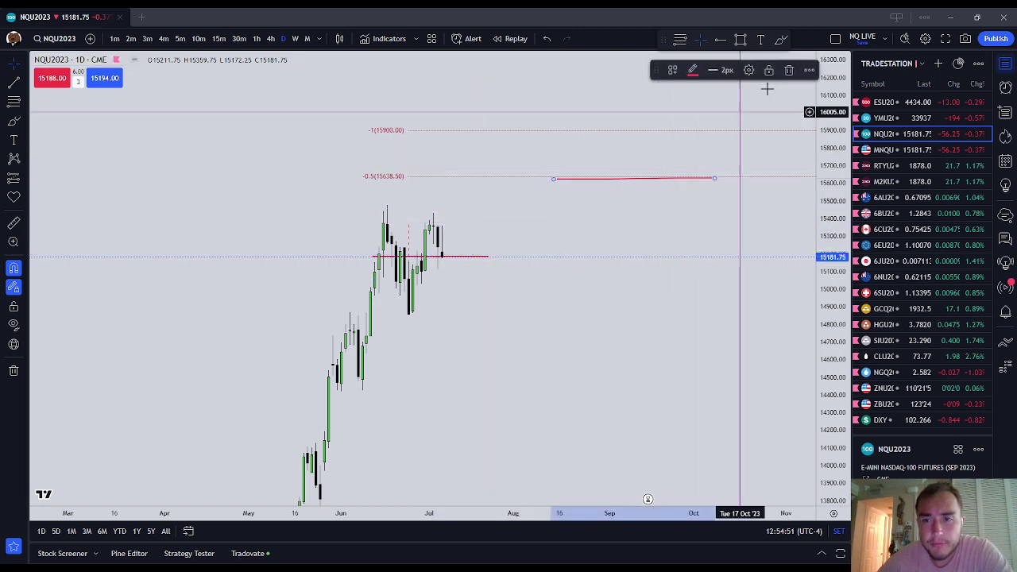
pyautogui.click(790, 70)
pyautogui.click(492, 257)
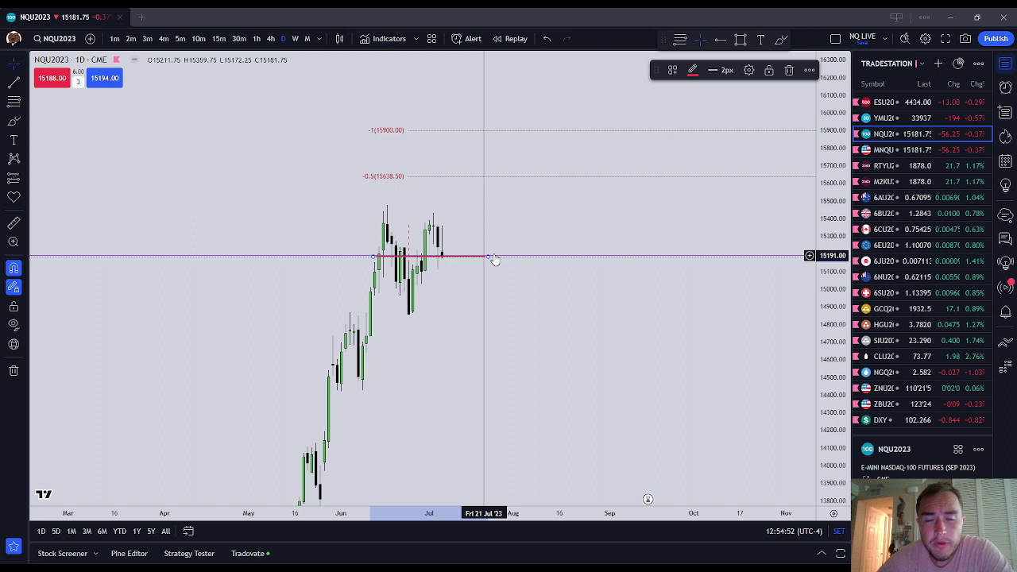
pyautogui.click(790, 70)
pyautogui.rightClick(657, 278)
pyautogui.click(690, 288)
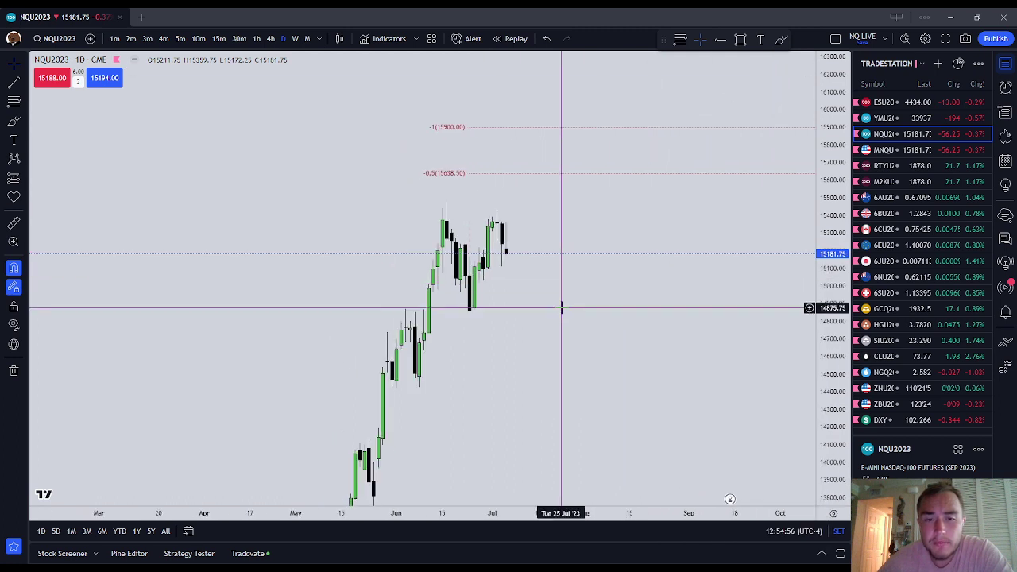
# - Turn off magnet mode and brush two short red horizontal lines at about 15306 and 15200 across the early July candles
pyautogui.moveTo(562, 308); pyautogui.dragTo(740, 327)
pyautogui.moveTo(826, 373); pyautogui.dragTo(827, 197)
pyautogui.scroll(-4, 737, 273)
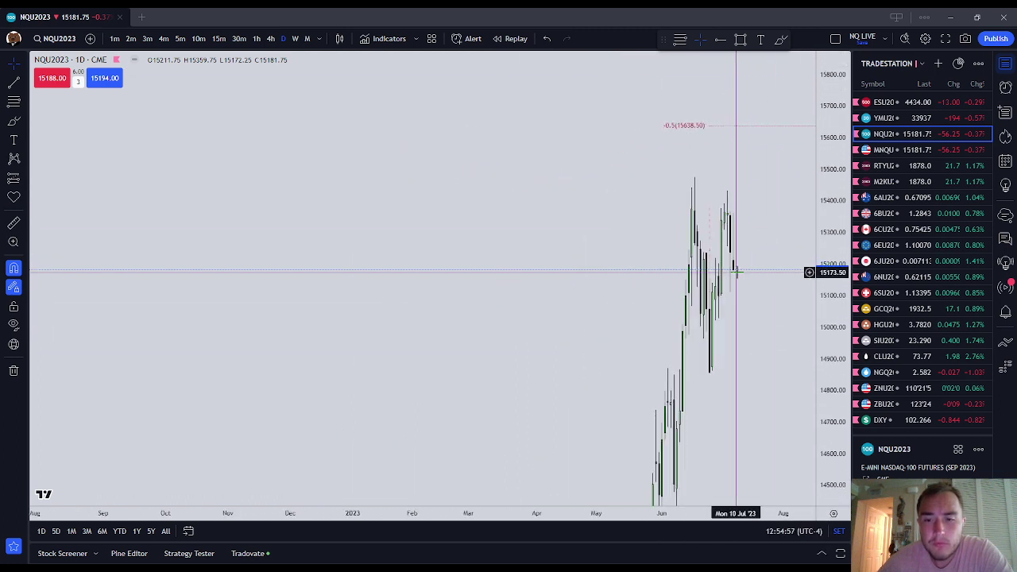
pyautogui.scroll(6, 736, 272)
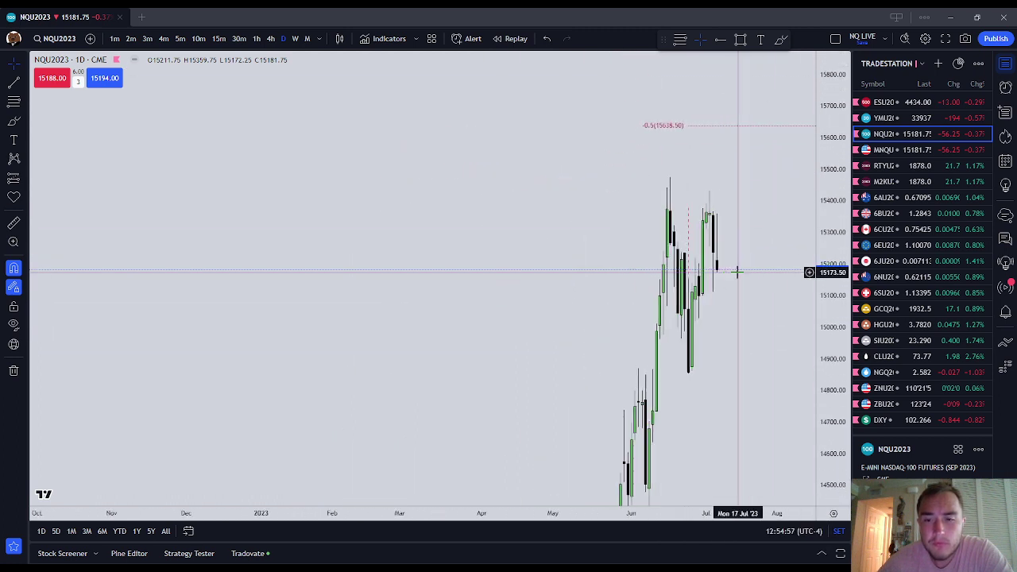
pyautogui.click(14, 120)
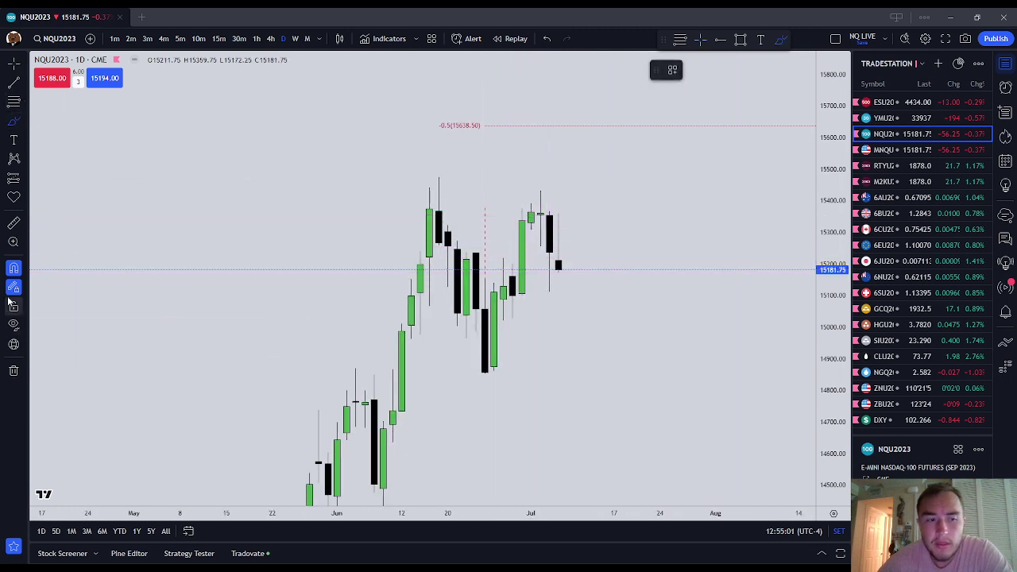
pyautogui.moveTo(506, 231); pyautogui.dragTo(559, 231)
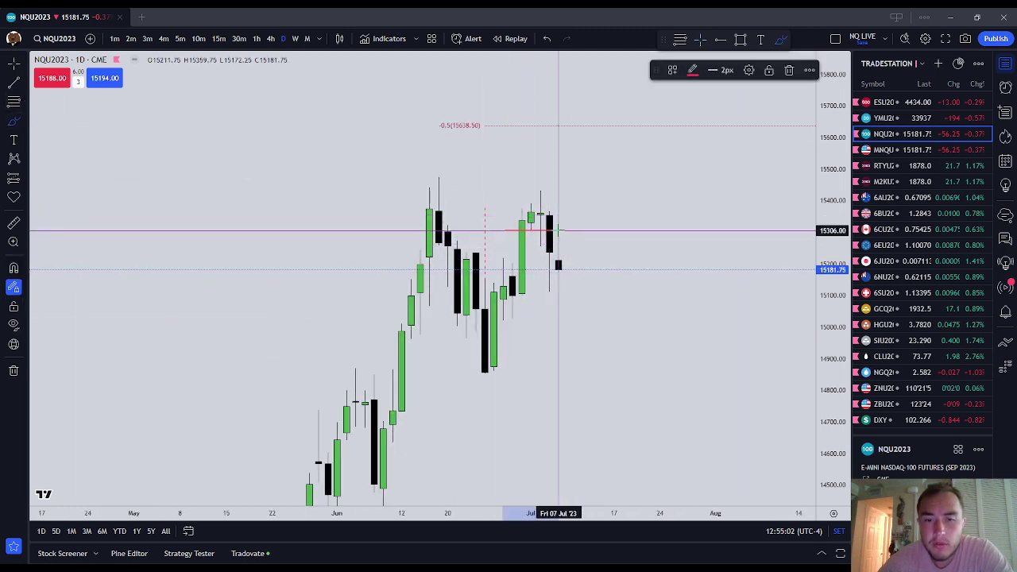
pyautogui.moveTo(505, 263)
pyautogui.mouseDown()
pyautogui.moveTo(559, 263)
pyautogui.moveTo(566, 296)
pyautogui.moveTo(577, 271)
pyautogui.mouseUp()
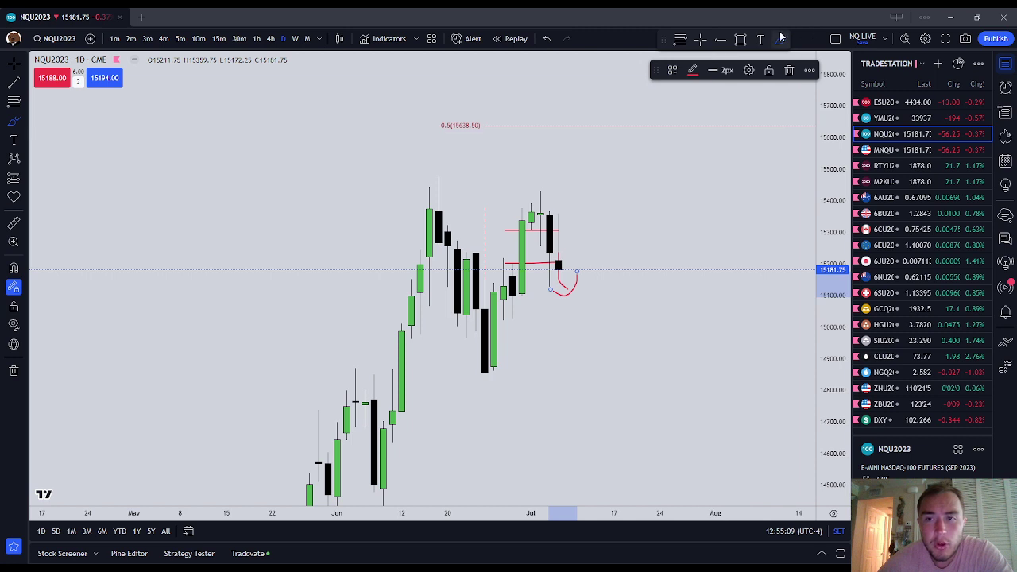
# - Brush a projected red path retesting the line at about 15200 from below and turning down, and erase the whole projection
pyautogui.moveTo(570, 304)
pyautogui.mouseDown()
pyautogui.moveTo(613, 257)
pyautogui.moveTo(642, 261)
pyautogui.moveTo(633, 306)
pyautogui.mouseUp()
pyautogui.moveTo(615, 309)
pyautogui.mouseDown()
pyautogui.moveTo(636, 320)
pyautogui.moveTo(651, 293)
pyautogui.mouseUp()
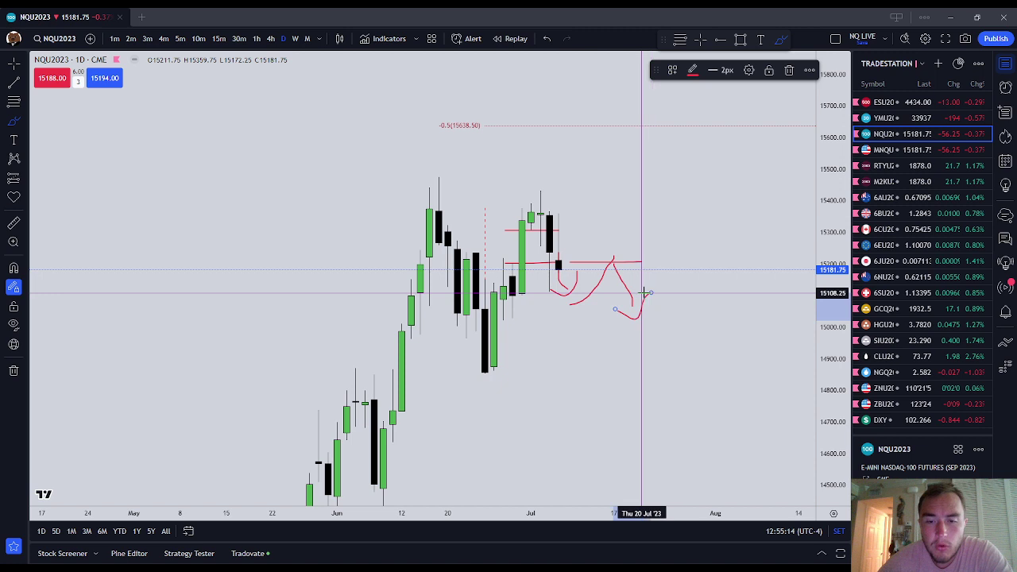
pyautogui.click(788, 69)
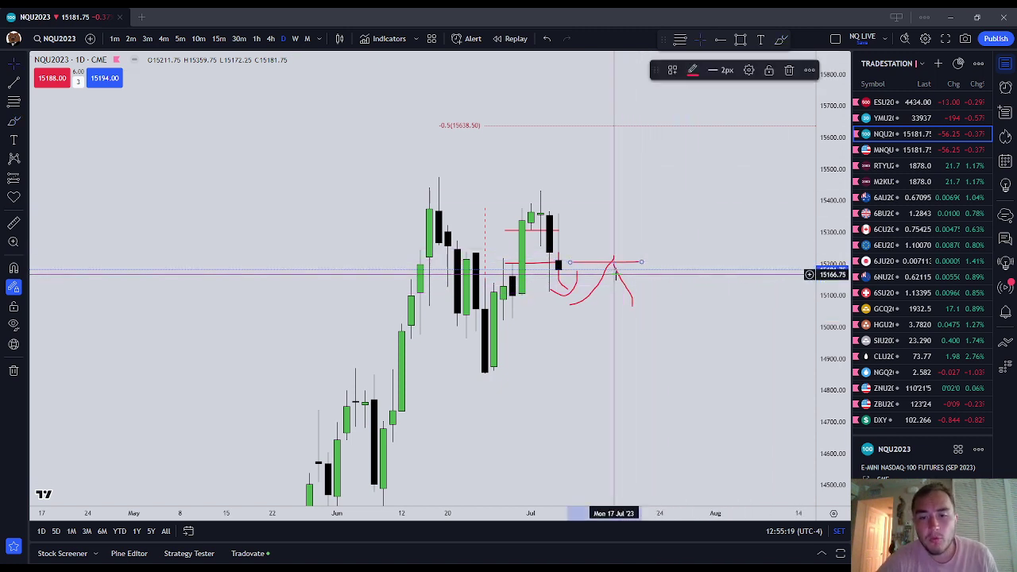
pyautogui.click(608, 279)
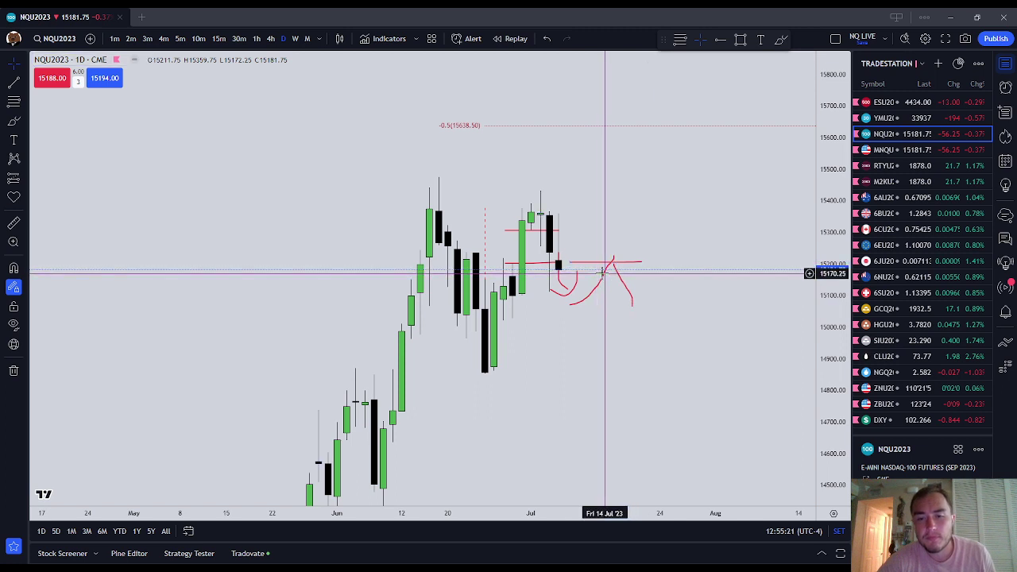
pyautogui.click(602, 274)
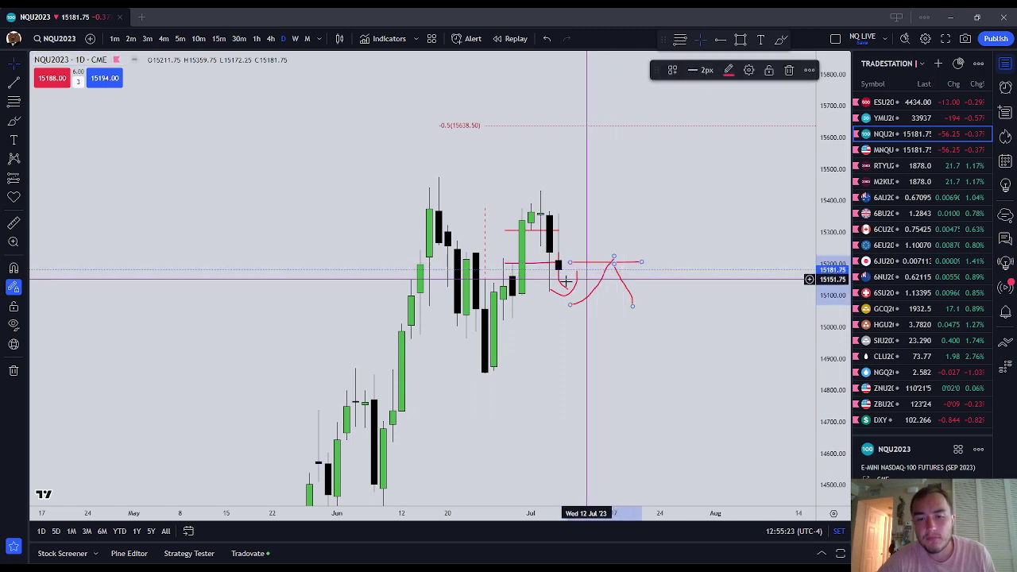
pyautogui.press('Delete')
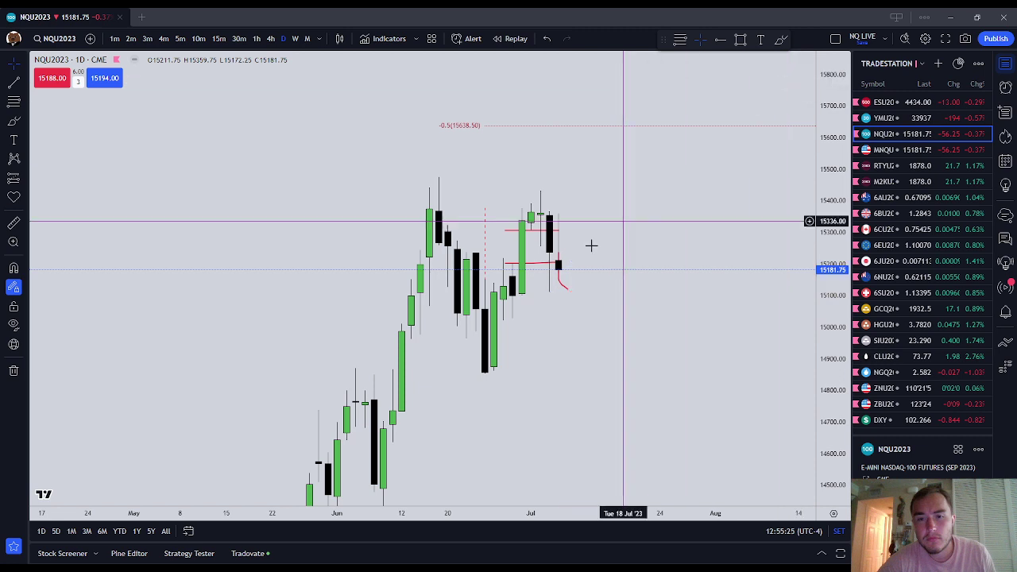
pyautogui.click(788, 70)
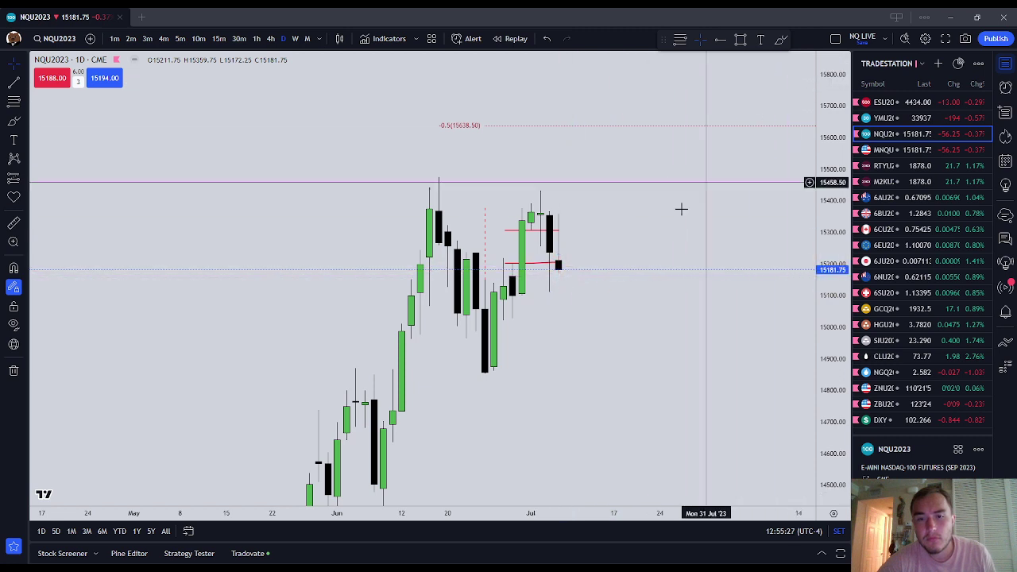
# - Brush a red zigzag arrow from the latest candle up towards the -0.5 Fib level, and erase it with its arrowhead
pyautogui.click(14, 121)
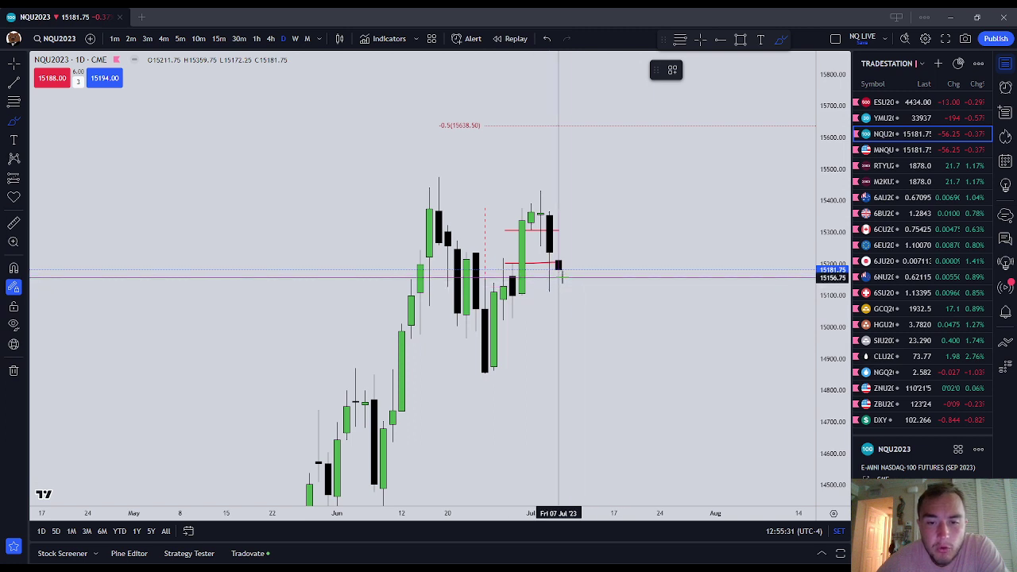
pyautogui.moveTo(559, 277)
pyautogui.mouseDown()
pyautogui.moveTo(609, 205)
pyautogui.moveTo(629, 230)
pyautogui.moveTo(686, 136)
pyautogui.moveTo(688, 159)
pyautogui.mouseUp()
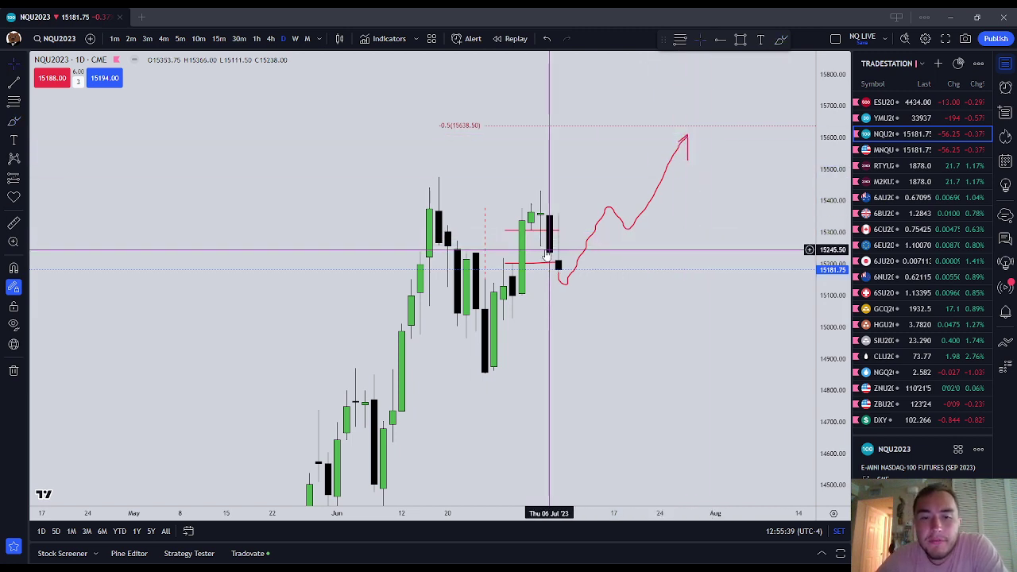
pyautogui.click(630, 218)
pyautogui.click(791, 70)
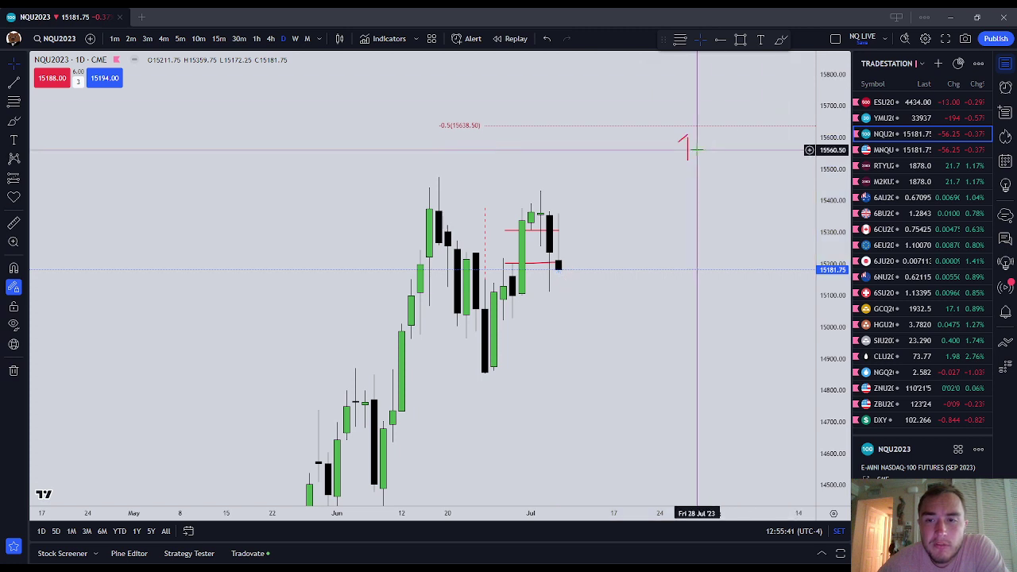
pyautogui.click(688, 139)
pyautogui.click(790, 70)
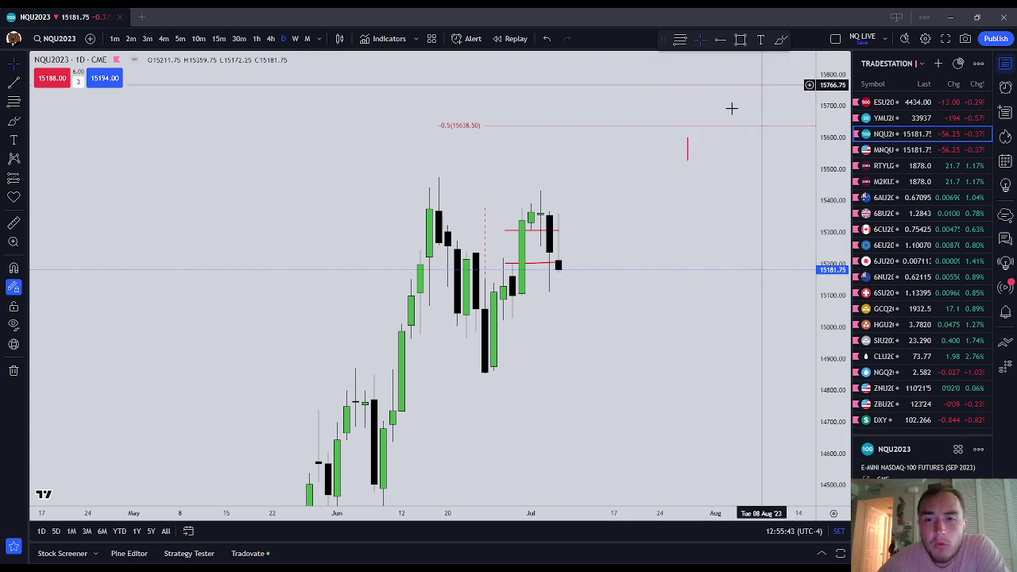
pyautogui.click(688, 151)
pyautogui.click(789, 70)
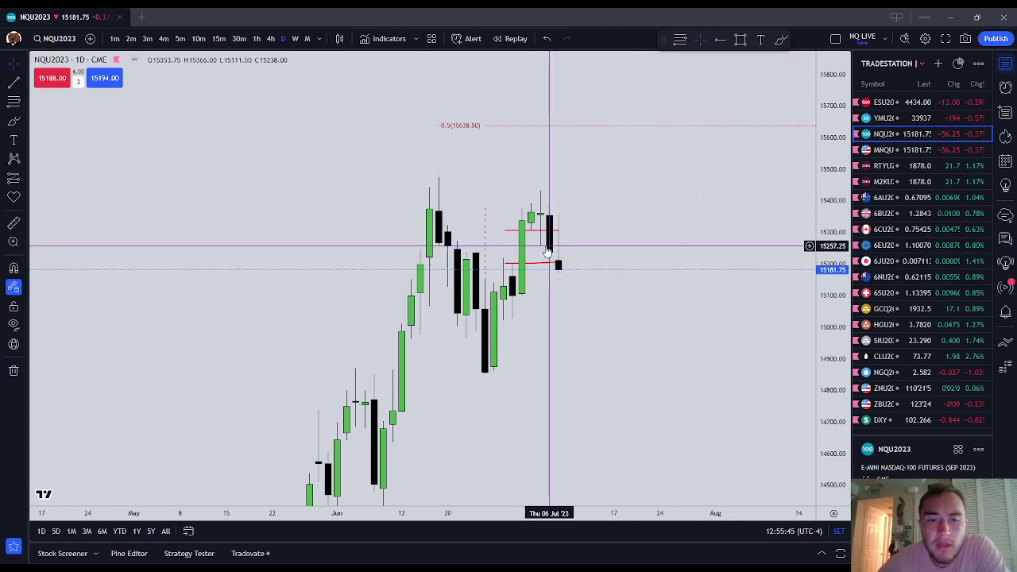
# - Brush a red D-shaped outline between the two short horizontal lines, around the early July green candle
pyautogui.click(25, 104)
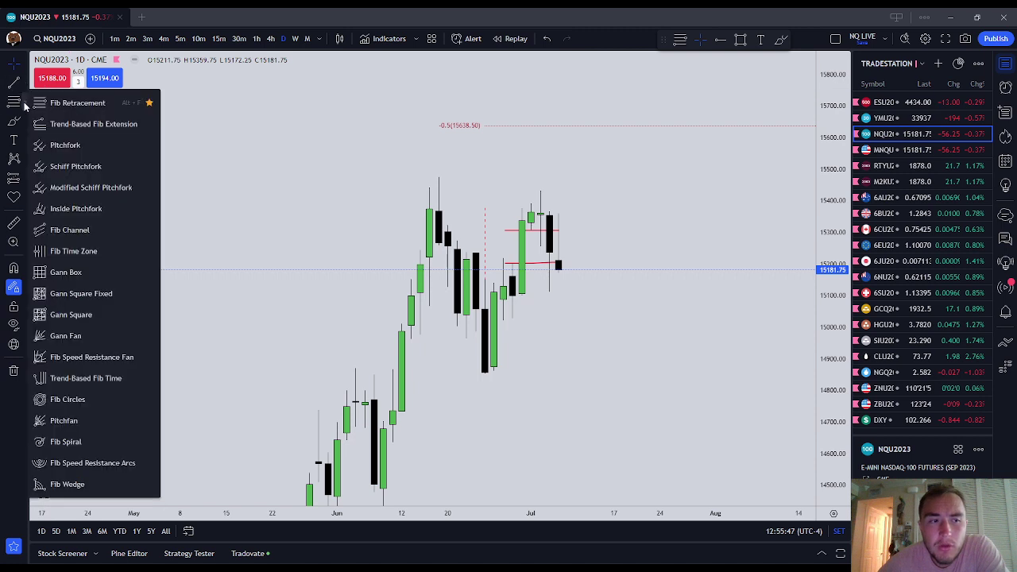
pyautogui.click(13, 120)
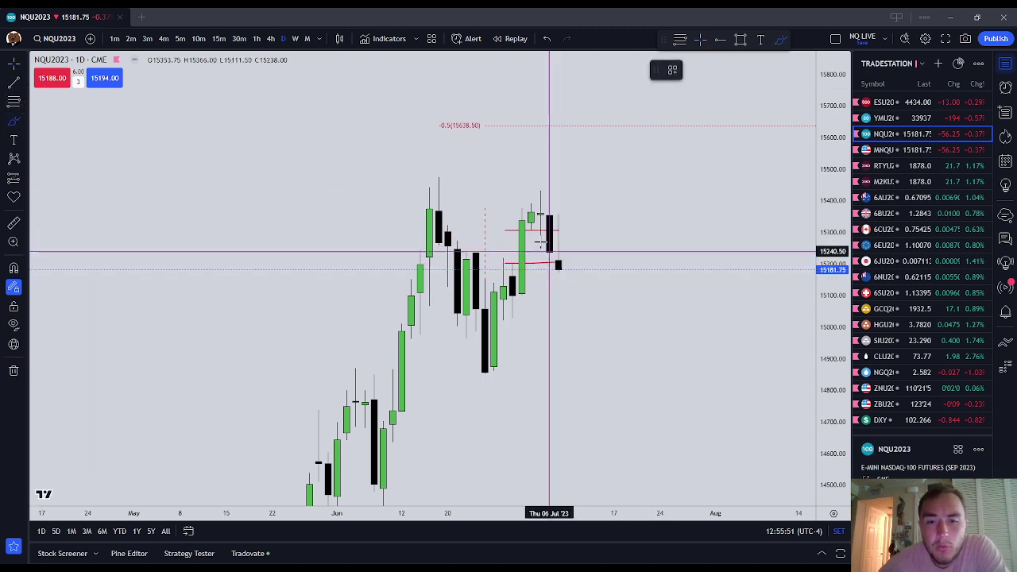
pyautogui.moveTo(503, 257)
pyautogui.mouseDown()
pyautogui.moveTo(531, 236)
pyautogui.moveTo(514, 241)
pyautogui.mouseUp()
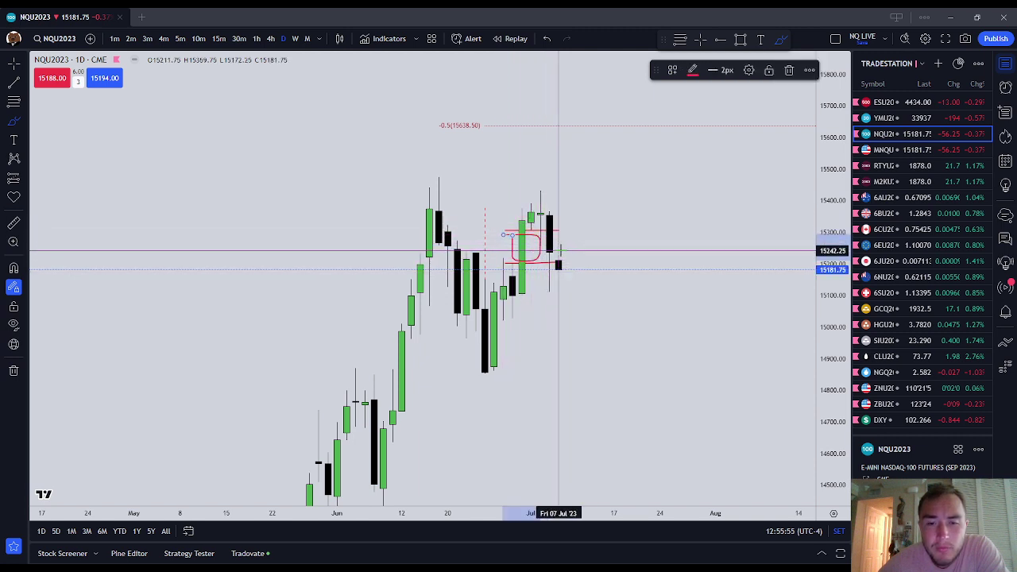
# - Brush a small red arrow beside the latest candle, rising to about 15310, and erase all its strokes
pyautogui.moveTo(569, 279)
pyautogui.mouseDown()
pyautogui.moveTo(586, 226)
pyautogui.moveTo(568, 238)
pyautogui.moveTo(595, 237)
pyautogui.mouseUp()
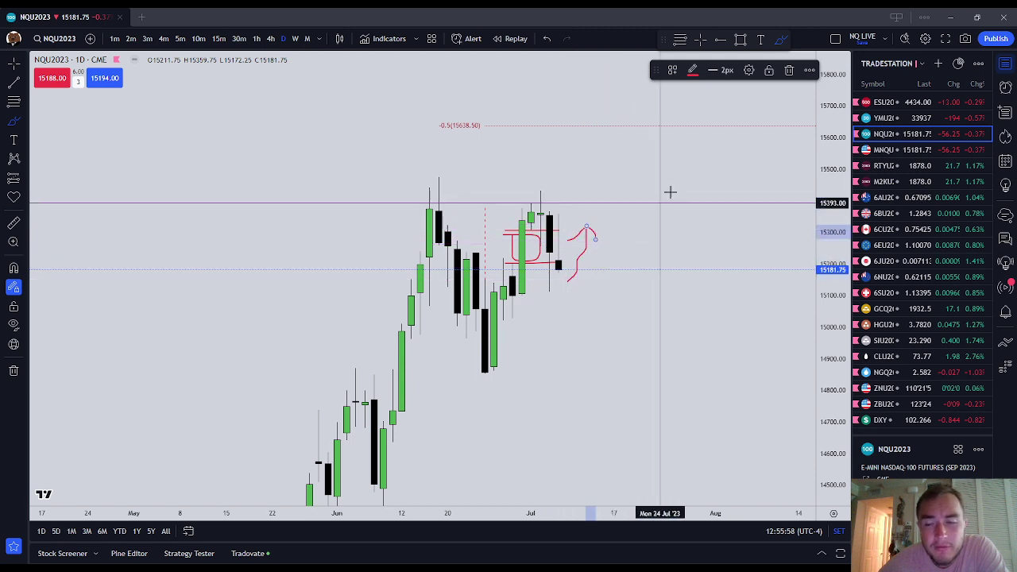
pyautogui.click(789, 70)
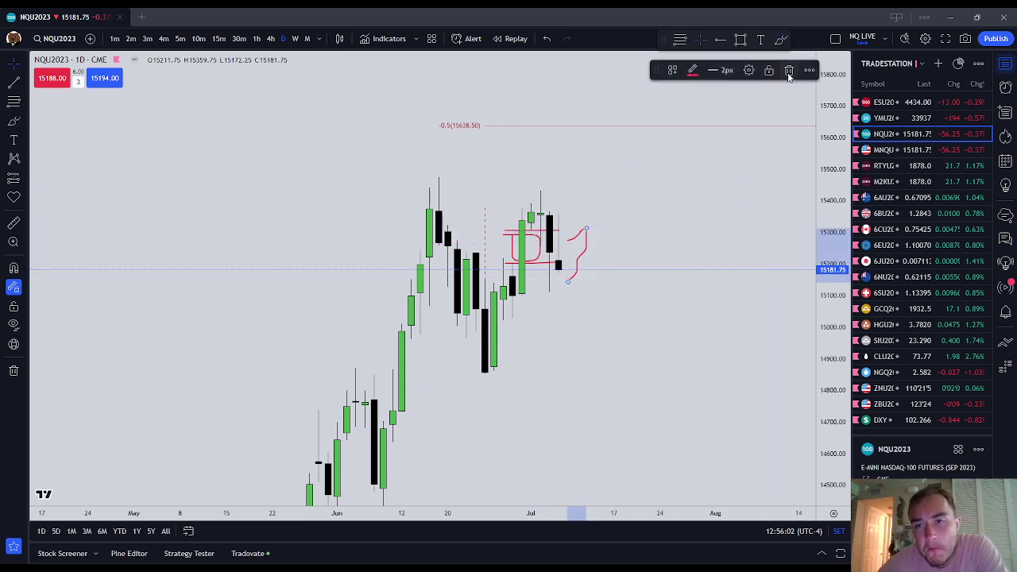
pyautogui.click(790, 72)
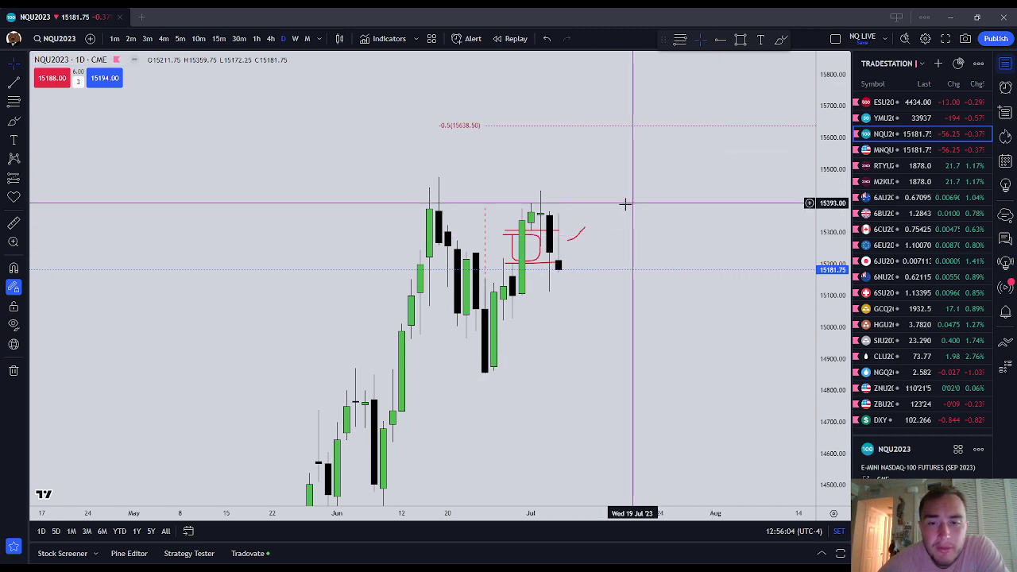
pyautogui.click(585, 231)
pyautogui.click(787, 71)
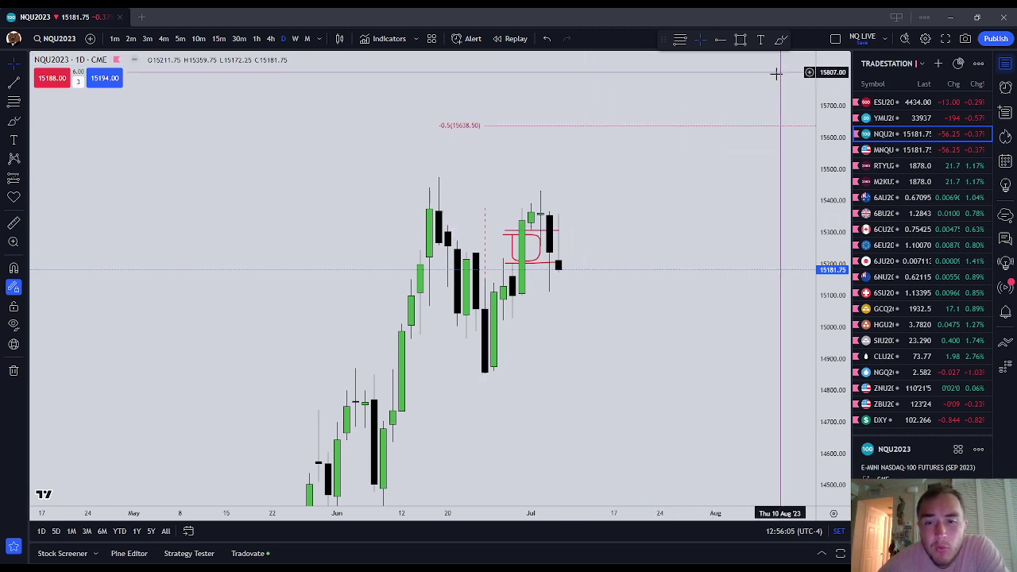
# - Brush a steep red line beside the latest candle, rising from about 15135 to about 15420, and erase it
pyautogui.click(13, 120)
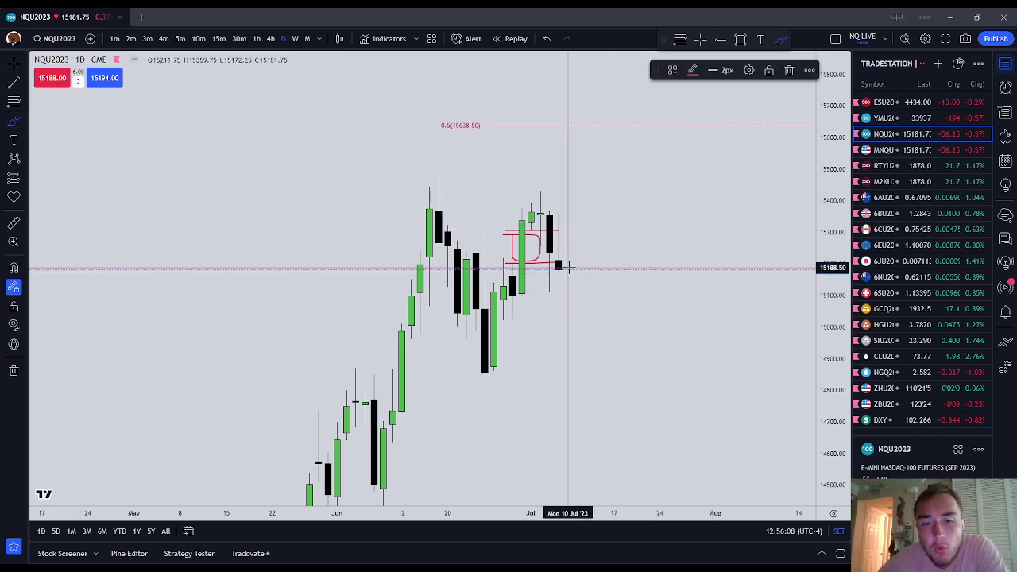
pyautogui.moveTo(571, 284); pyautogui.dragTo(574, 193)
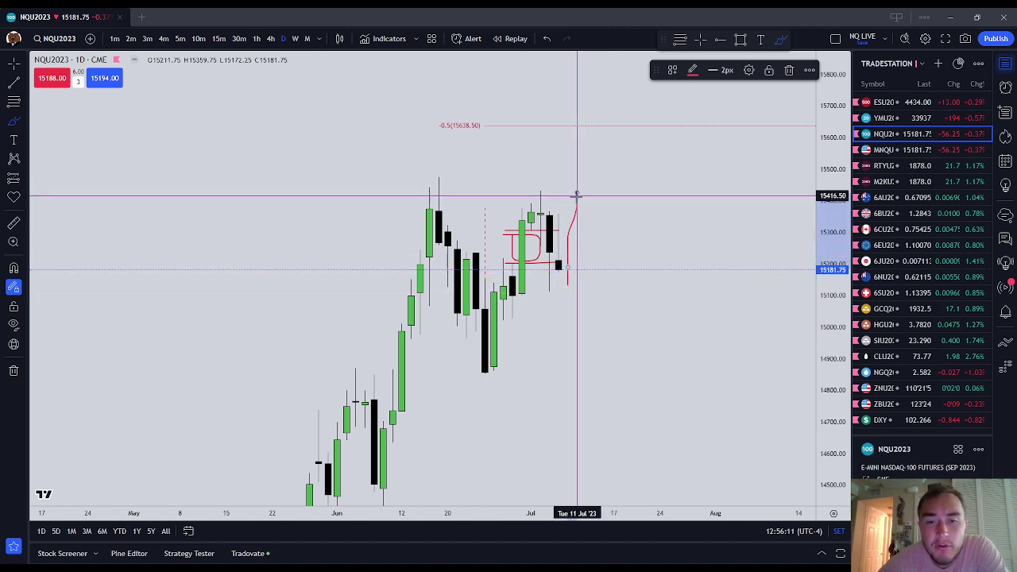
pyautogui.click(789, 70)
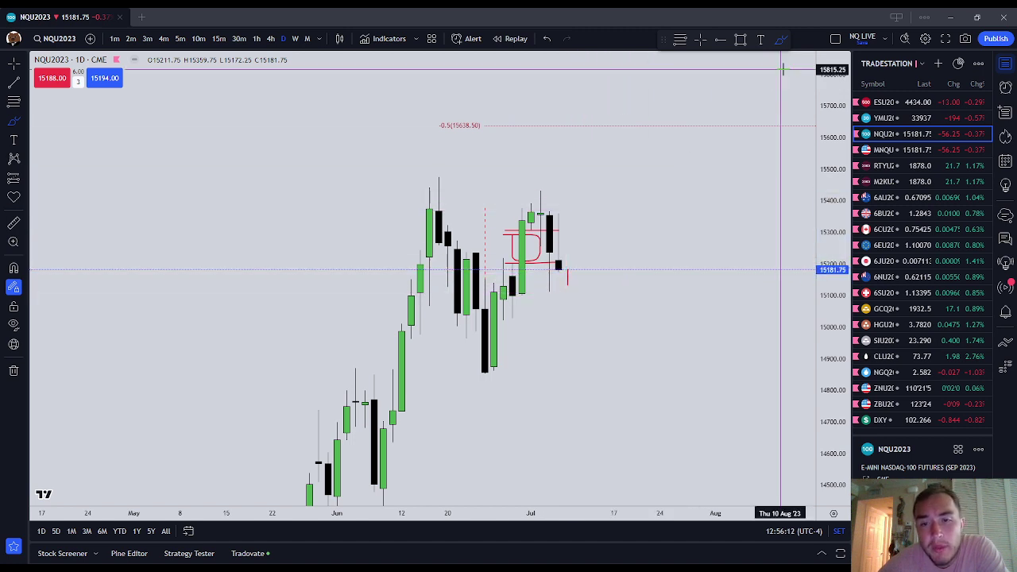
pyautogui.click(567, 277)
pyautogui.press('Delete')
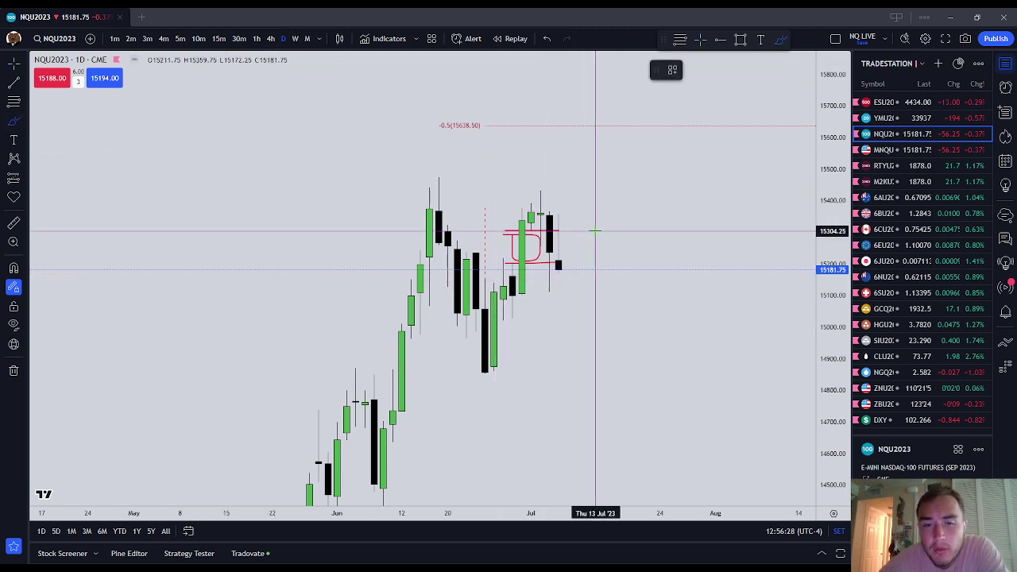
# - Erase the red D-shaped outline between the two short horizontal lines
pyautogui.click(541, 240)
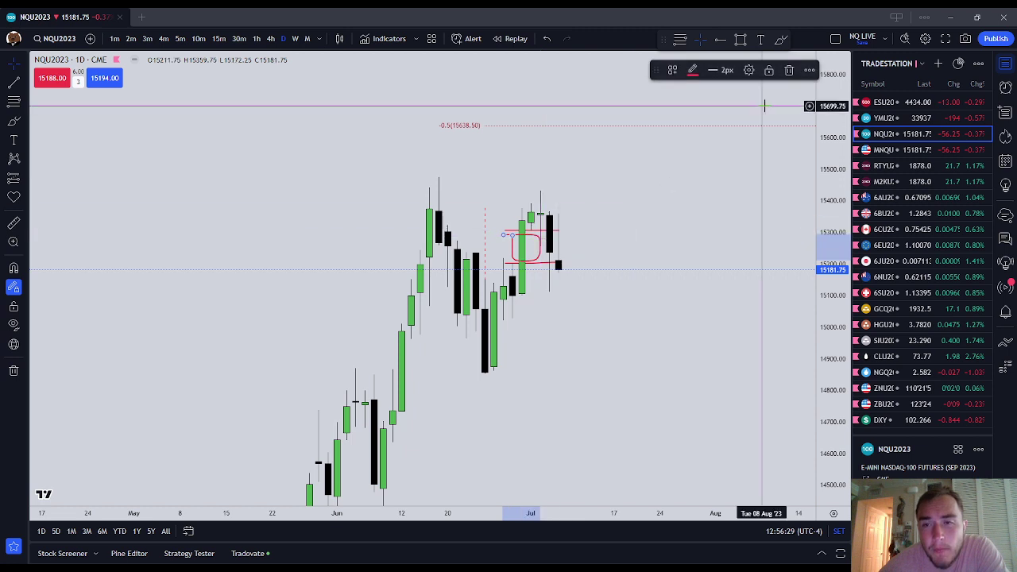
pyautogui.click(787, 70)
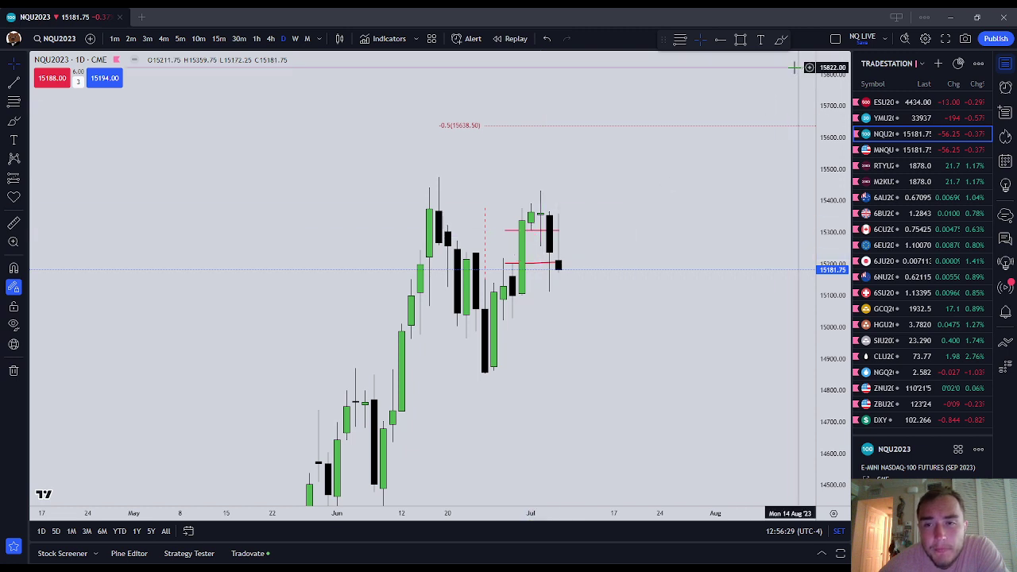
# - Brush a wide red outline from mid-June to mid-July between about 15100 and 15240, extend it back to late May, and erase it
pyautogui.click(14, 121)
pyautogui.moveTo(402, 256)
pyautogui.mouseDown()
pyautogui.moveTo(591, 288)
pyautogui.moveTo(405, 255)
pyautogui.mouseUp()
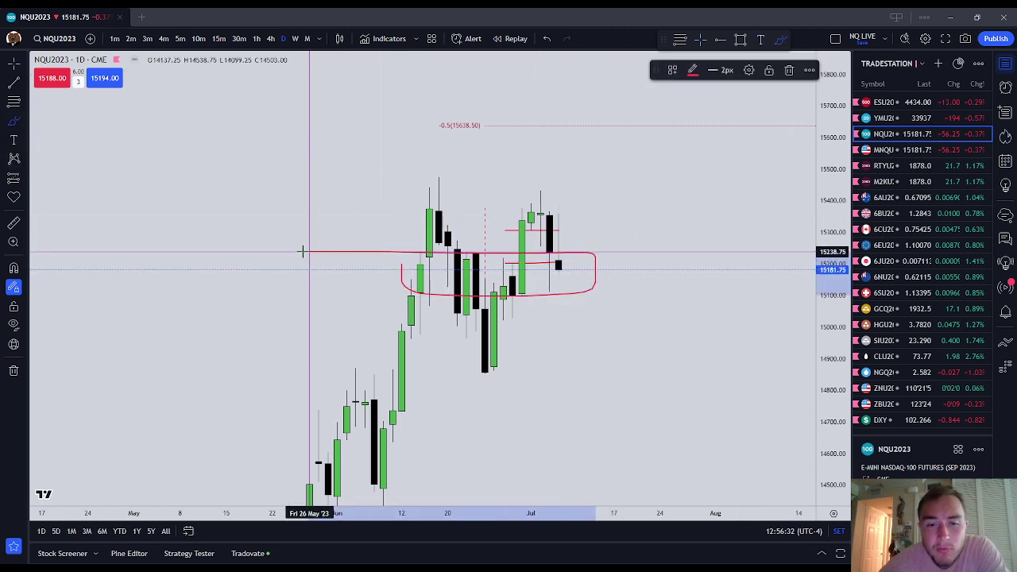
pyautogui.moveTo(302, 251); pyautogui.dragTo(301, 251)
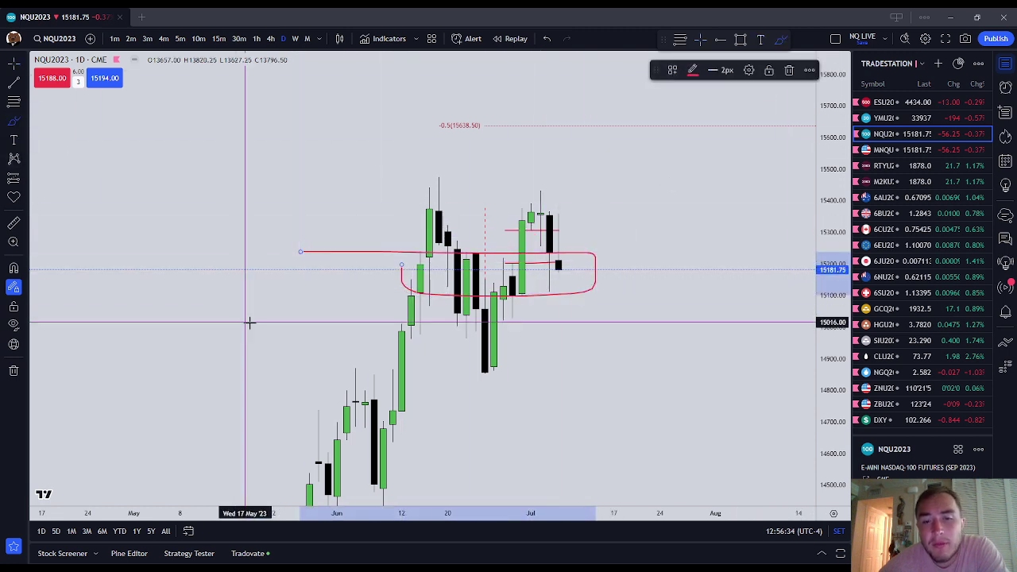
pyautogui.click(789, 71)
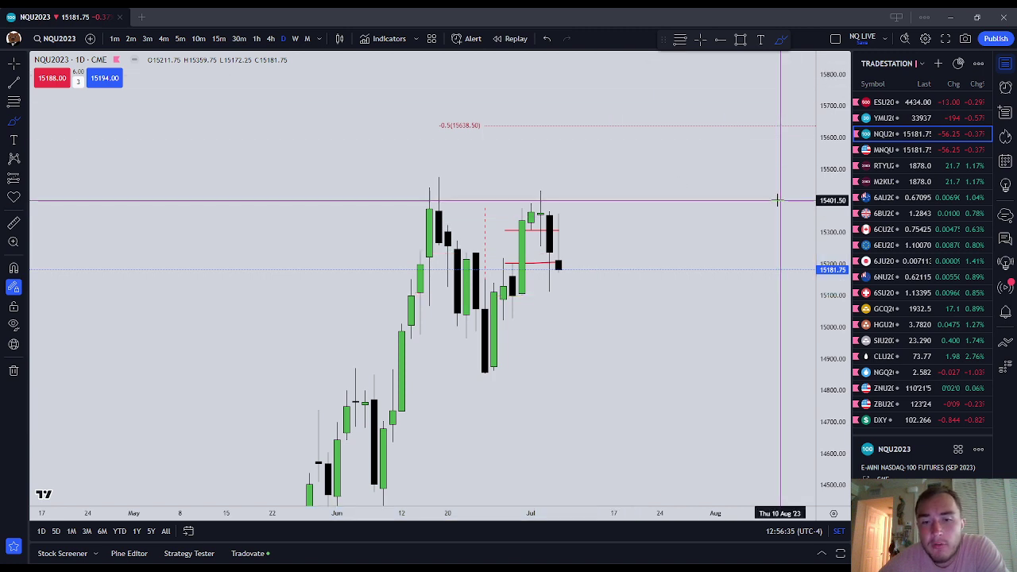
# - Review the weekly NQU2023 candles below the -0.5 and -1 Fib levels, and return to the daily chart
pyautogui.click(297, 39)
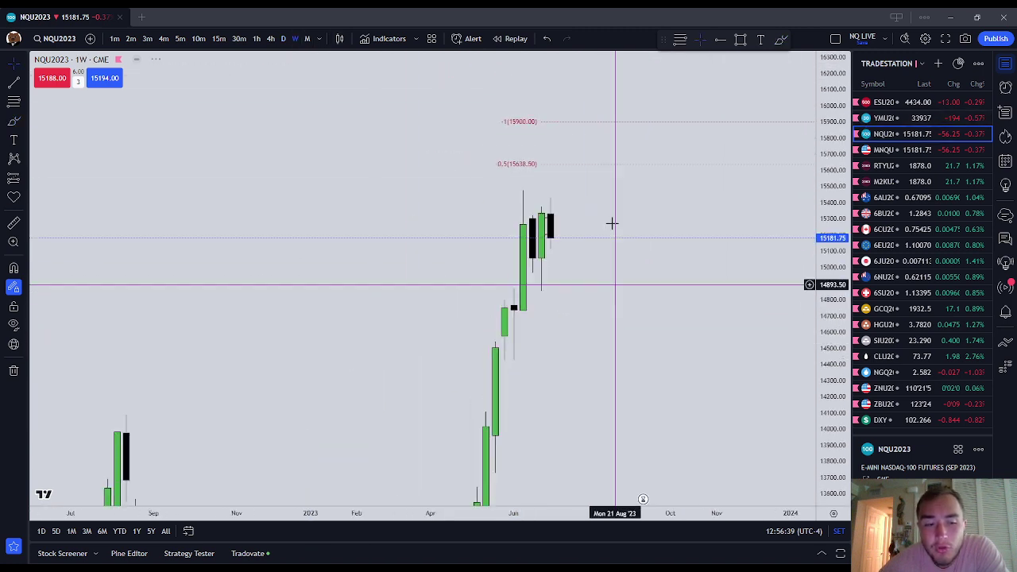
pyautogui.moveTo(616, 284); pyautogui.dragTo(630, 255)
pyautogui.scroll(-3, 608, 109)
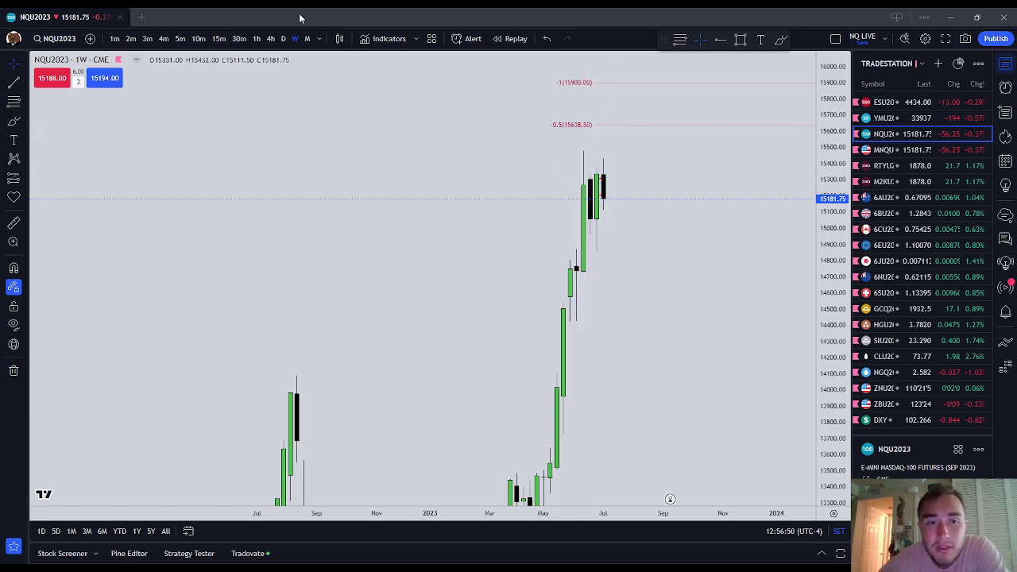
pyautogui.click(282, 38)
pyautogui.scroll(2, 777, 256)
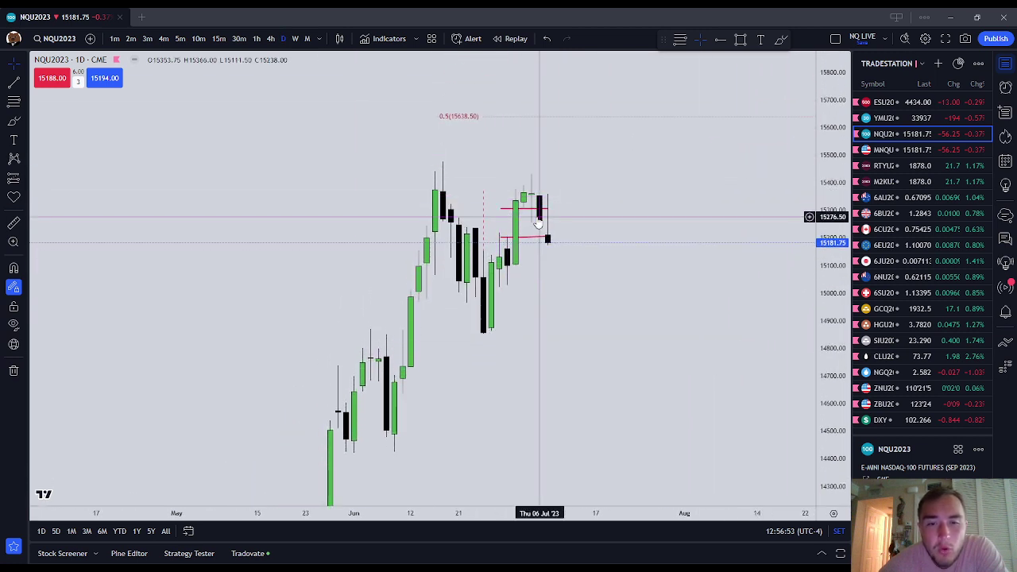
# - Brush a tall red outline around the early July green candle, from about 15175 to about 15415
pyautogui.click(13, 124)
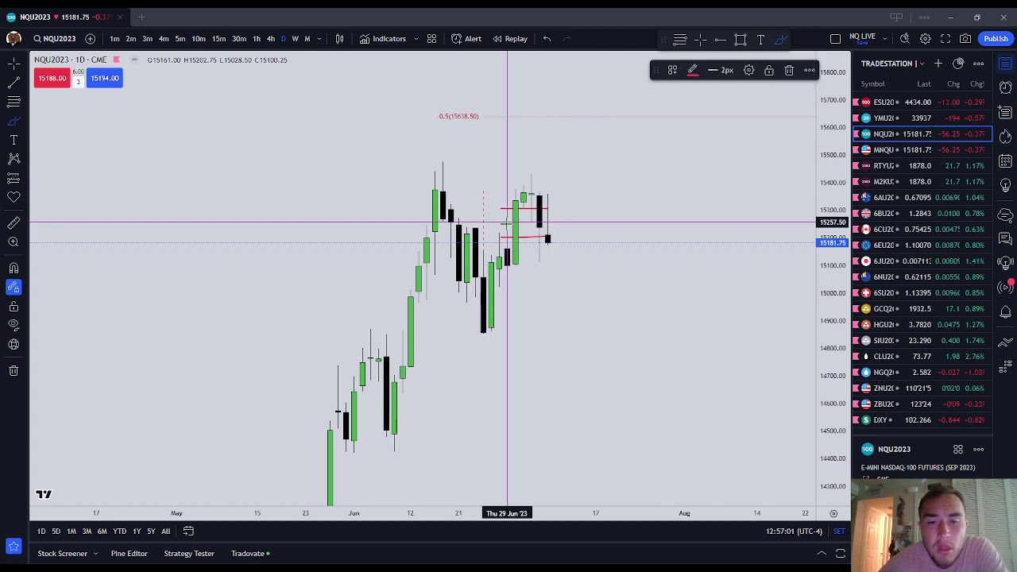
pyautogui.moveTo(508, 224)
pyautogui.mouseDown()
pyautogui.moveTo(509, 242)
pyautogui.moveTo(521, 233)
pyautogui.moveTo(517, 179)
pyautogui.moveTo(499, 179)
pyautogui.mouseUp()
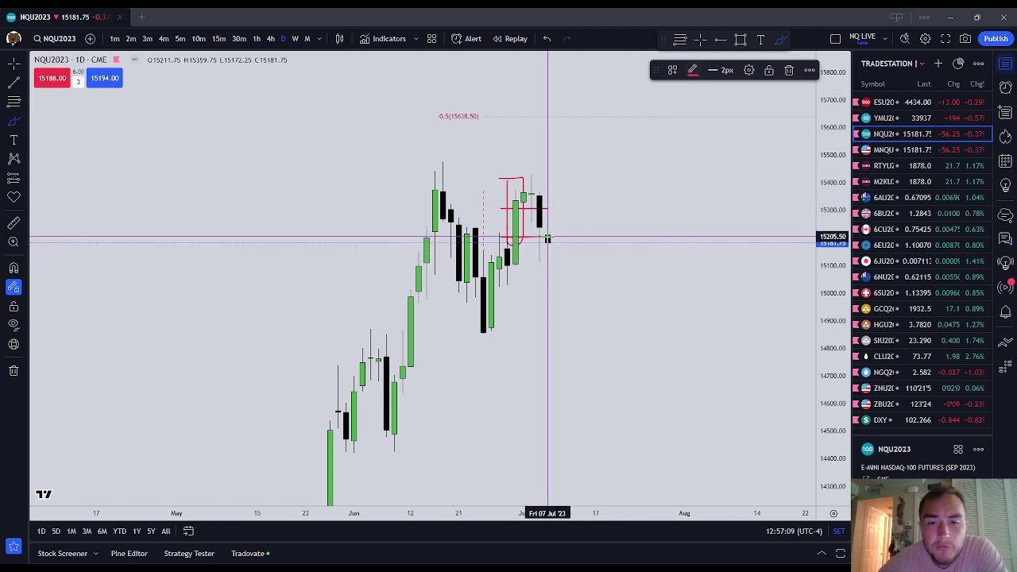
# - Brush red zigzag arrows from the latest candle down to about 15050 and up to about 15500, and shift the candle outline slightly lower
pyautogui.moveTo(548, 237)
pyautogui.mouseDown()
pyautogui.moveTo(554, 251)
pyautogui.moveTo(564, 238)
pyautogui.moveTo(593, 280)
pyautogui.mouseUp()
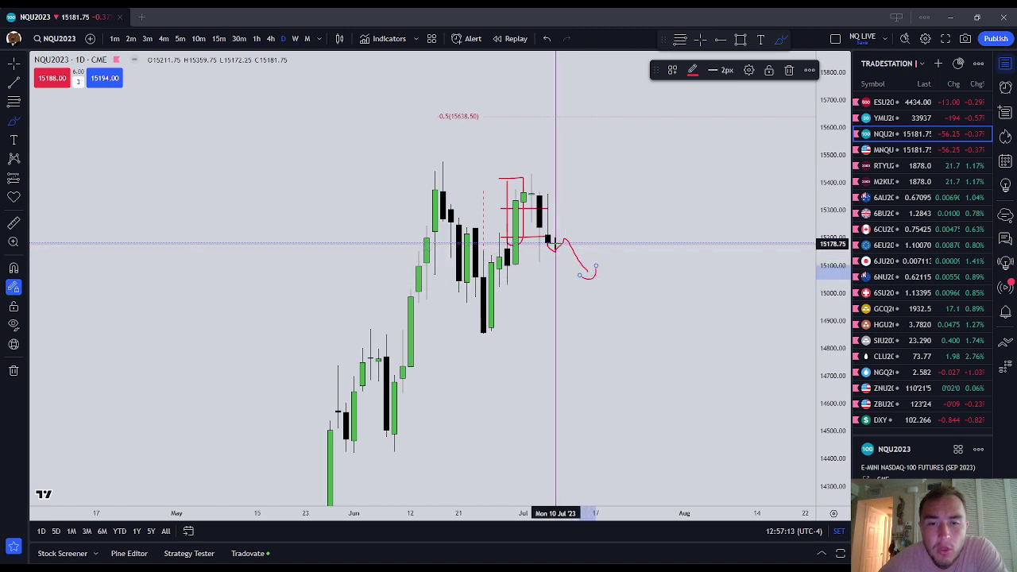
pyautogui.moveTo(556, 239)
pyautogui.mouseDown()
pyautogui.moveTo(589, 166)
pyautogui.moveTo(604, 208)
pyautogui.moveTo(627, 157)
pyautogui.moveTo(645, 165)
pyautogui.mouseUp()
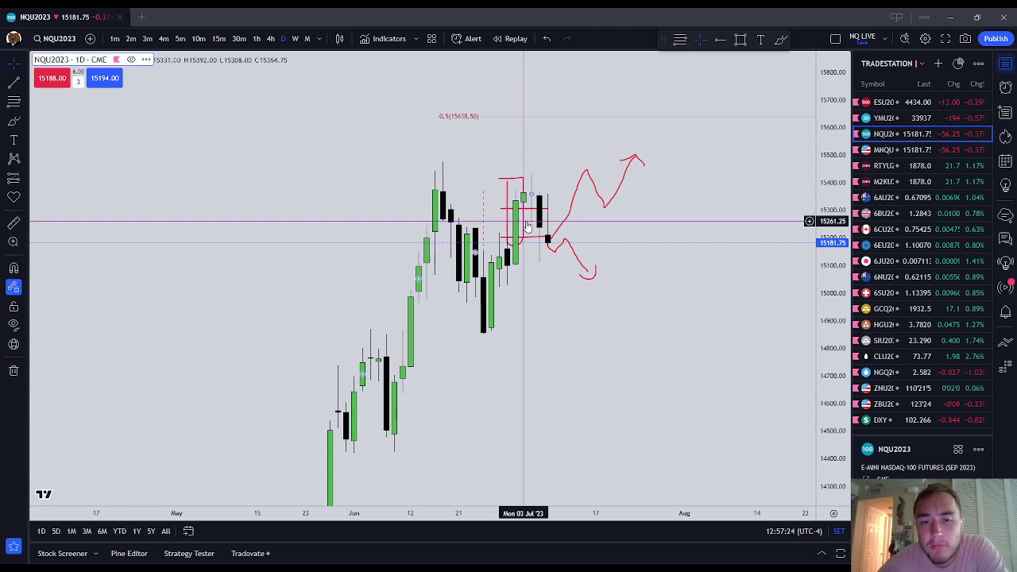
pyautogui.moveTo(524, 214); pyautogui.dragTo(524, 230)
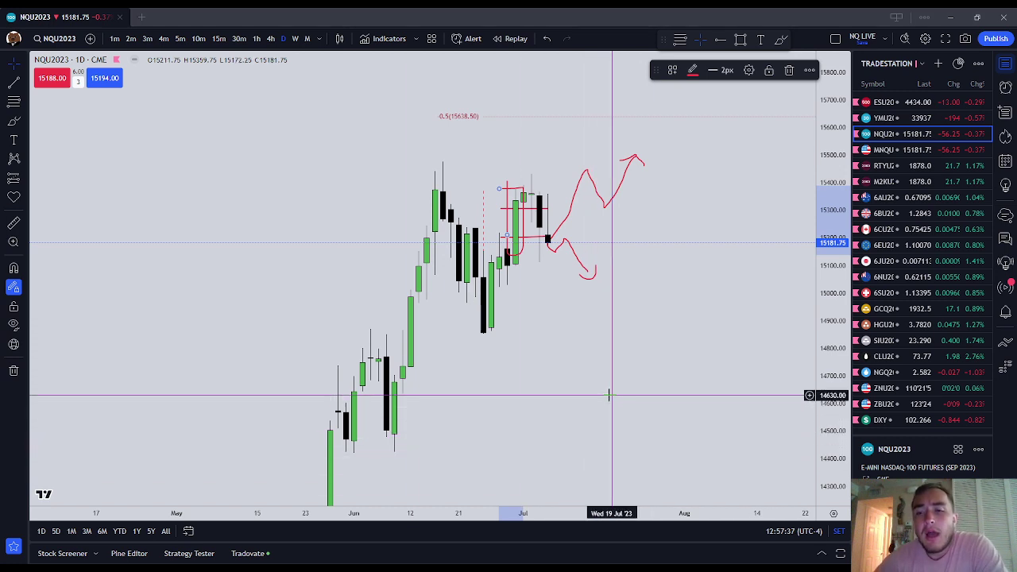
# - Check the ESU2023 chart for comparison and return to NQU2023
pyautogui.click(917, 102)
pyautogui.click(915, 135)
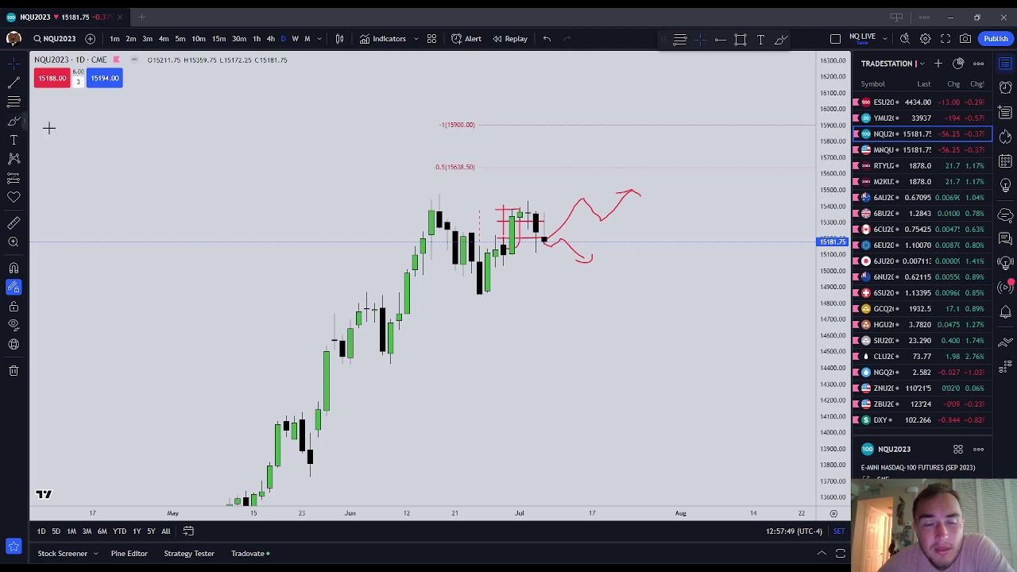
# - On the ESU2023 daily chart, brush short red lines at about 4480 and 4440 and a zigzag arrow from the latest candle down to about 4400
pyautogui.click(14, 120)
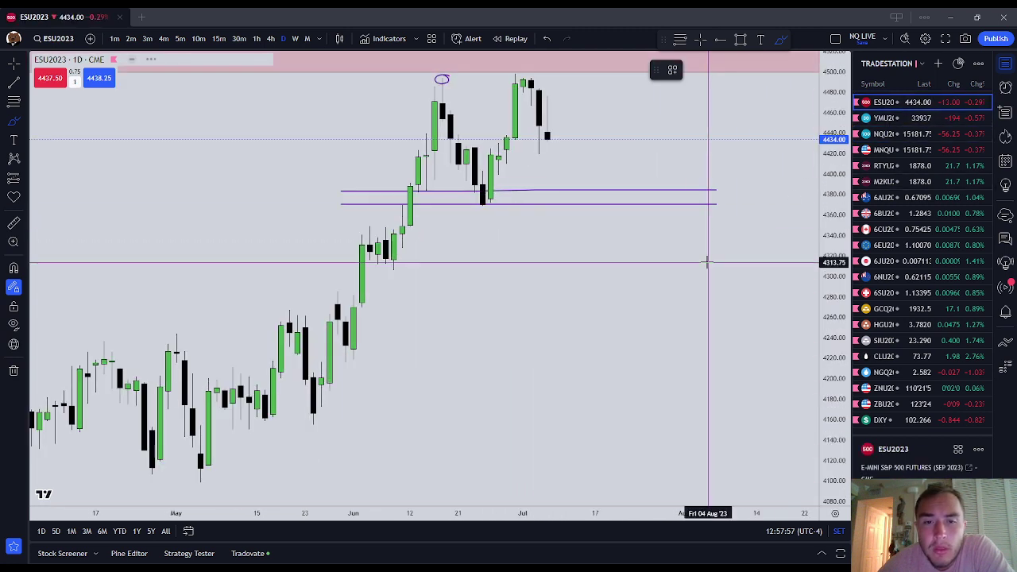
pyautogui.click(13, 118)
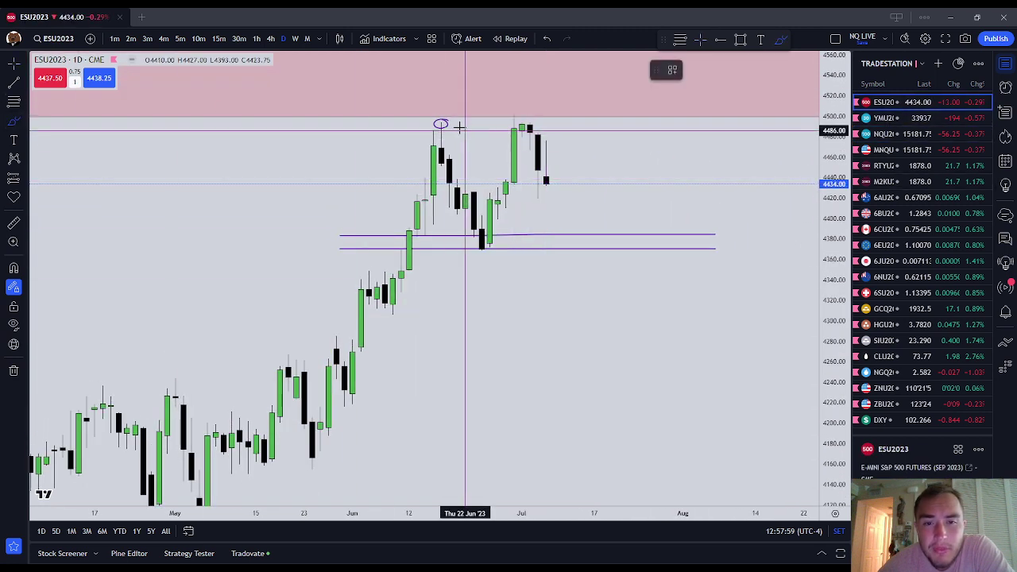
pyautogui.moveTo(499, 139); pyautogui.dragTo(539, 135)
pyautogui.moveTo(499, 176)
pyautogui.mouseDown()
pyautogui.moveTo(530, 176)
pyautogui.moveTo(555, 195)
pyautogui.moveTo(567, 175)
pyautogui.moveTo(589, 216)
pyautogui.moveTo(603, 208)
pyautogui.mouseUp()
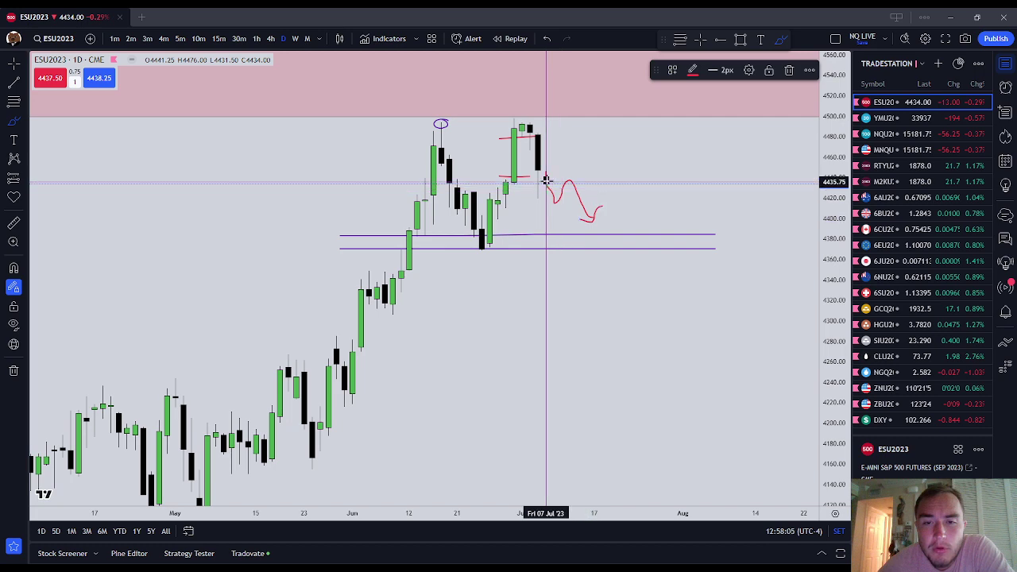
# - Brush a red zigzag arrow from the latest ESU2023 candle up into the pink zone, to about 4520
pyautogui.moveTo(546, 178)
pyautogui.mouseDown()
pyautogui.moveTo(611, 107)
pyautogui.moveTo(625, 129)
pyautogui.moveTo(642, 93)
pyautogui.moveTo(658, 116)
pyautogui.mouseUp()
pyautogui.press('Escape')
pyautogui.moveTo(639, 185); pyautogui.dragTo(618, 254)
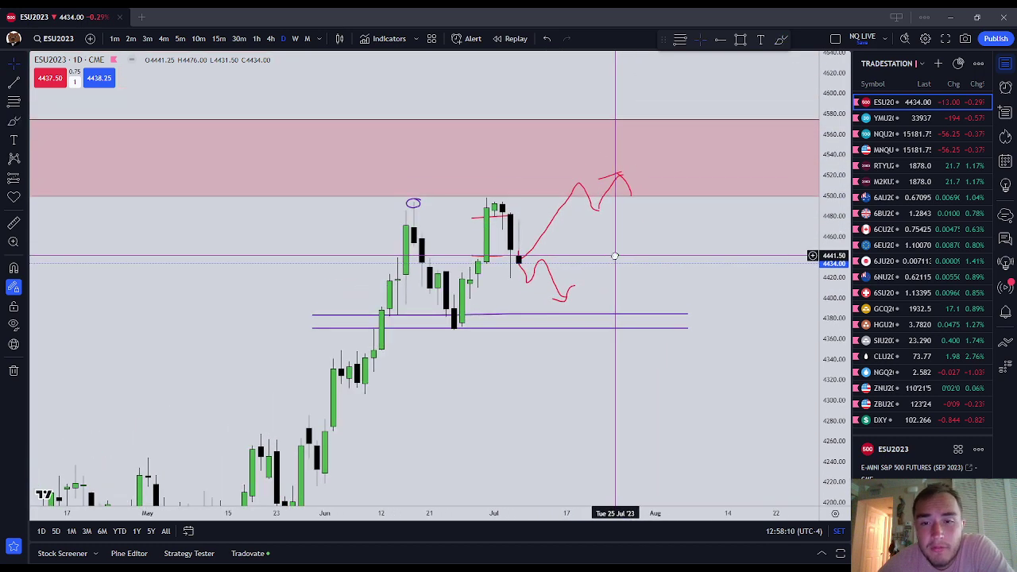